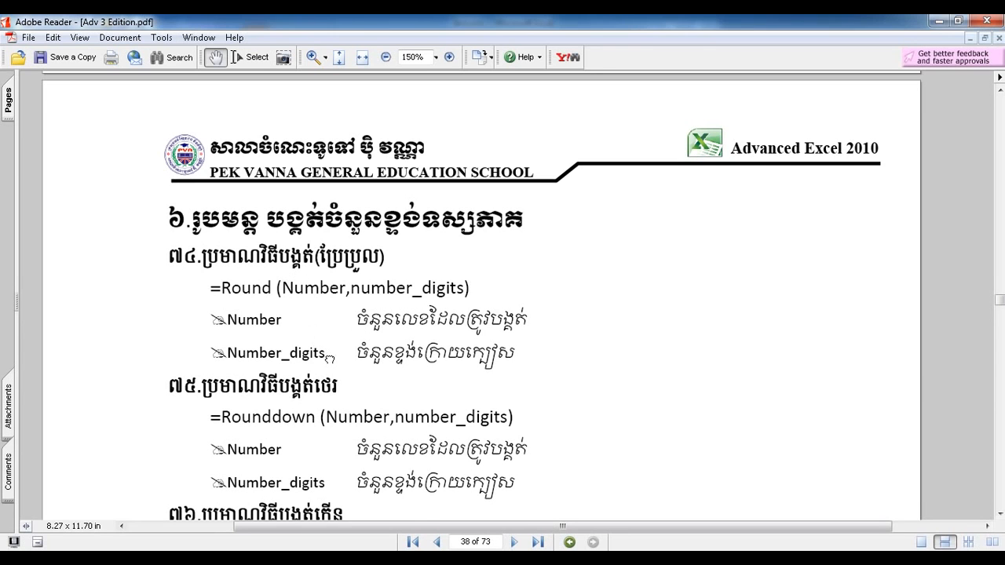
Scroll through the reference document to review the Roundup, minute, hour and even/odd rounding sections.
{"action": "left_click_drag", "start_coordinate": [290, 342], "coordinate": [287, 294]}
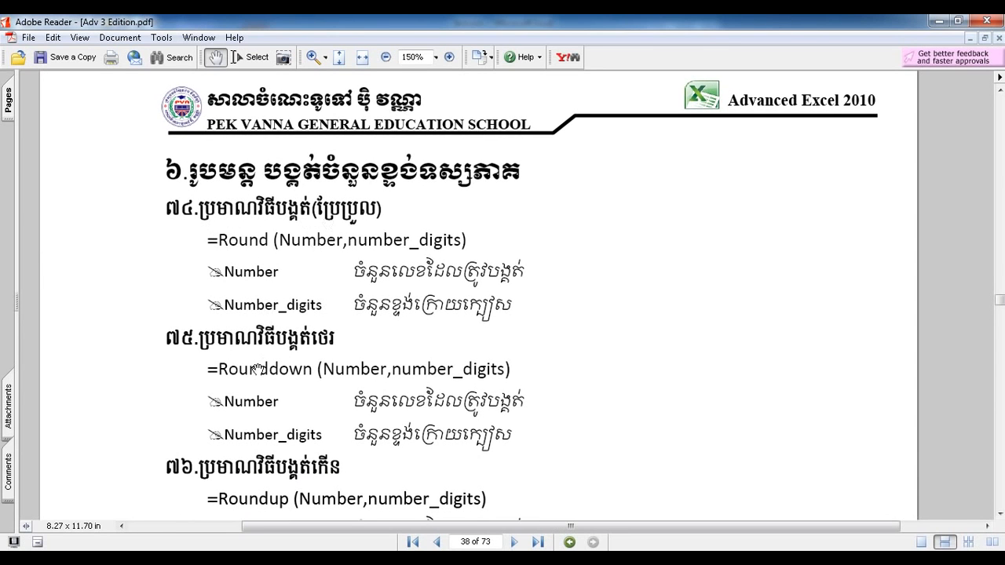
{"action": "left_click_drag", "start_coordinate": [295, 391], "coordinate": [299, 245]}
{"action": "left_click_drag", "start_coordinate": [314, 418], "coordinate": [311, 288]}
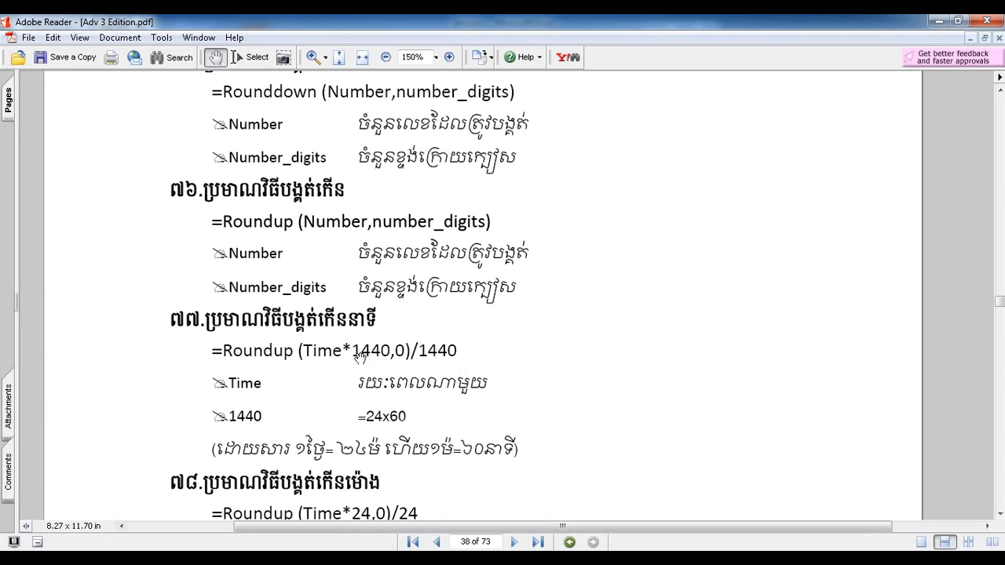
{"action": "left_click_drag", "start_coordinate": [317, 459], "coordinate": [334, 311]}
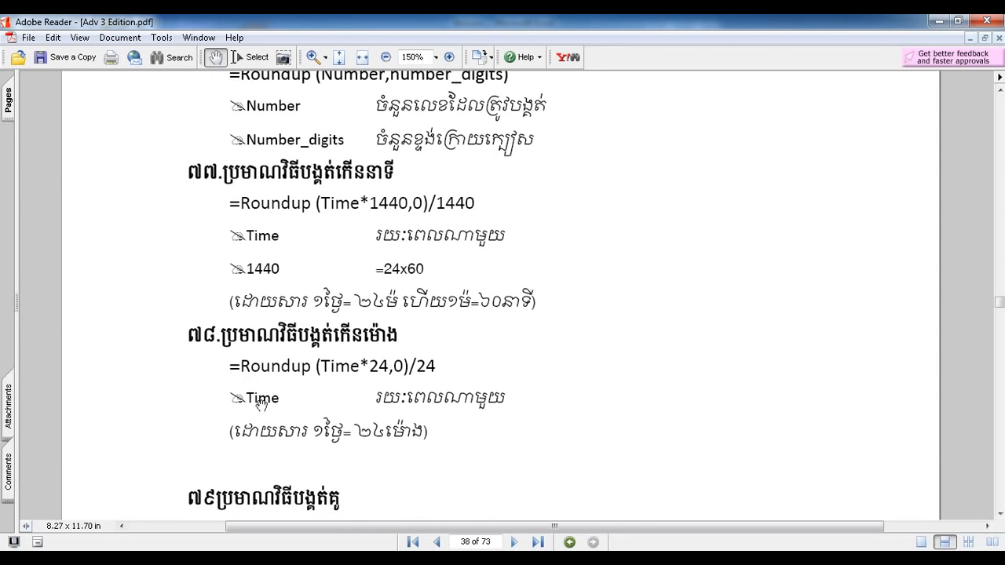
{"action": "left_click_drag", "start_coordinate": [321, 449], "coordinate": [314, 211]}
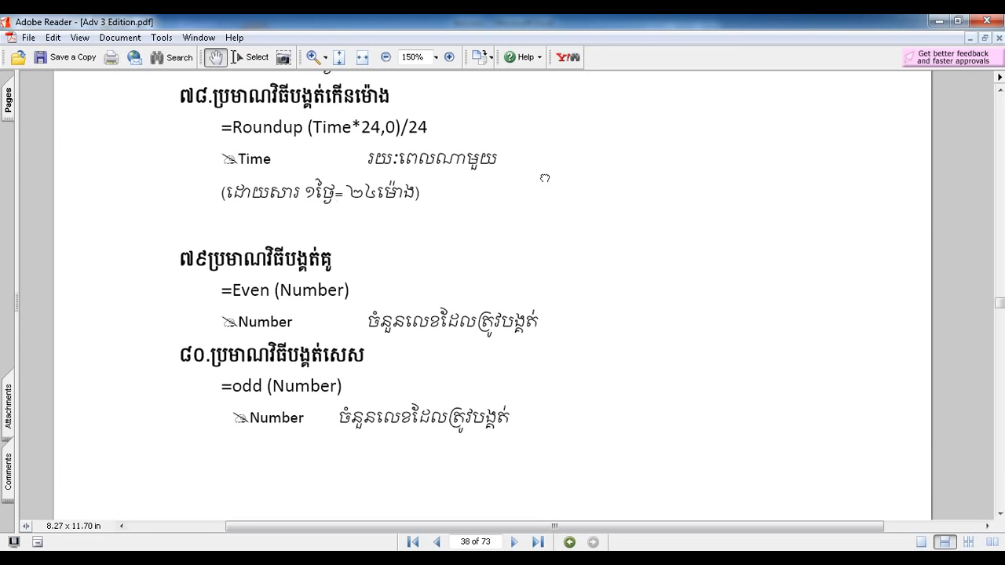
{"action": "scroll", "coordinate": [542, 180], "scroll_direction": "up", "scroll_amount": 10}
{"action": "scroll", "coordinate": [602, 361], "scroll_direction": "up", "scroll_amount": 6}
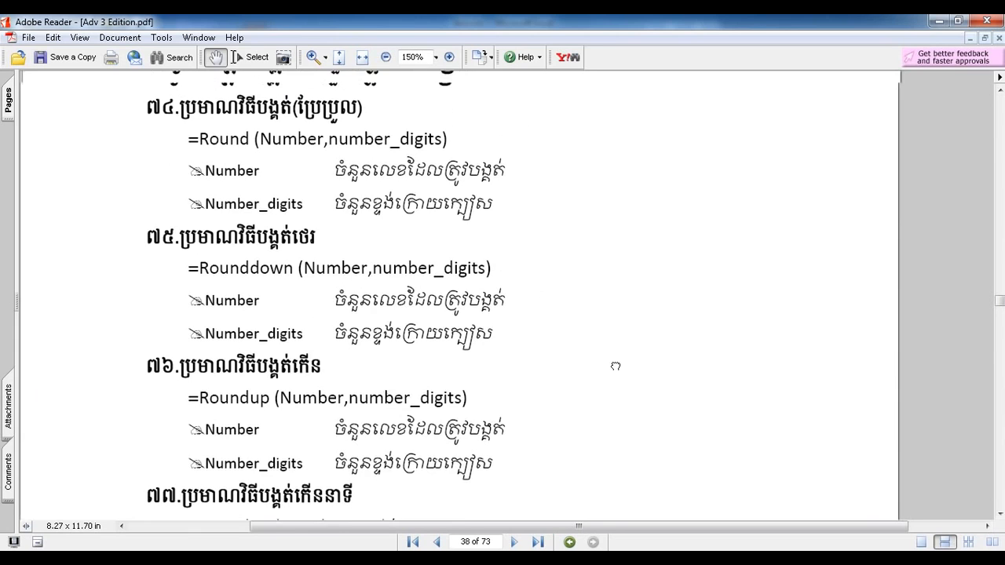
{"action": "left_click_drag", "start_coordinate": [609, 238], "coordinate": [607, 296]}
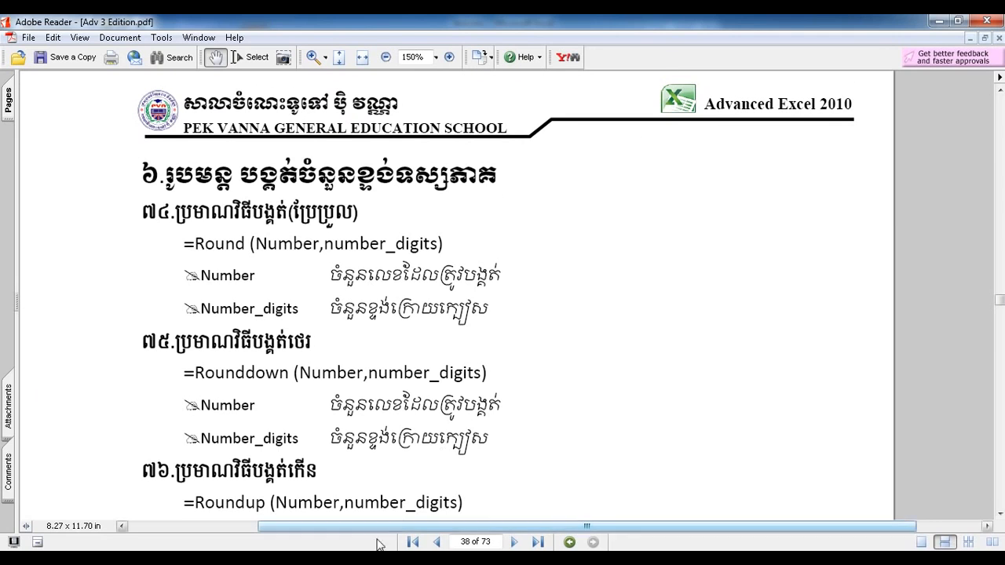
Switch to test.xlsx and look over the numbers column and the three rounding headers.
{"action": "mouse_move", "coordinate": [353, 548]}
{"action": "left_click", "coordinate": [416, 499]}
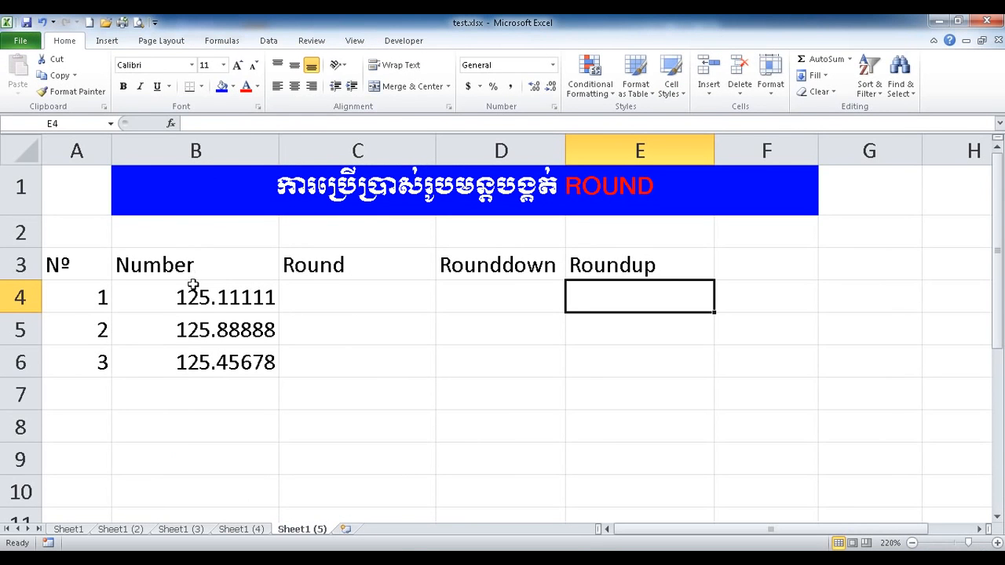
{"action": "left_click_drag", "start_coordinate": [174, 297], "coordinate": [187, 453]}
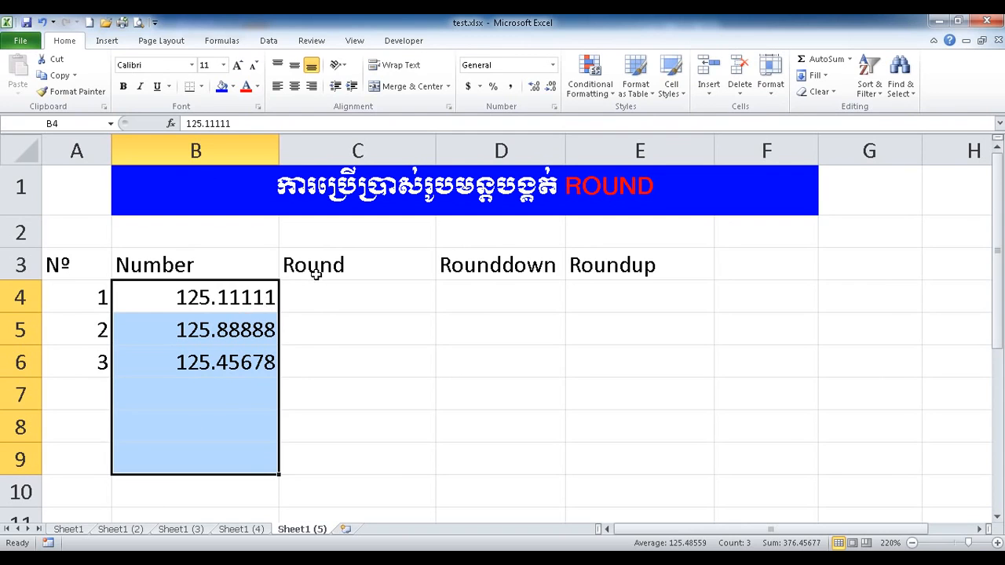
{"action": "left_click_drag", "start_coordinate": [354, 266], "coordinate": [651, 276]}
{"action": "left_click", "coordinate": [495, 314]}
Enter =ROUND(B4,2) in C4 so it shows 125.11.
{"action": "left_click", "coordinate": [340, 300]}
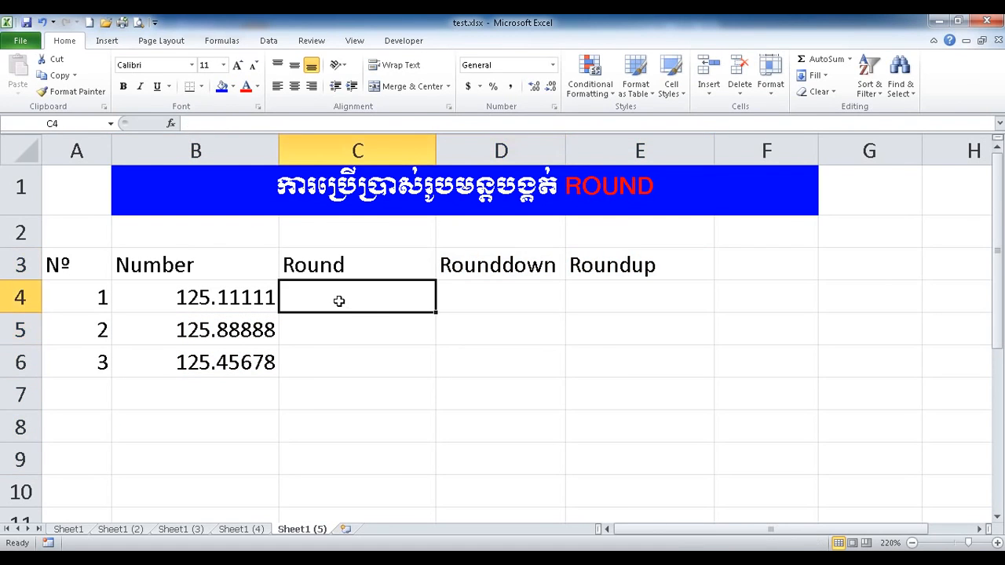
{"action": "type", "text": "=rou"}
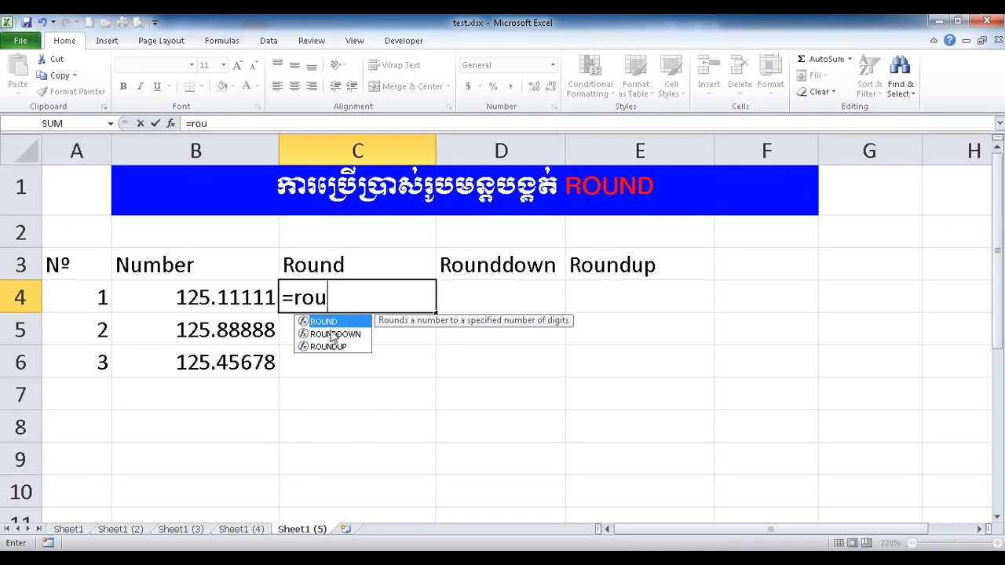
{"action": "double_click", "coordinate": [340, 323]}
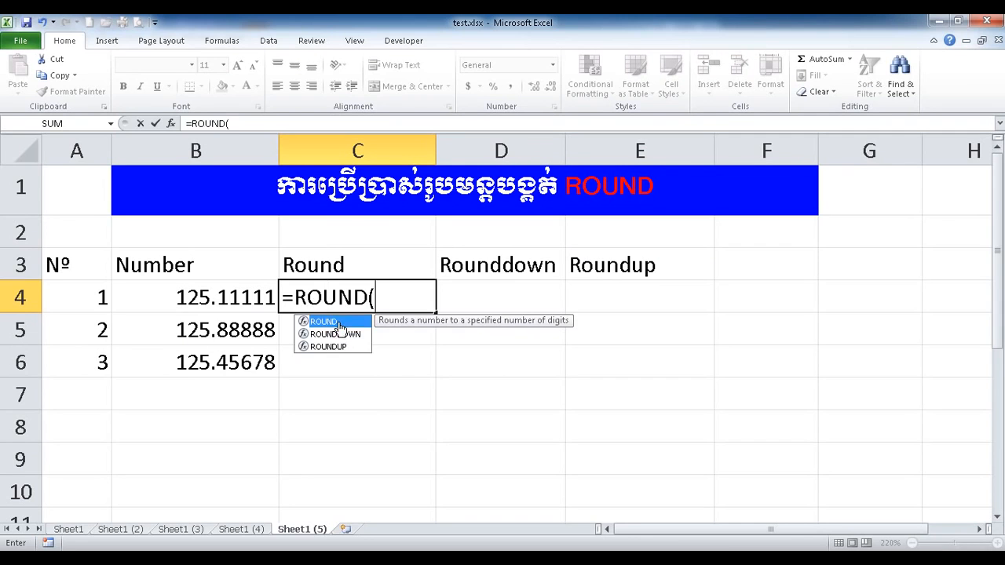
{"action": "left_click", "coordinate": [205, 304]}
{"action": "type", "text": ","}
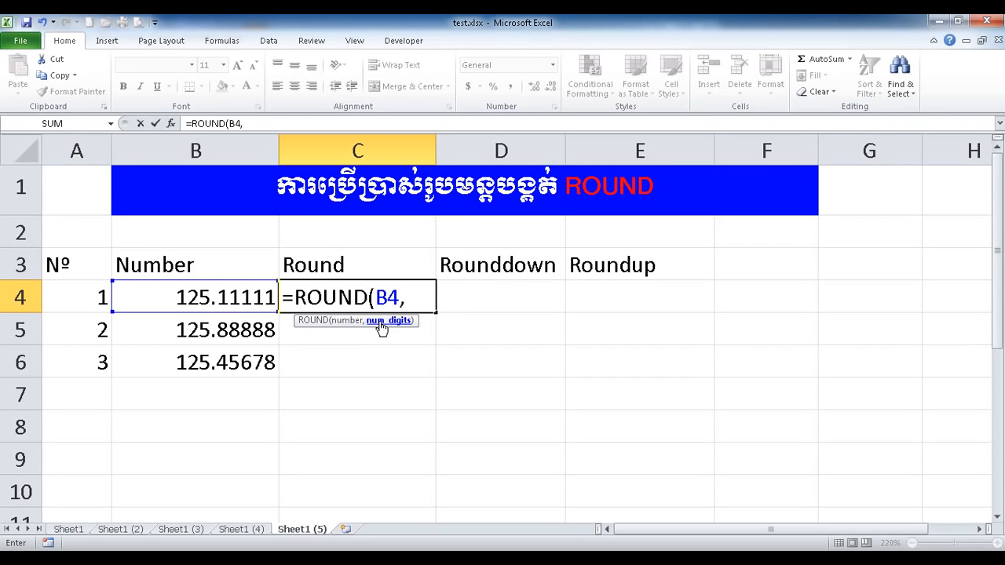
{"action": "type", "text": "2)"}
{"action": "key", "text": "Return"}
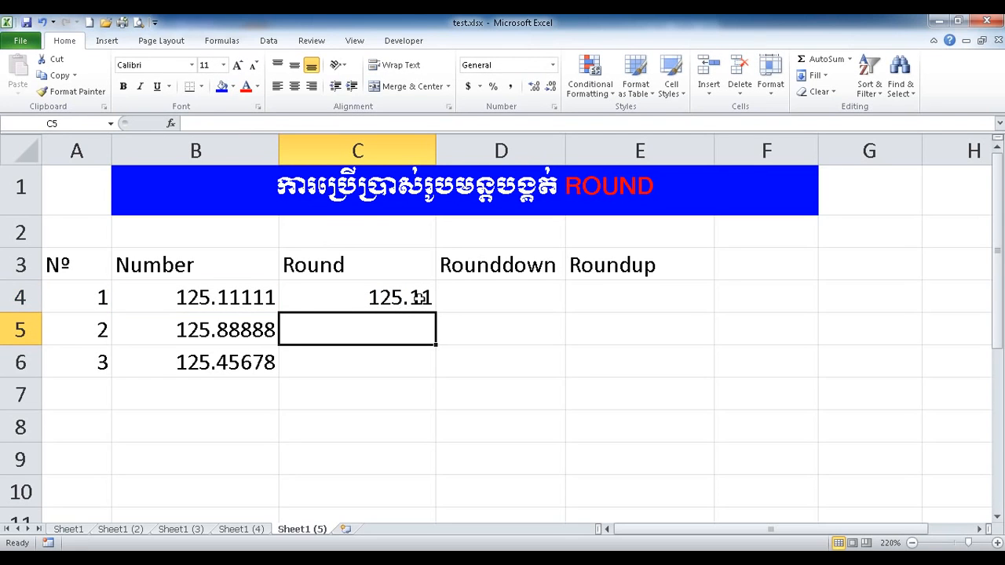
Re-open and recommit the C4 ROUND formula, then check the Round result.
{"action": "double_click", "coordinate": [380, 302]}
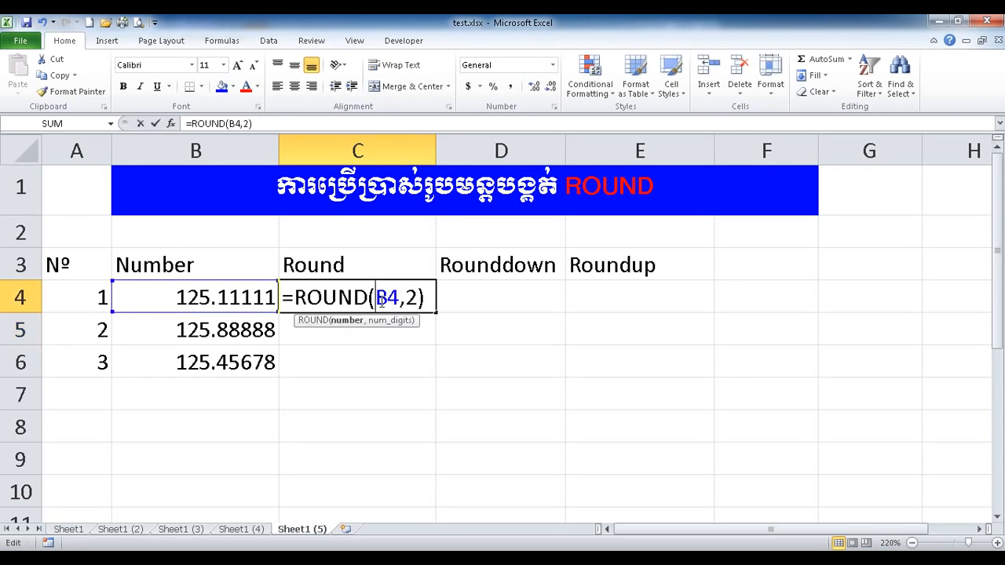
{"action": "double_click", "coordinate": [410, 300]}
{"action": "key", "text": "End"}
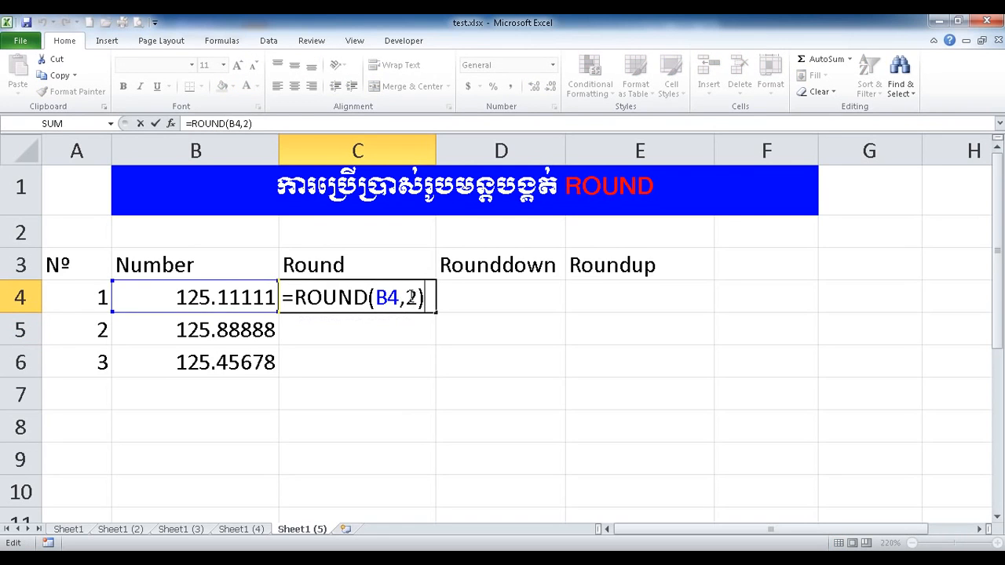
{"action": "key", "text": "Return"}
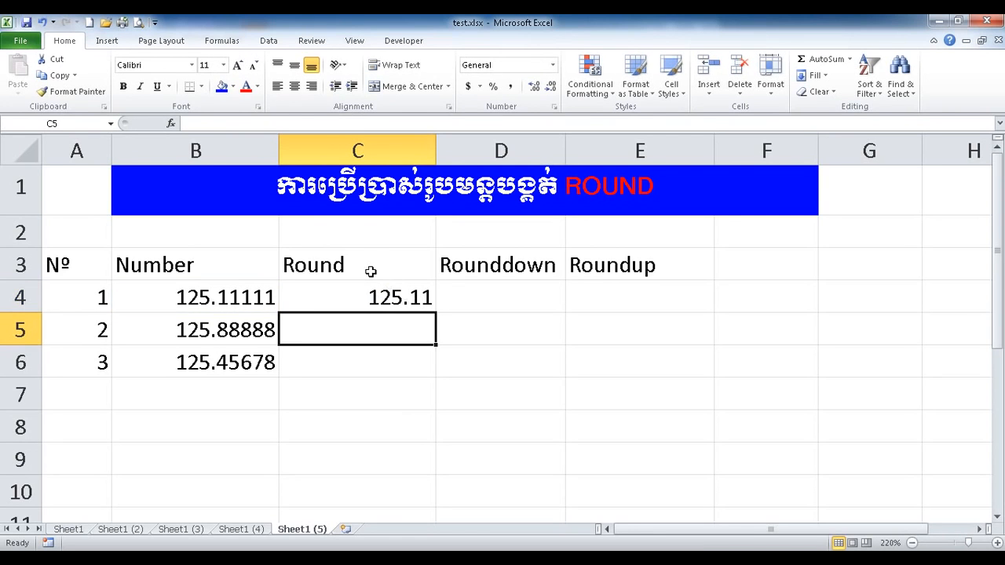
{"action": "left_click_drag", "start_coordinate": [375, 265], "coordinate": [371, 298]}
{"action": "left_click", "coordinate": [498, 288]}
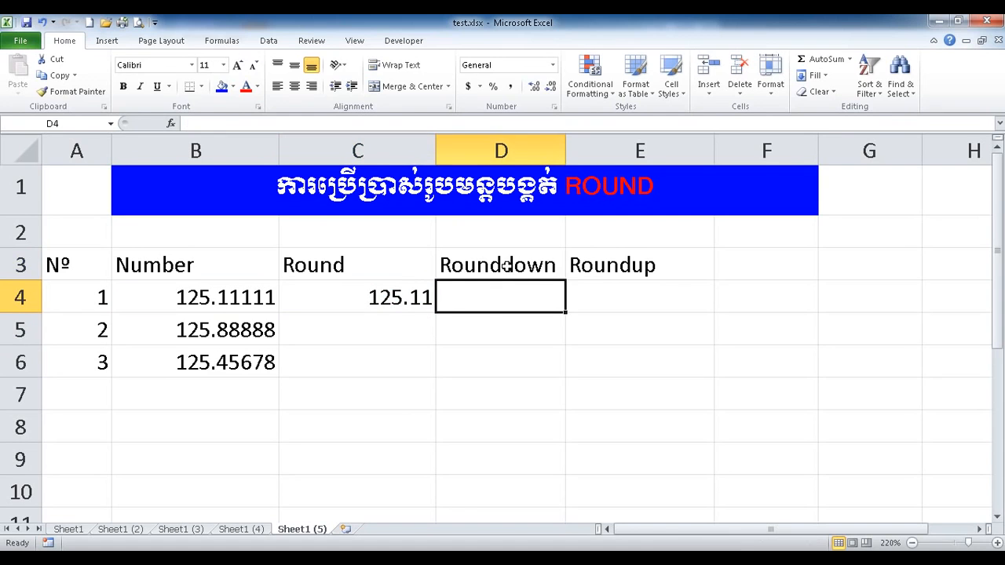
Enter =ROUNDDOWN(B4,2) in D4 and compare its 125.11 with the C4 result.
{"action": "type", "text": "=rou"}
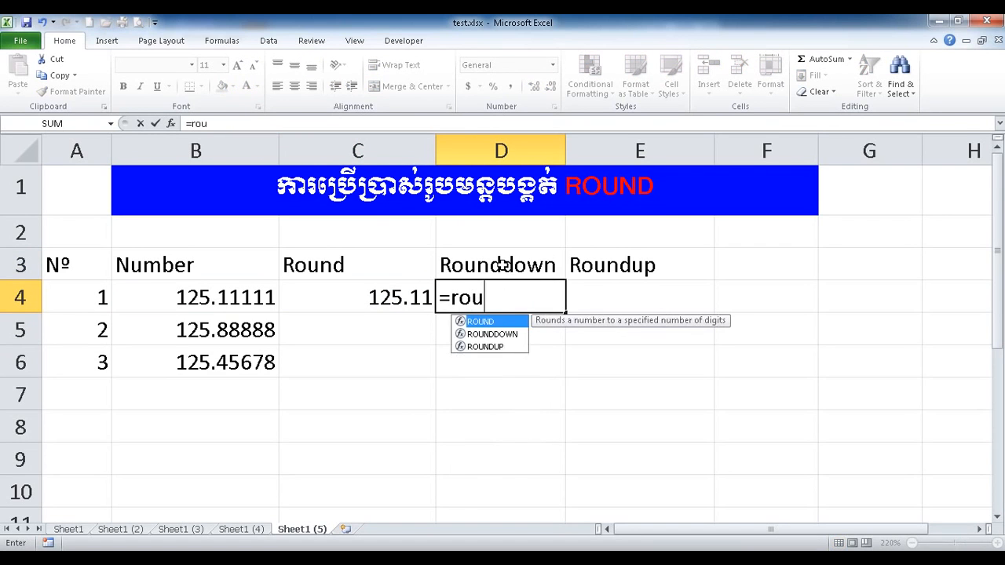
{"action": "double_click", "coordinate": [492, 334]}
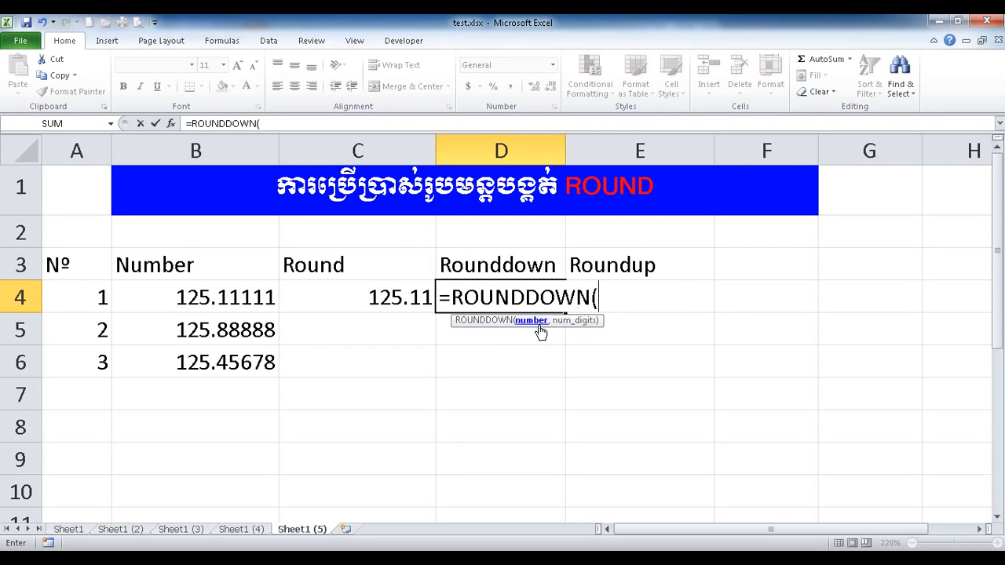
{"action": "left_click", "coordinate": [234, 292]}
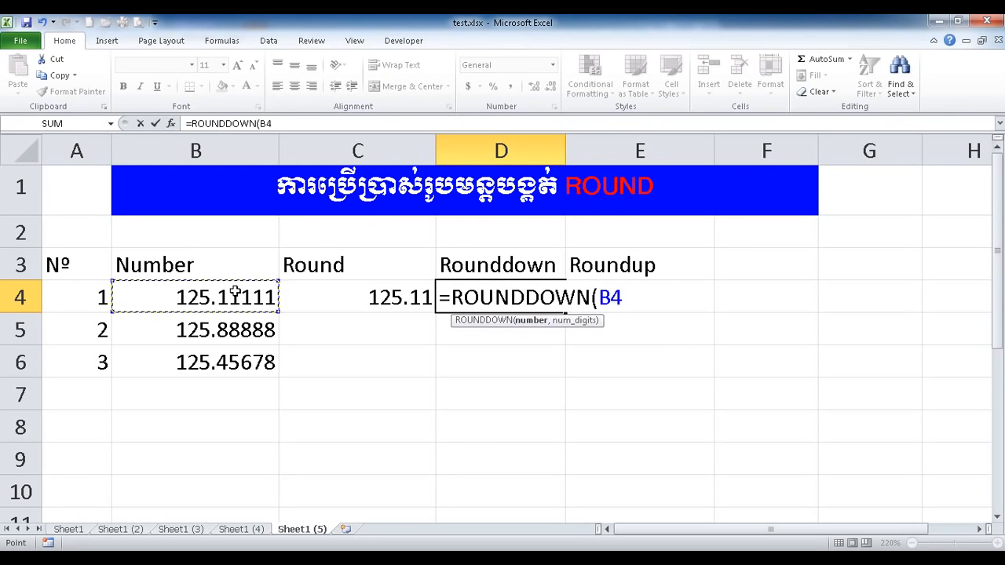
{"action": "type", "text": ","}
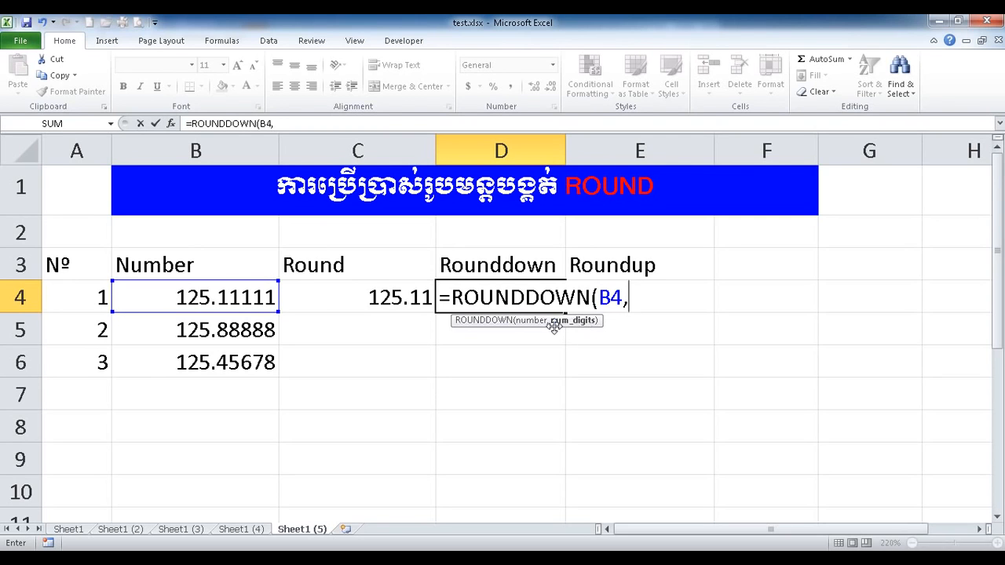
{"action": "type", "text": "2)"}
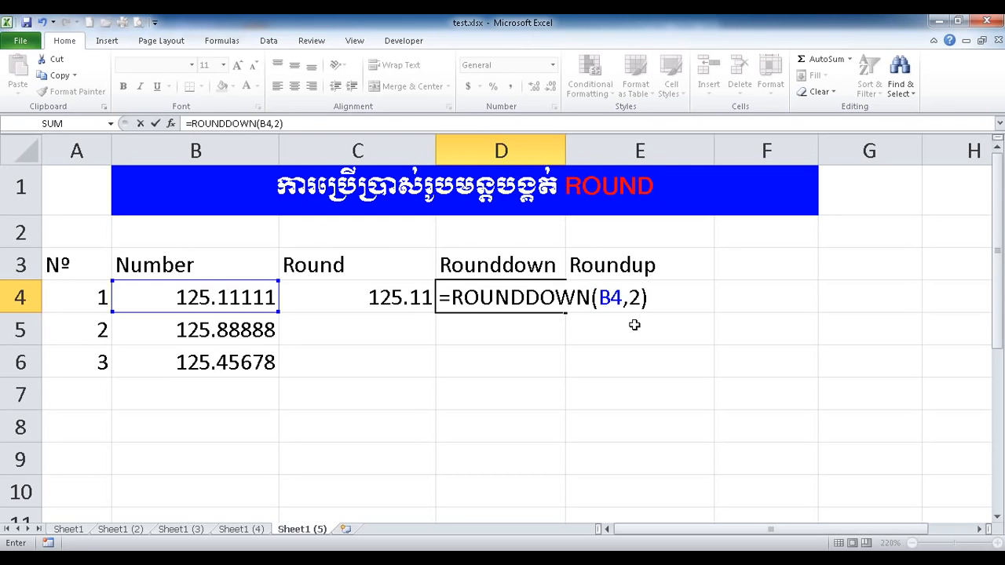
{"action": "key", "text": "Return"}
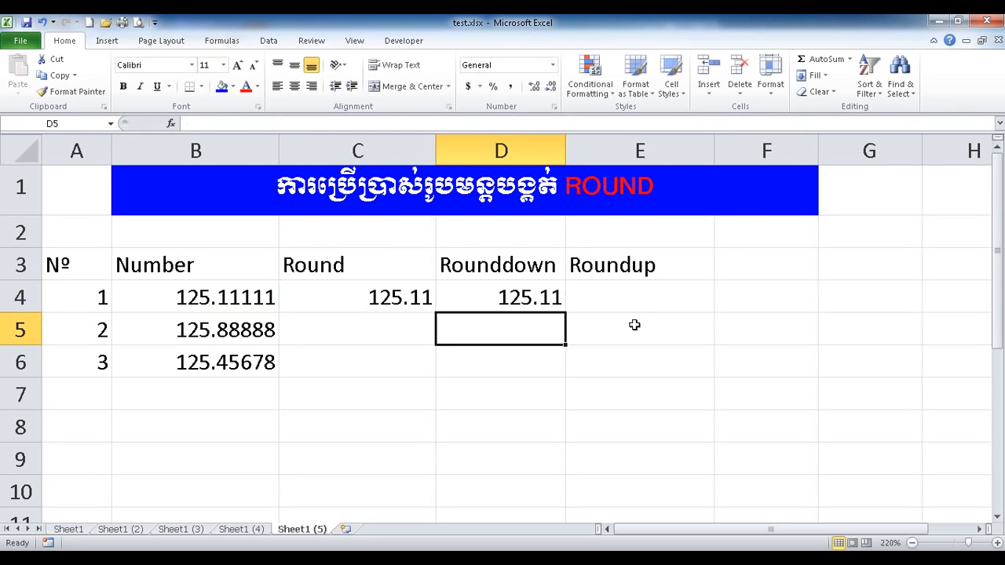
{"action": "left_click", "coordinate": [529, 298]}
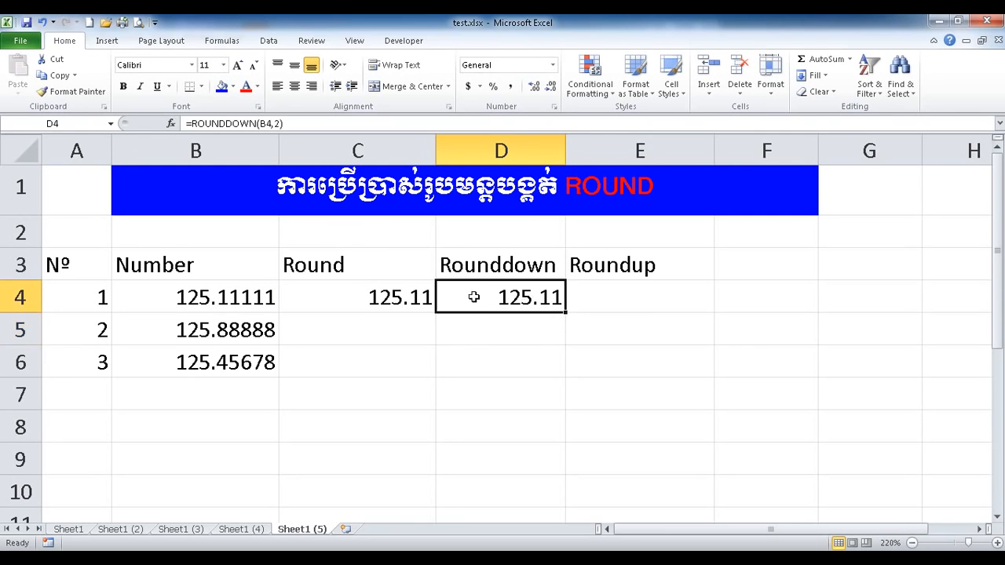
{"action": "left_click", "coordinate": [416, 297]}
{"action": "left_click_drag", "start_coordinate": [417, 297], "coordinate": [488, 295]}
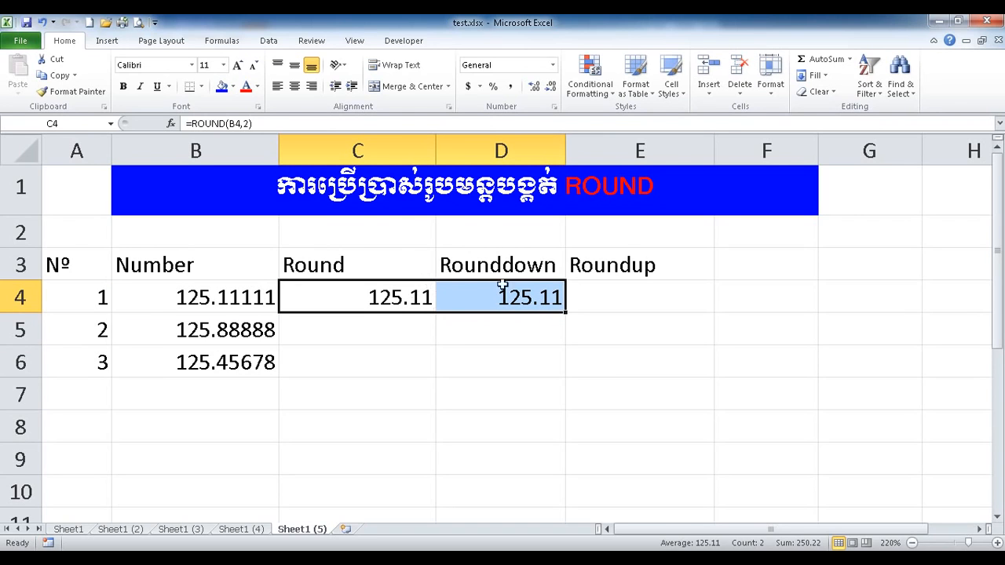
Enter =ROUNDUP(B4,2) in E4, giving 125.12.
{"action": "left_click", "coordinate": [610, 289]}
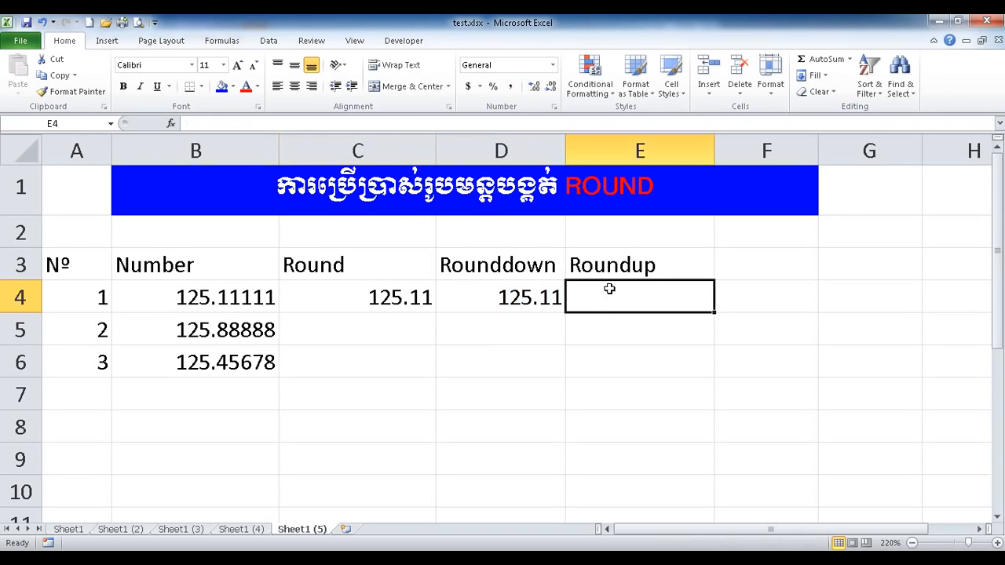
{"action": "type", "text": "=r"}
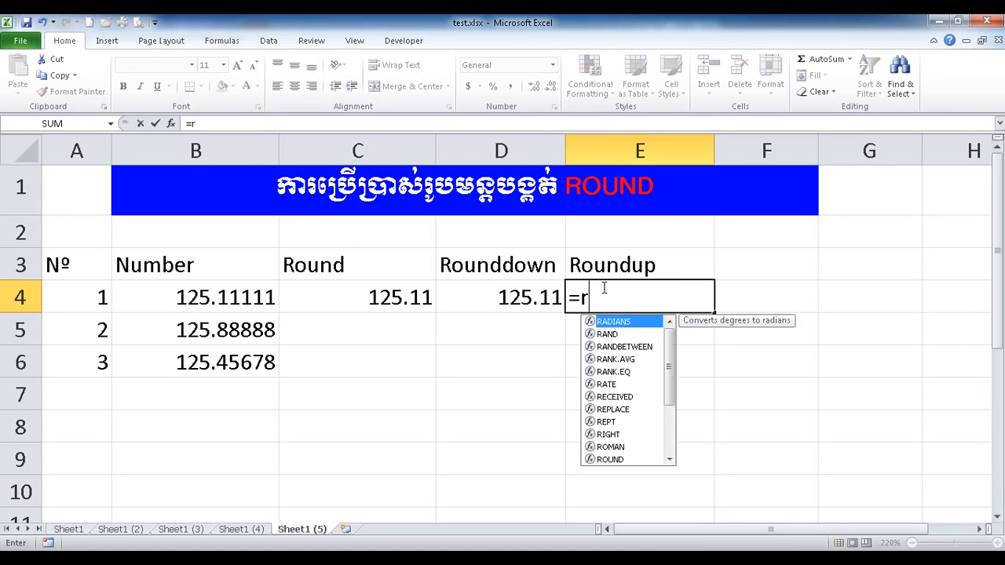
{"action": "type", "text": "ou"}
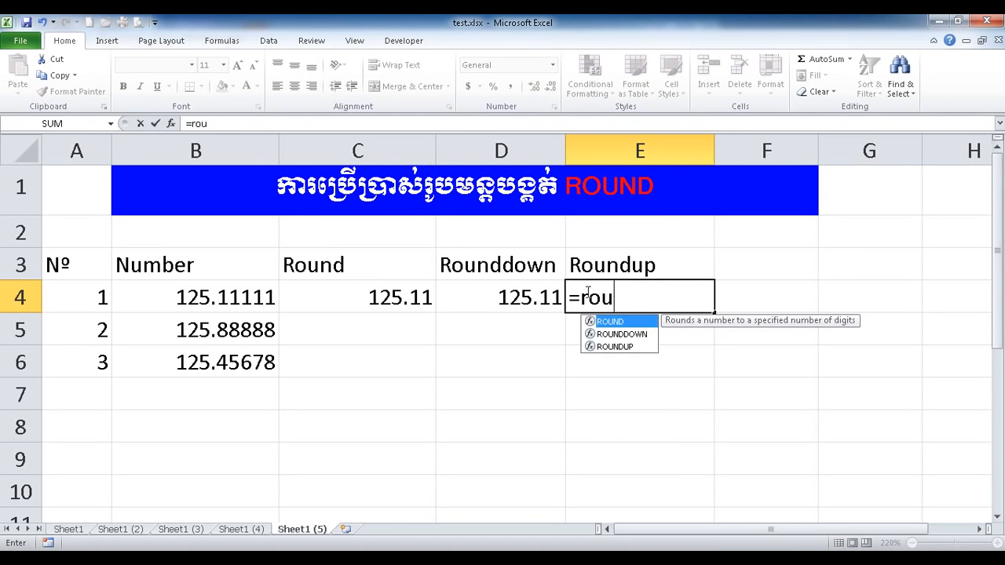
{"action": "left_click", "coordinate": [605, 346]}
{"action": "double_click", "coordinate": [604, 346]}
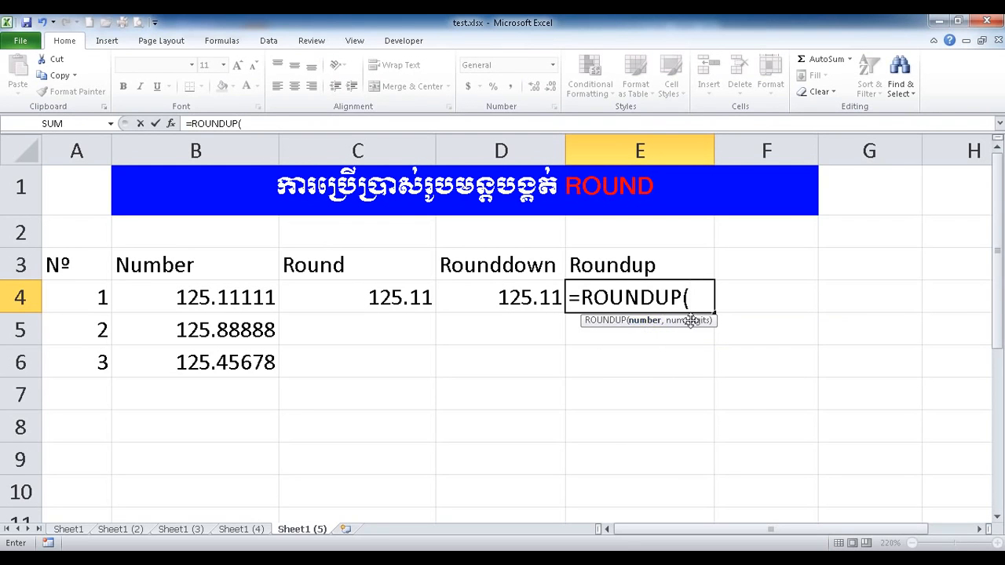
{"action": "left_click", "coordinate": [203, 287]}
{"action": "type", "text": ",2)"}
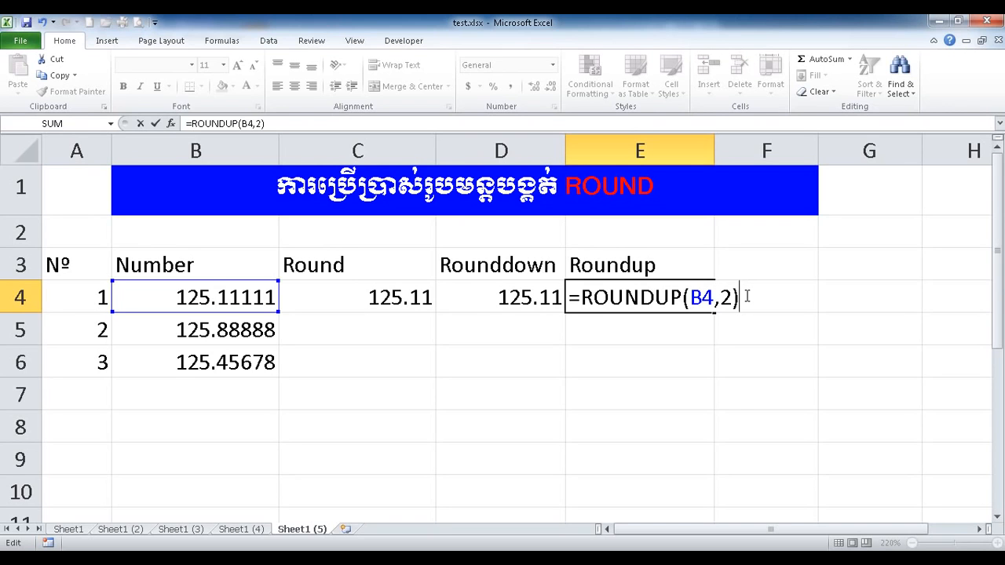
{"action": "key", "text": "Return"}
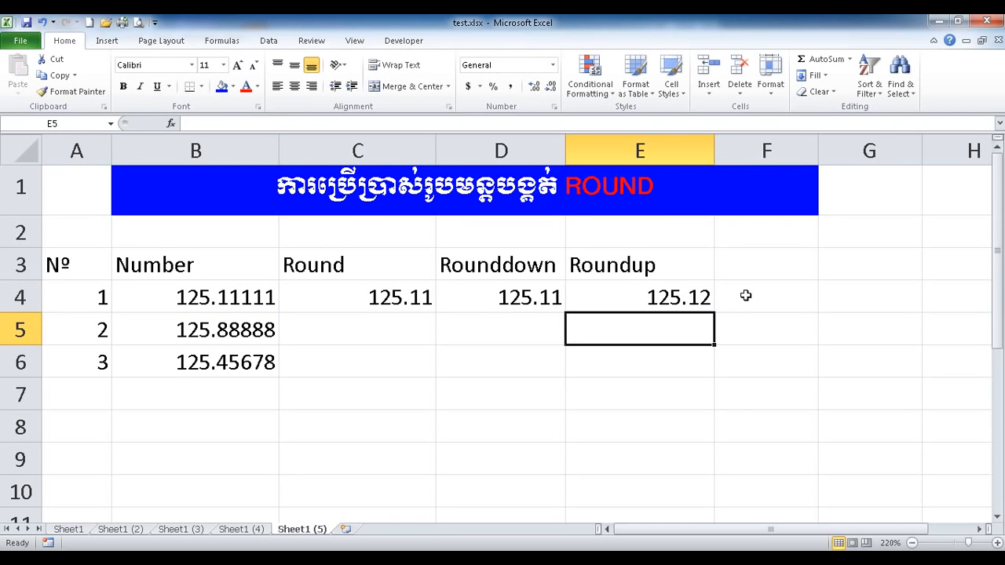
Review the row 4 formulas in C4:E4 and compare the three rounded results.
{"action": "left_click", "coordinate": [705, 295]}
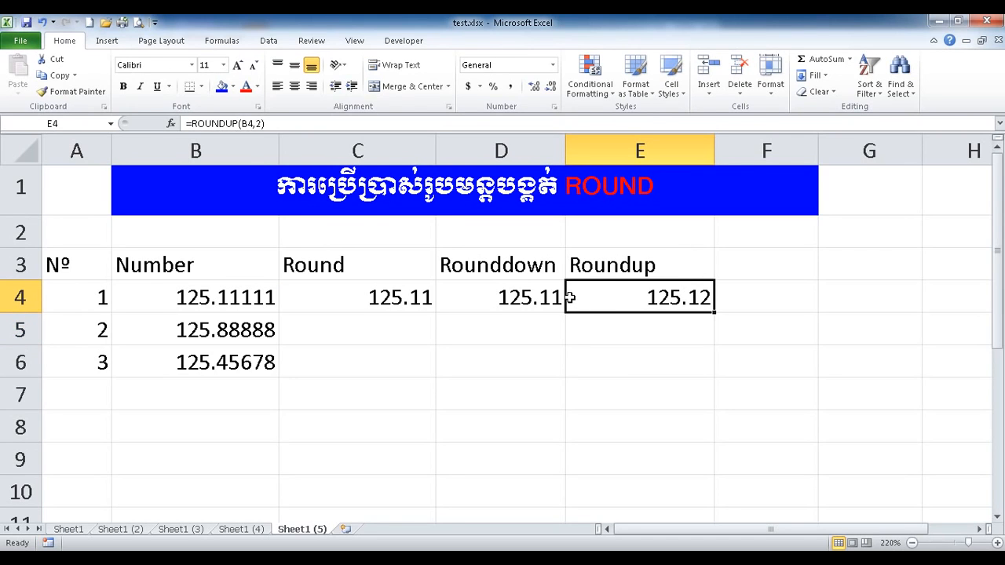
{"action": "left_click", "coordinate": [380, 300]}
{"action": "left_click_drag", "start_coordinate": [422, 294], "coordinate": [484, 296]}
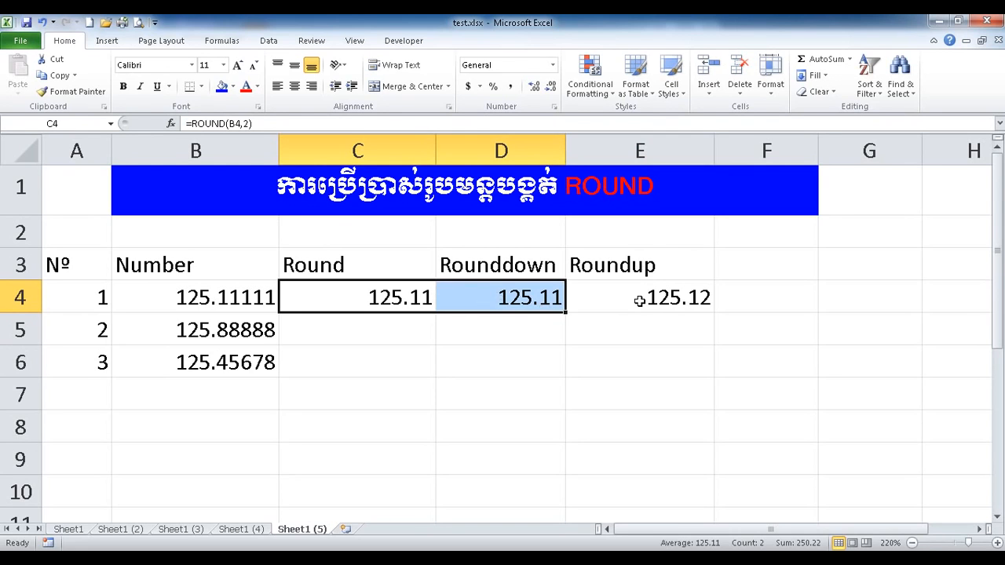
{"action": "left_click", "coordinate": [640, 301]}
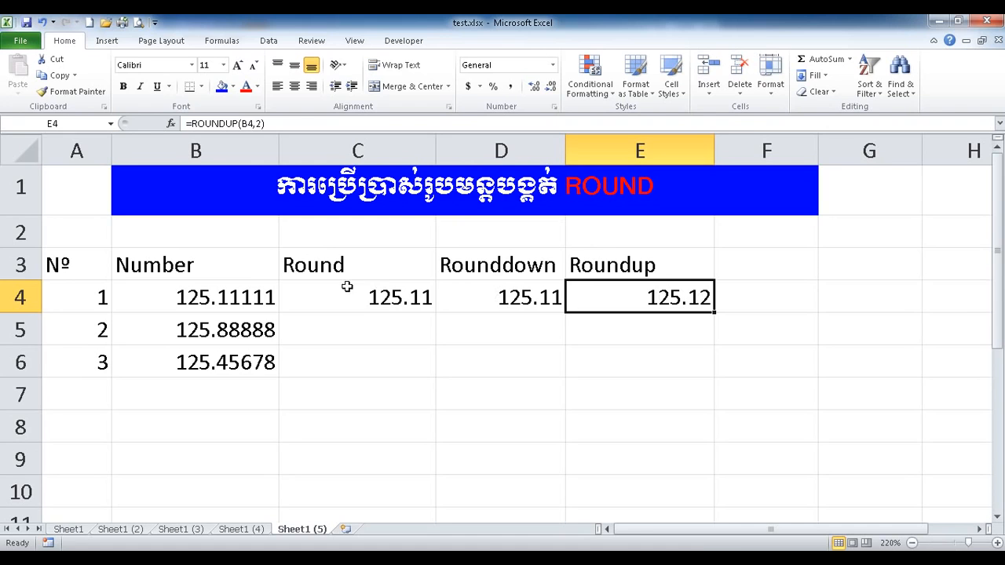
{"action": "left_click_drag", "start_coordinate": [94, 293], "coordinate": [656, 302]}
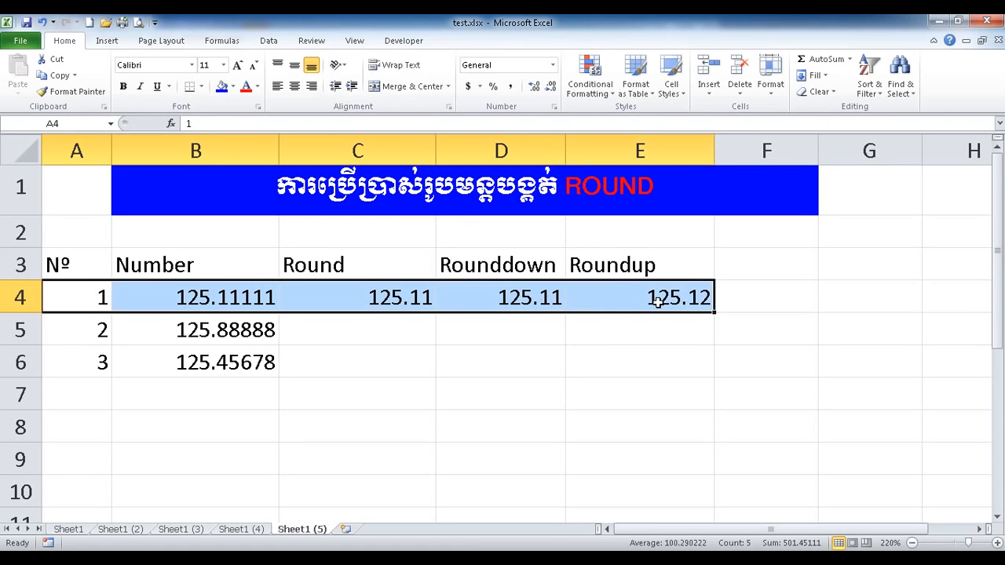
{"action": "left_click", "coordinate": [323, 336]}
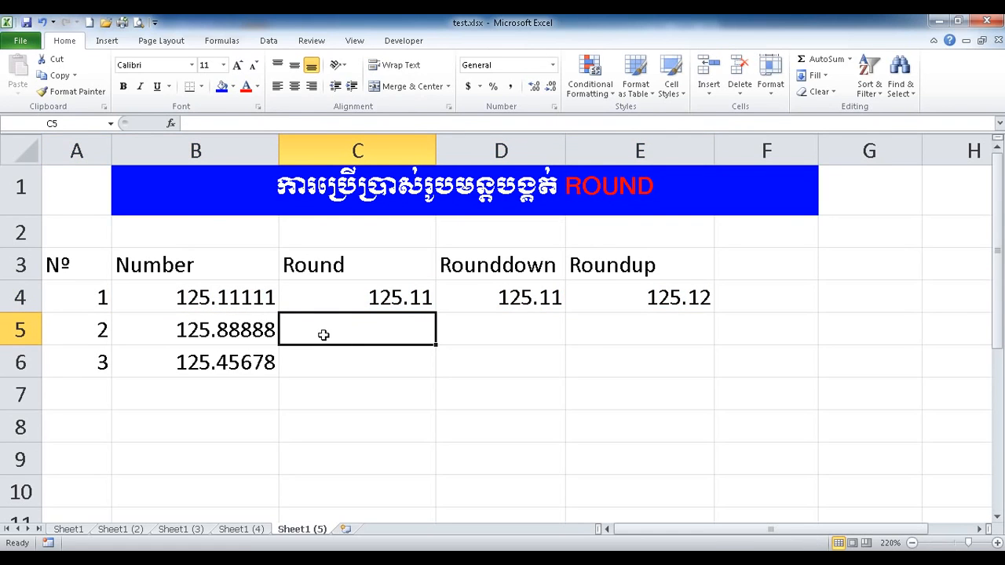
Enter =ROUND(B5,2) in C5 to get 125.89 and check it against B5 and C4.
{"action": "type", "text": "="}
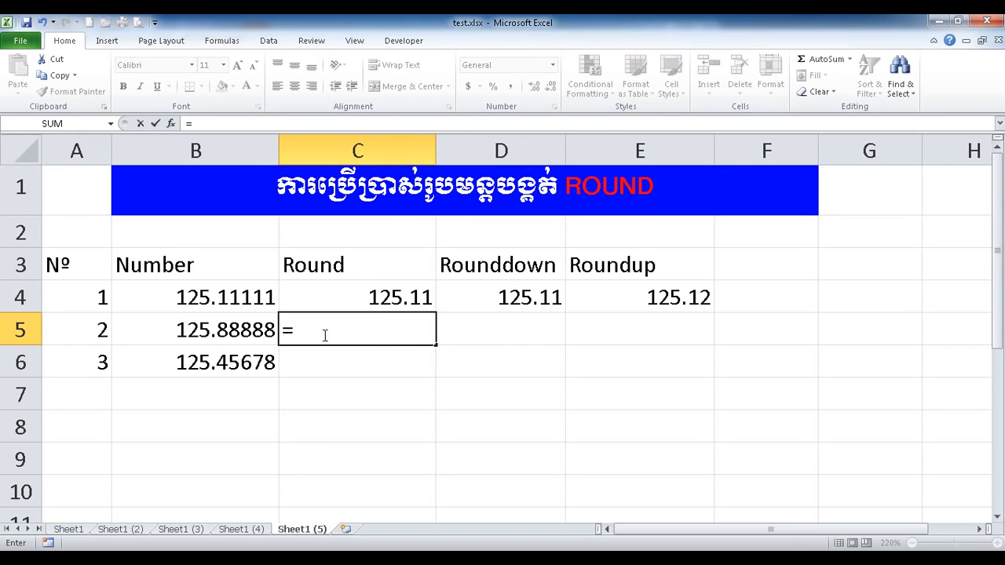
{"action": "type", "text": "rou"}
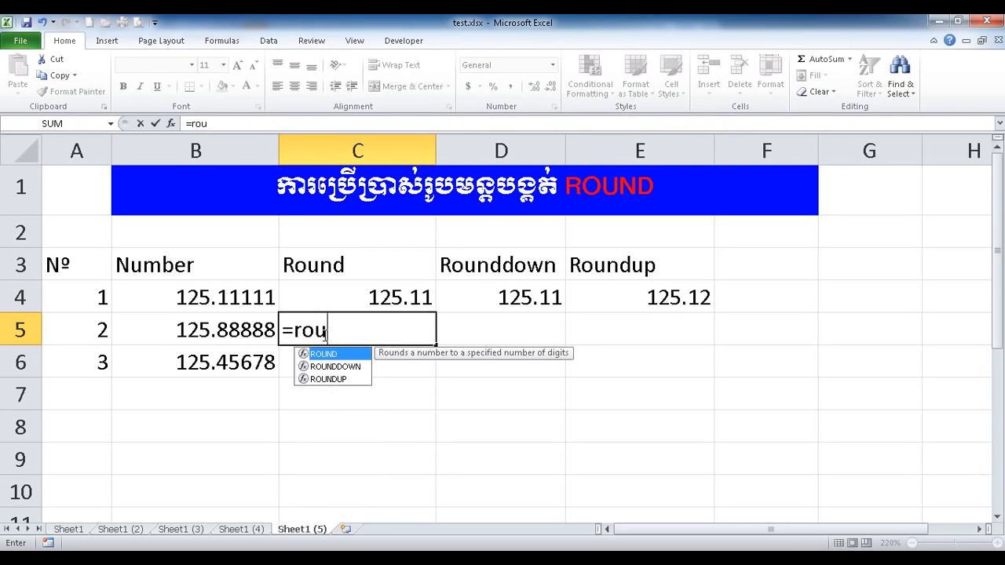
{"action": "double_click", "coordinate": [357, 355]}
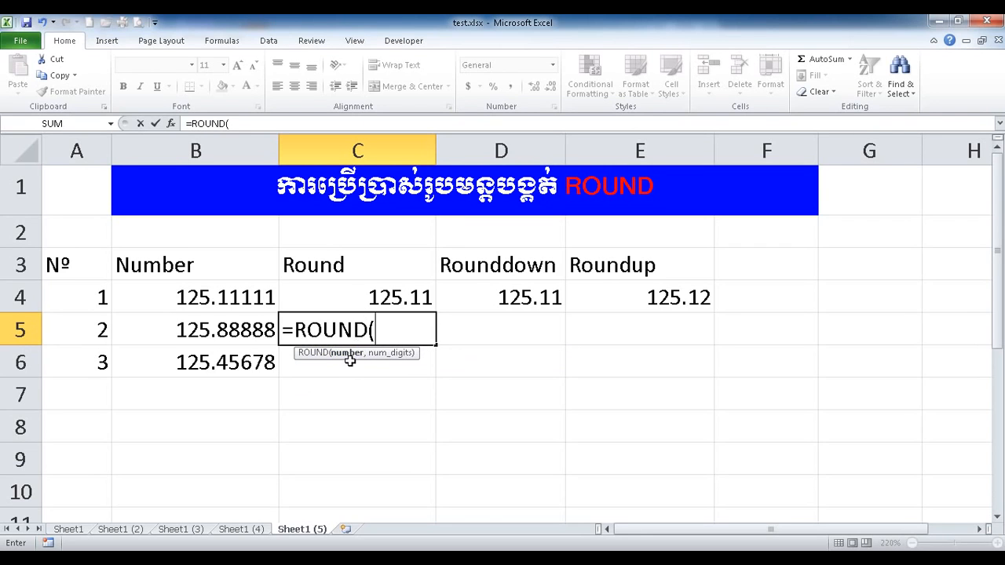
{"action": "left_click", "coordinate": [209, 331]}
{"action": "type", "text": ",2"}
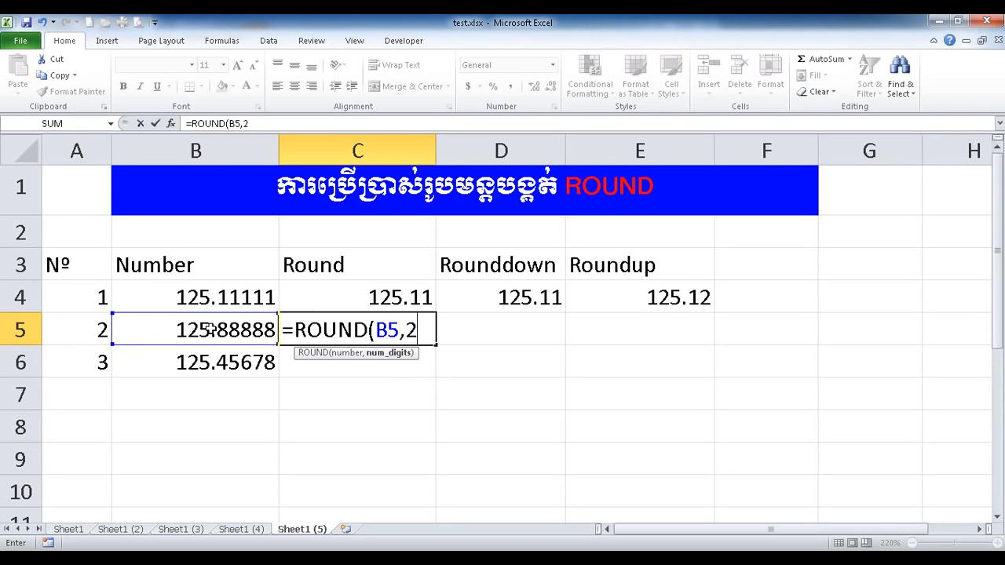
{"action": "type", "text": ")"}
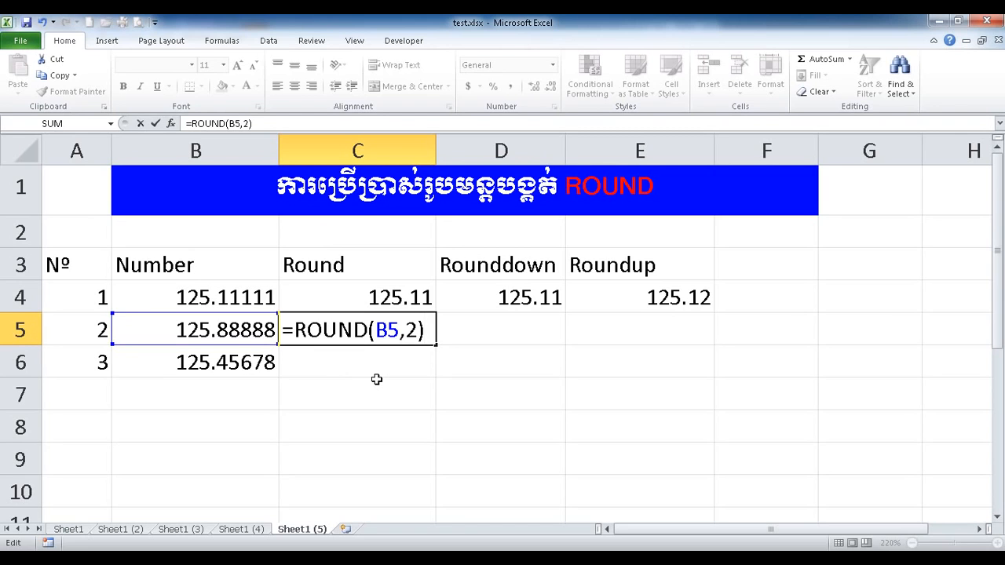
{"action": "key", "text": "Return"}
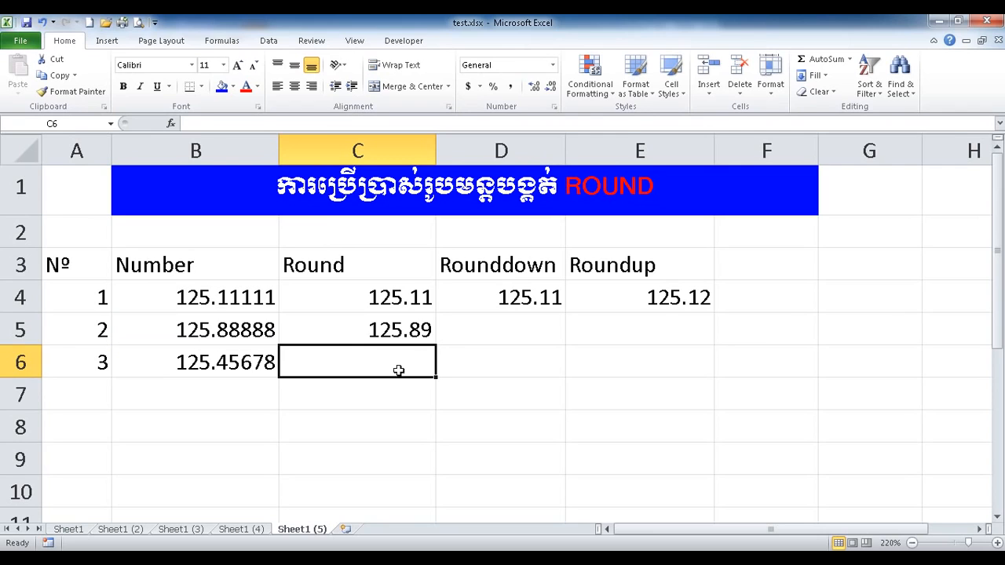
{"action": "left_click_drag", "start_coordinate": [388, 306], "coordinate": [380, 329]}
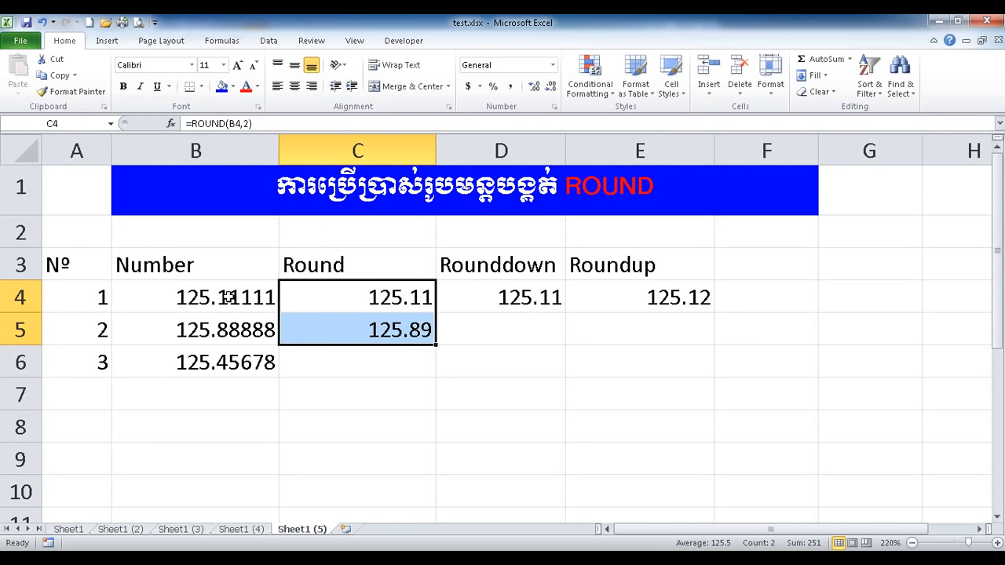
{"action": "left_click", "coordinate": [204, 328]}
{"action": "left_click", "coordinate": [343, 330]}
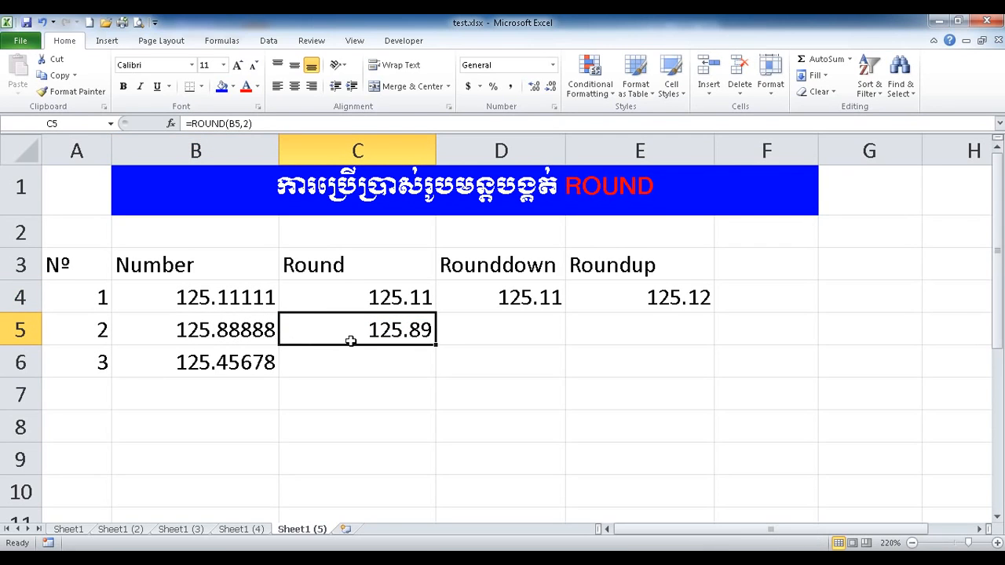
{"action": "left_click", "coordinate": [457, 332]}
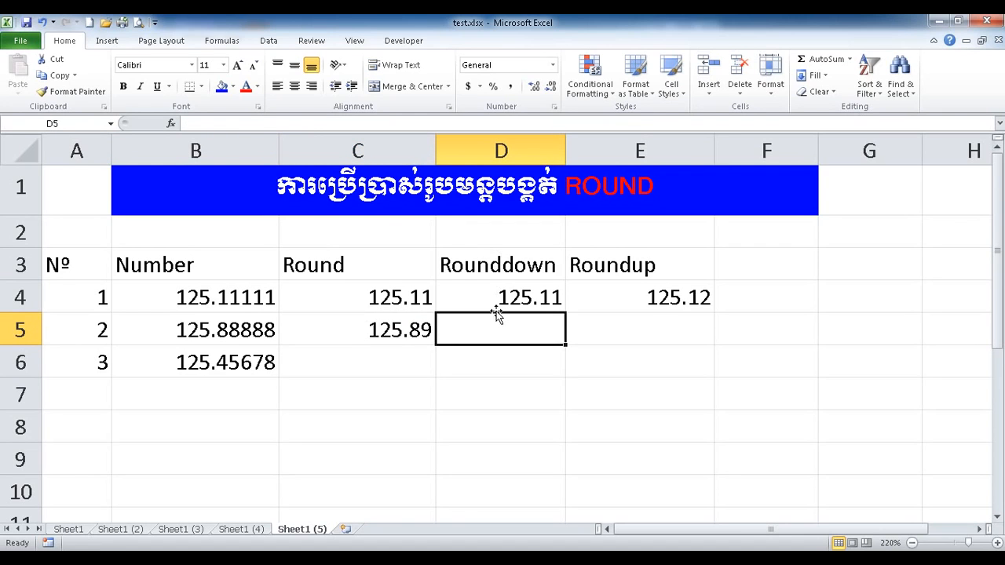
Enter =ROUNDDOWN(B5,2) in D5, giving 125.88.
{"action": "type", "text": "=r"}
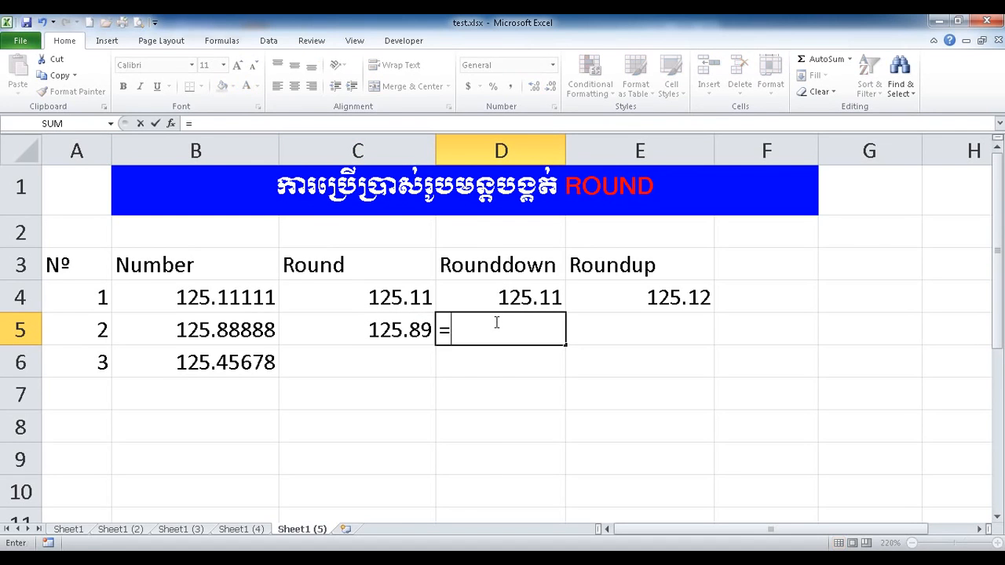
{"action": "type", "text": "u"}
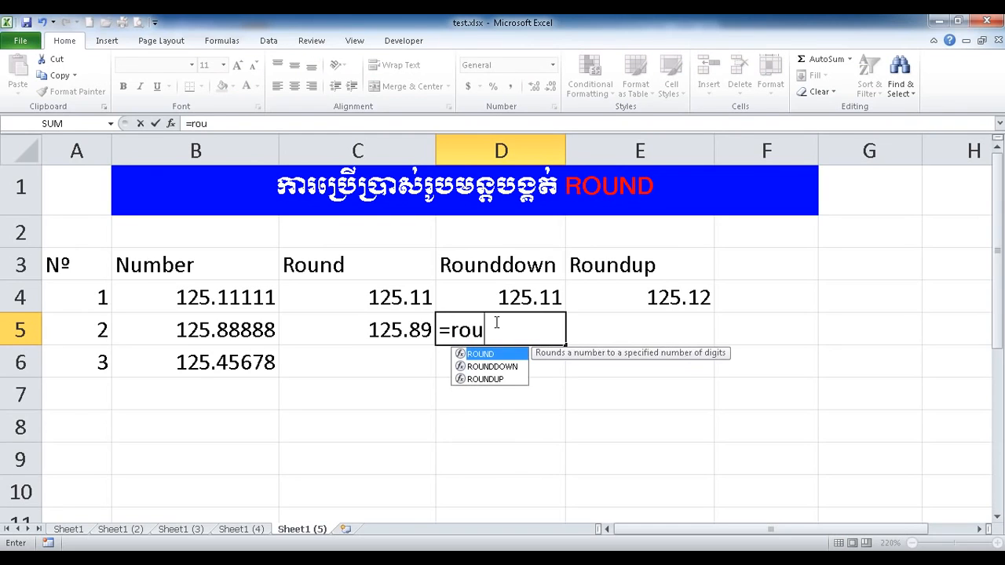
{"action": "double_click", "coordinate": [507, 367]}
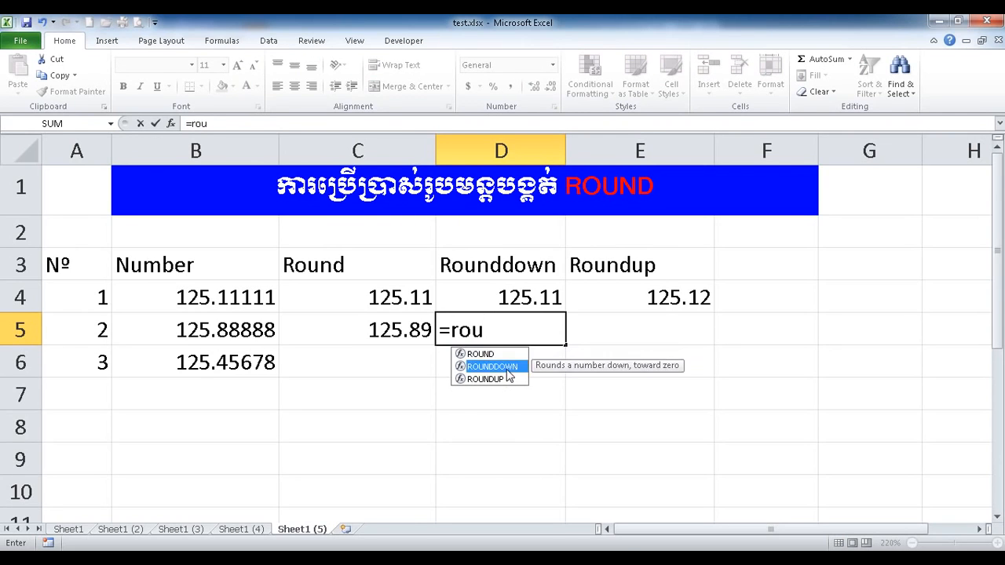
{"action": "left_click", "coordinate": [245, 331]}
{"action": "type", "text": ",2"}
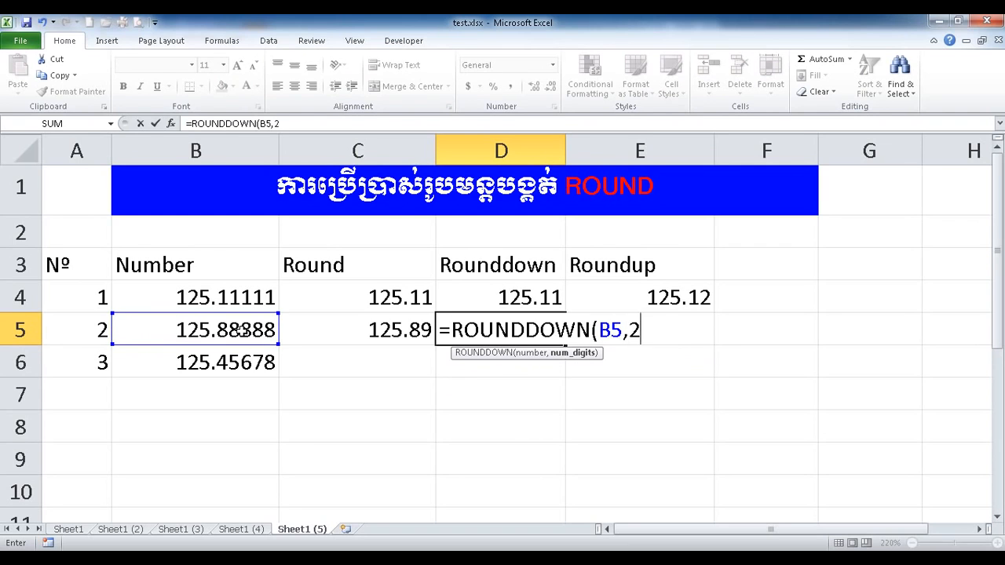
{"action": "type", "text": ")"}
{"action": "left_click", "coordinate": [530, 332]}
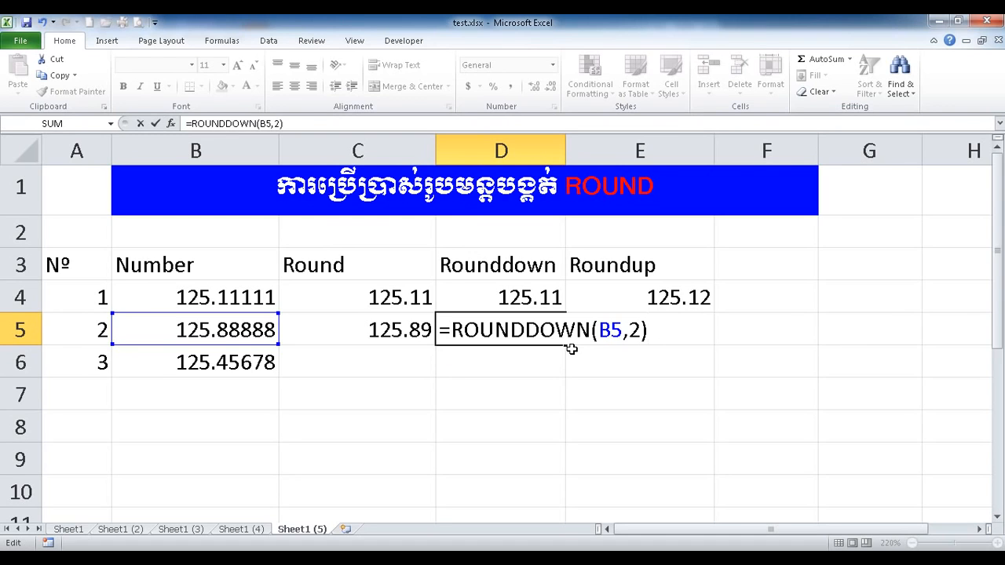
{"action": "key", "text": "Return"}
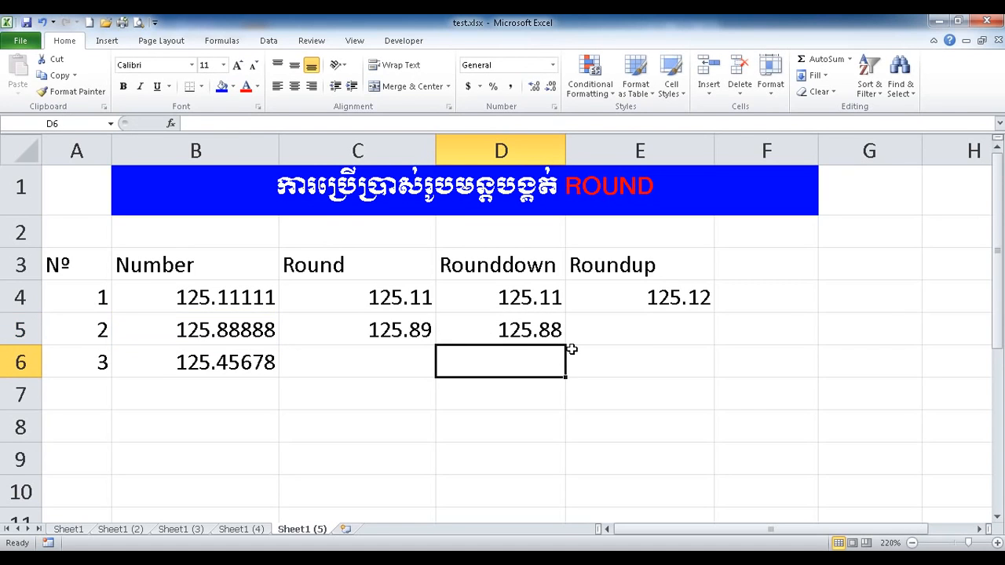
{"action": "left_click_drag", "start_coordinate": [425, 330], "coordinate": [471, 331]}
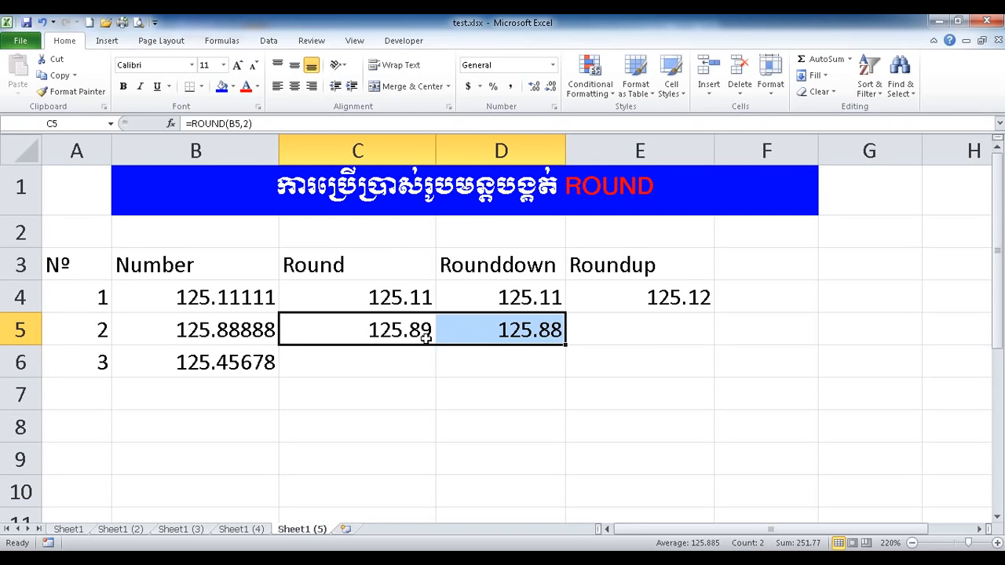
Enter =ROUNDUP(B5,2) in E5, giving 125.89.
{"action": "left_click", "coordinate": [638, 329]}
{"action": "type", "text": "="}
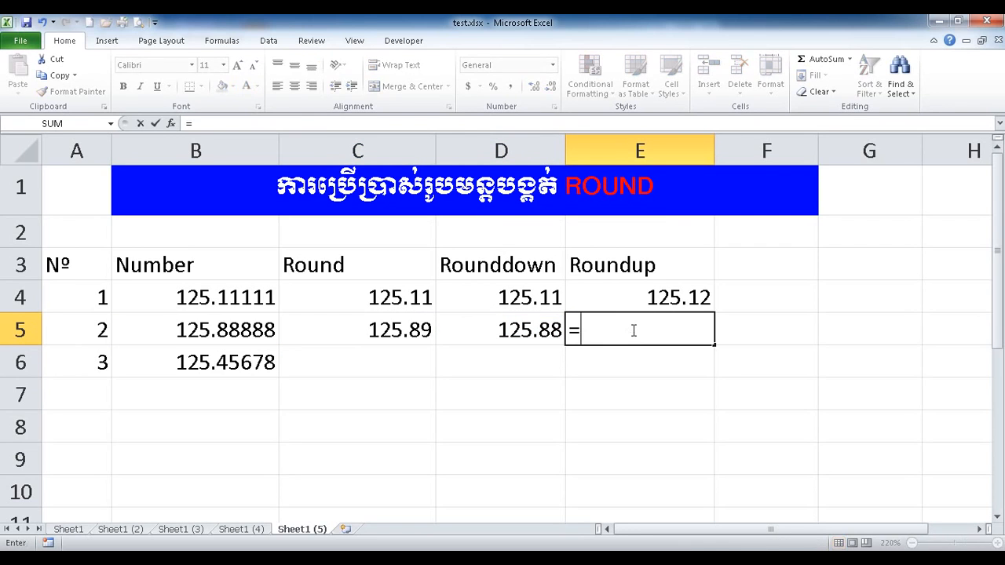
{"action": "type", "text": "rou"}
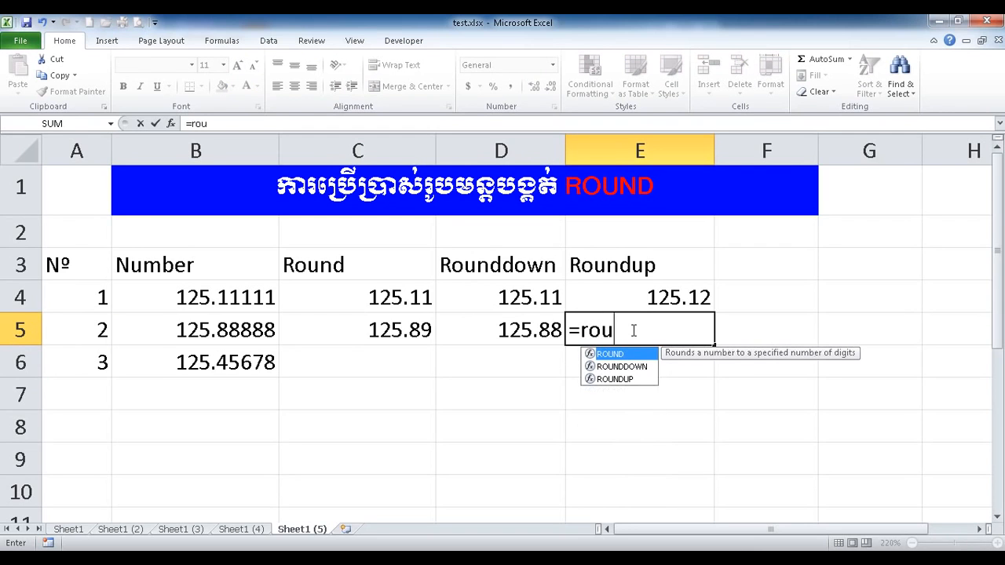
{"action": "double_click", "coordinate": [617, 380]}
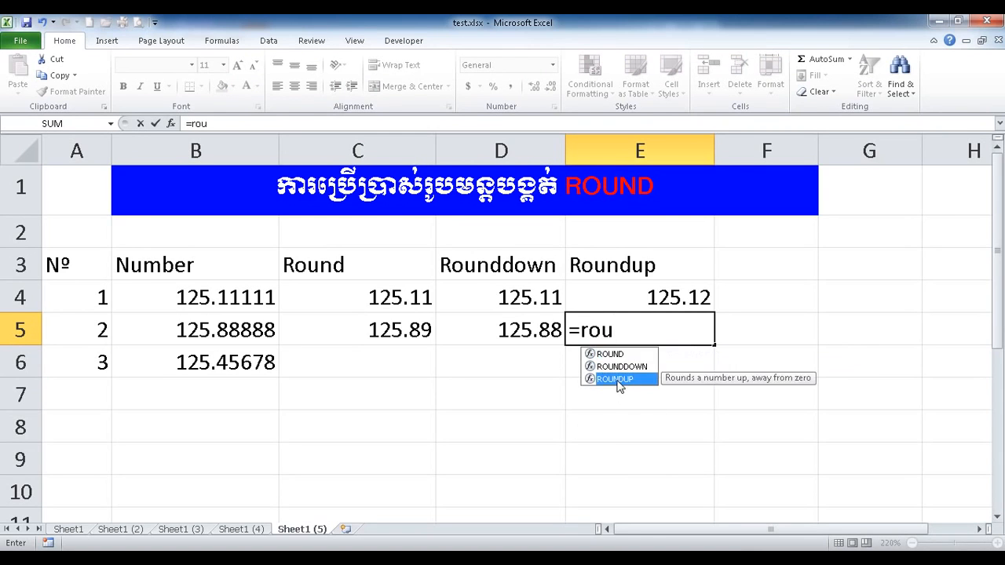
{"action": "left_click", "coordinate": [231, 329]}
{"action": "type", "text": ",2"}
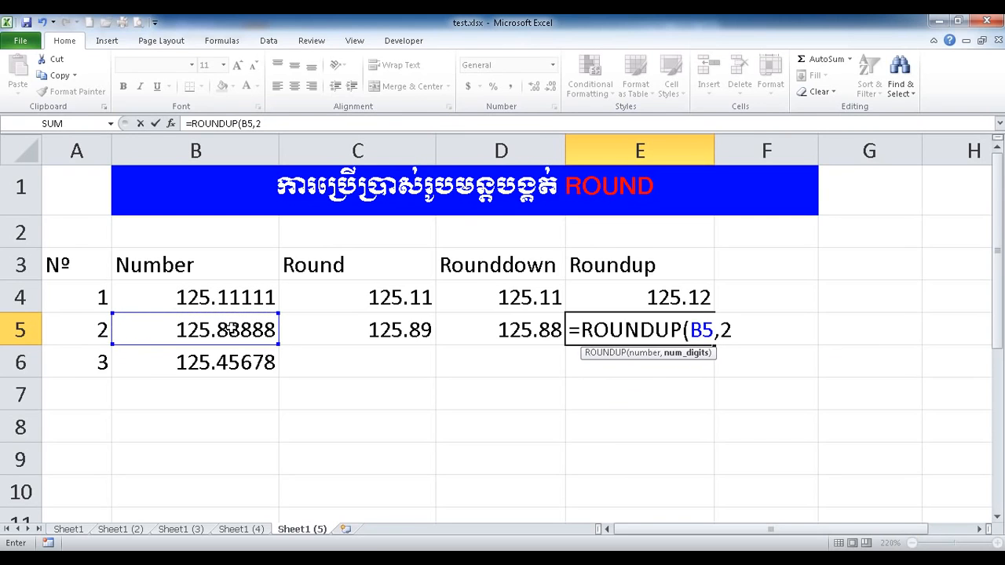
{"action": "type", "text": ")"}
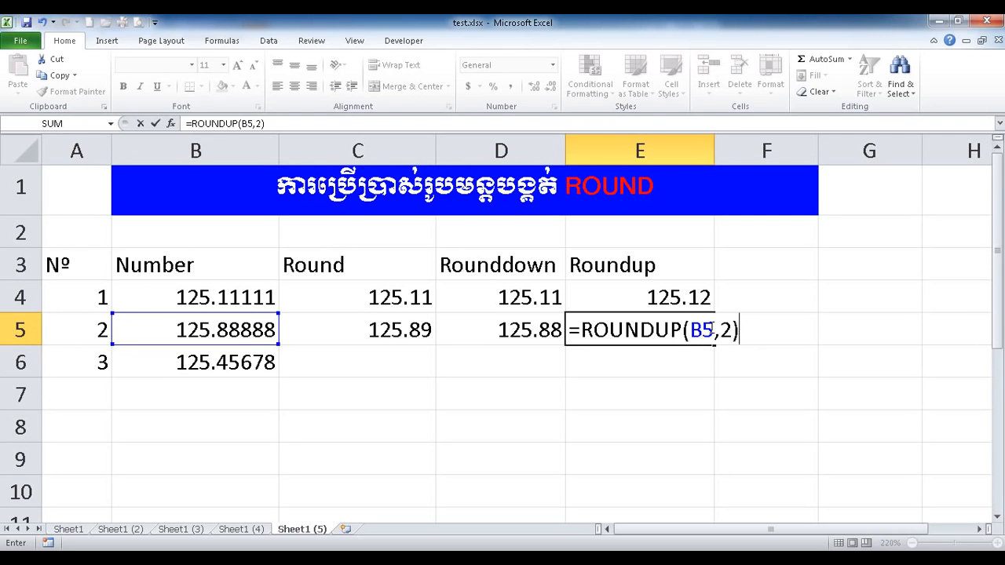
{"action": "key", "text": "Return"}
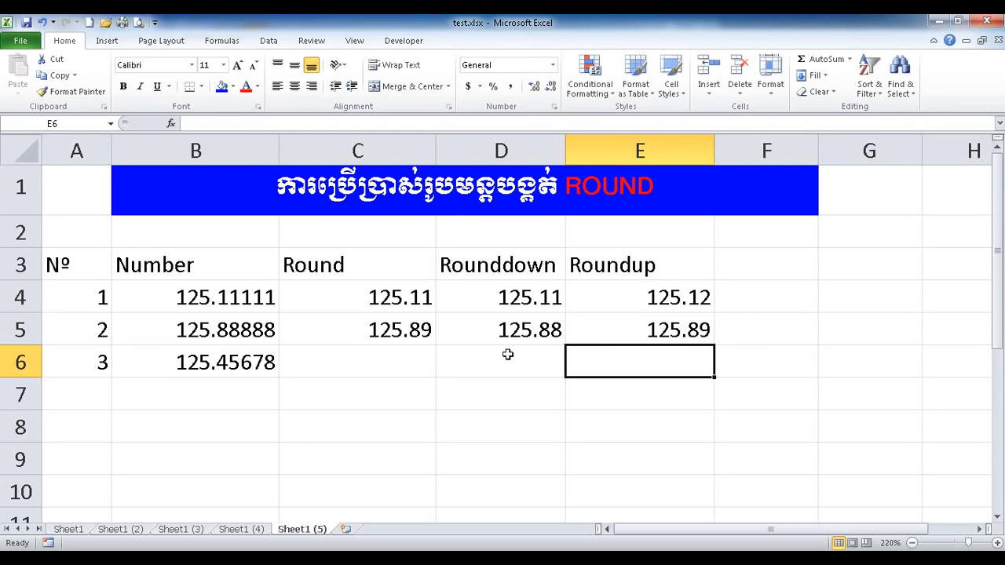
Review the row 5 Round, Rounddown and Roundup formulas and the two finished rows.
{"action": "left_click", "coordinate": [422, 328]}
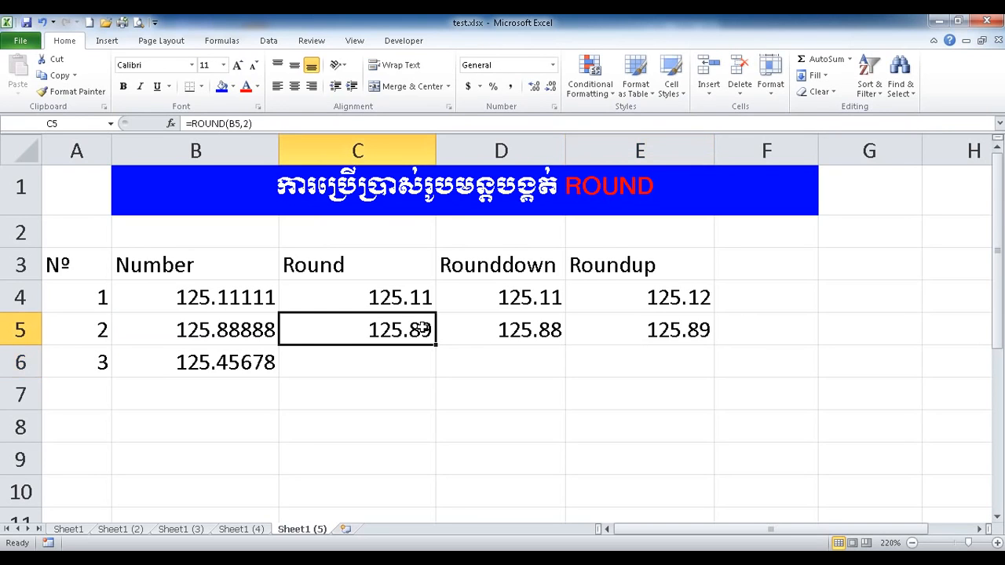
{"action": "left_click", "coordinate": [686, 326]}
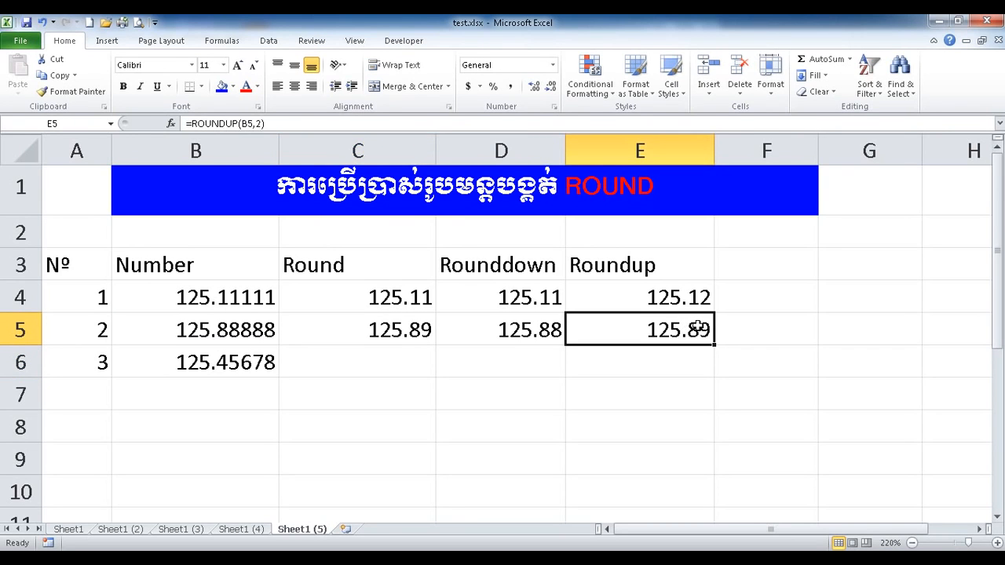
{"action": "left_click", "coordinate": [387, 331], "text": "ctrl"}
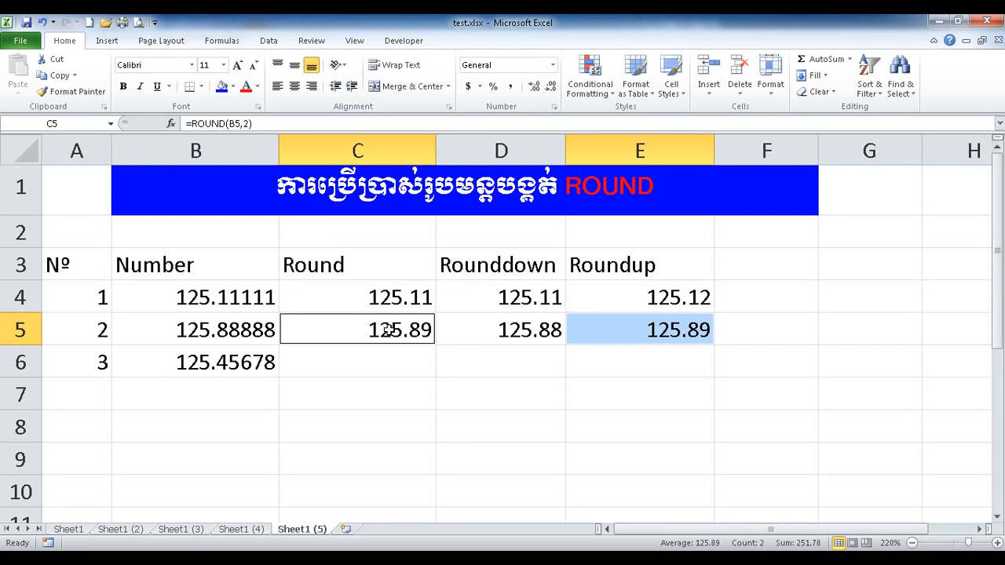
{"action": "left_click", "coordinate": [515, 331]}
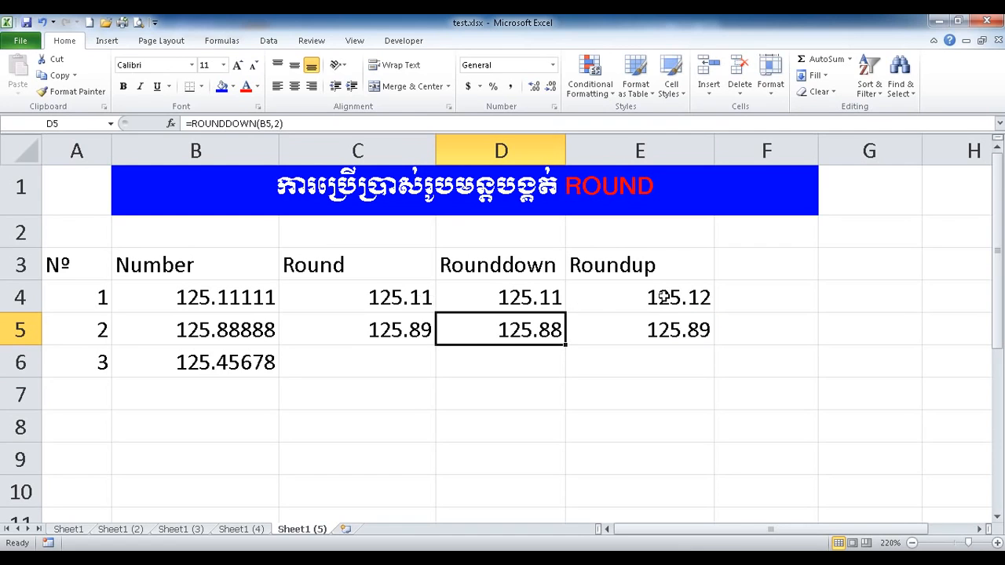
{"action": "left_click_drag", "start_coordinate": [191, 304], "coordinate": [630, 325]}
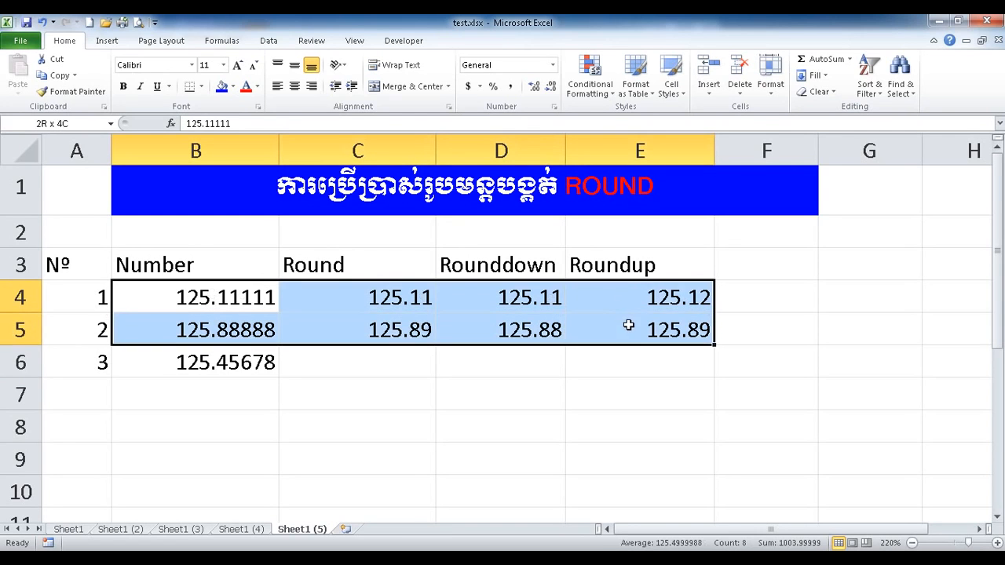
Enter =ROUND(B6,2) in C6, giving 125.46.
{"action": "left_click", "coordinate": [379, 362]}
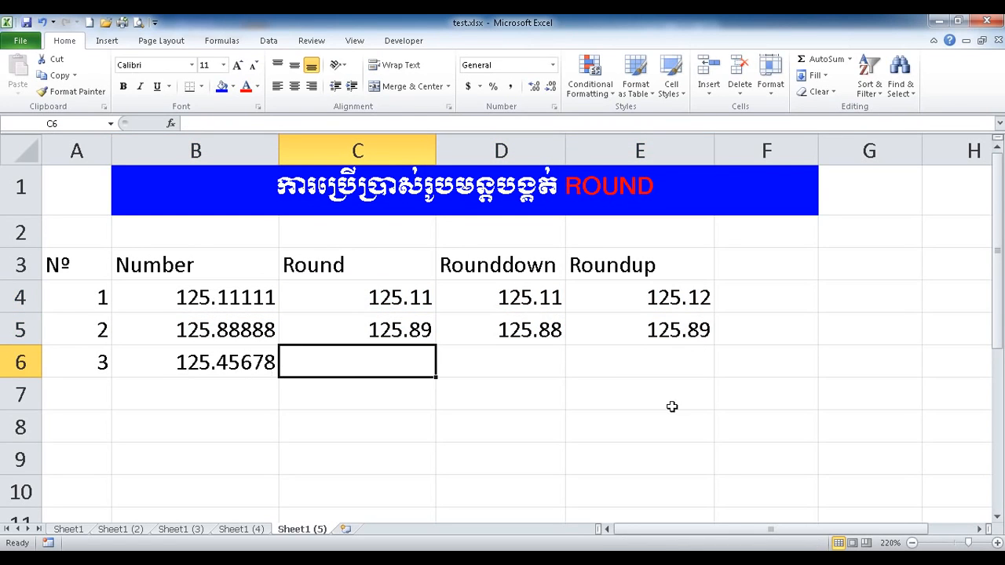
{"action": "type", "text": "=r"}
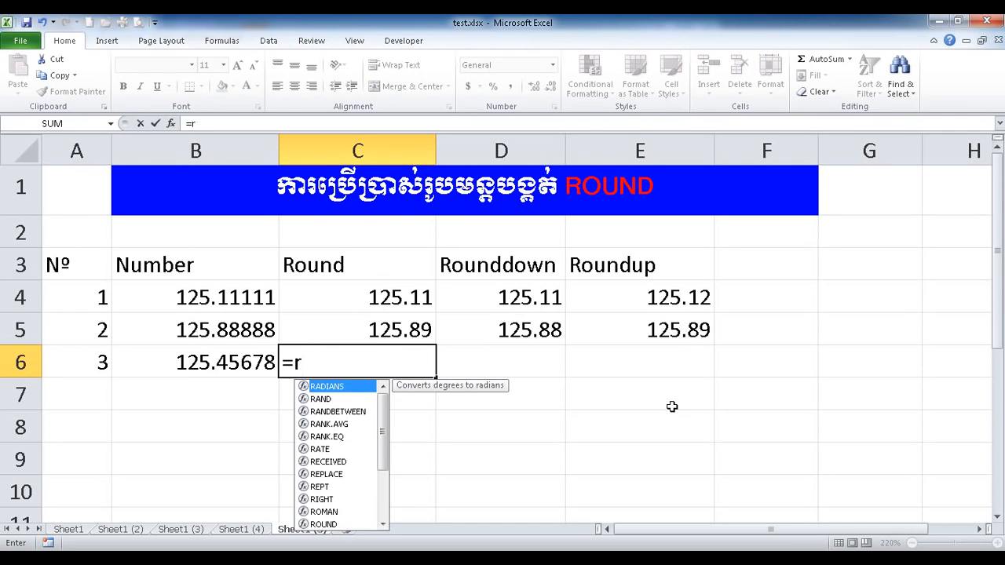
{"action": "type", "text": "o"}
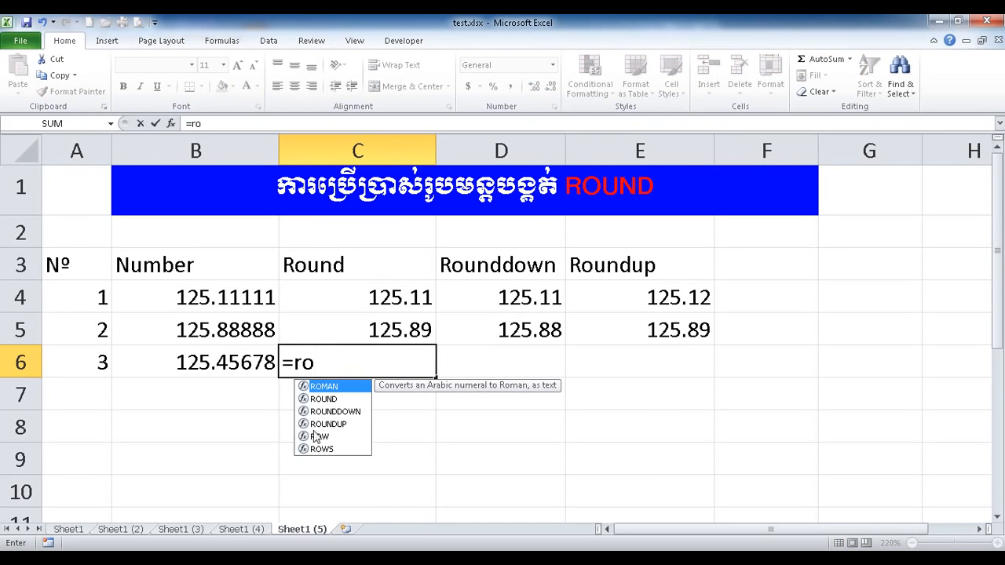
{"action": "double_click", "coordinate": [325, 399]}
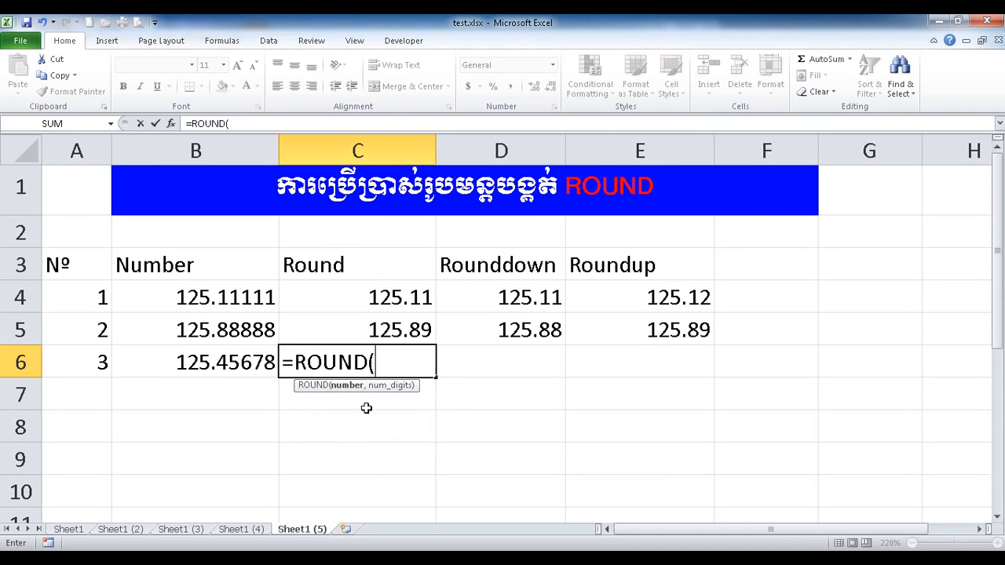
{"action": "left_click", "coordinate": [182, 363]}
{"action": "type", "text": ","}
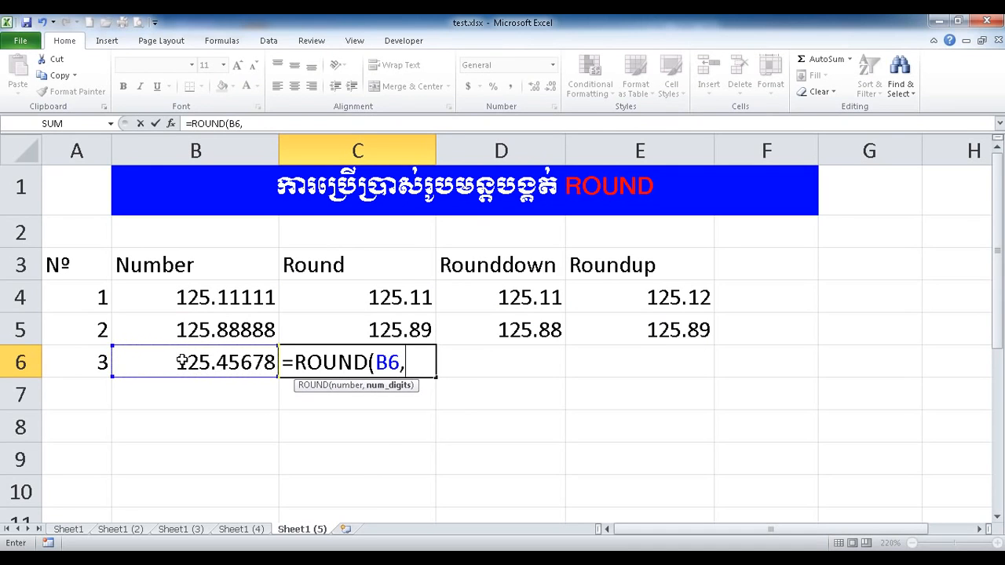
{"action": "type", "text": "2)"}
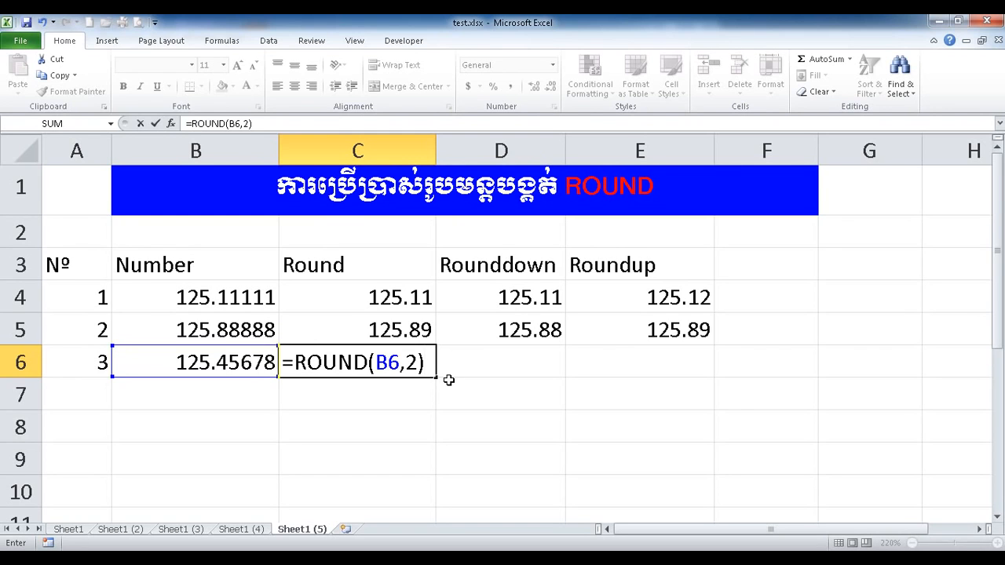
{"action": "key", "text": "Return"}
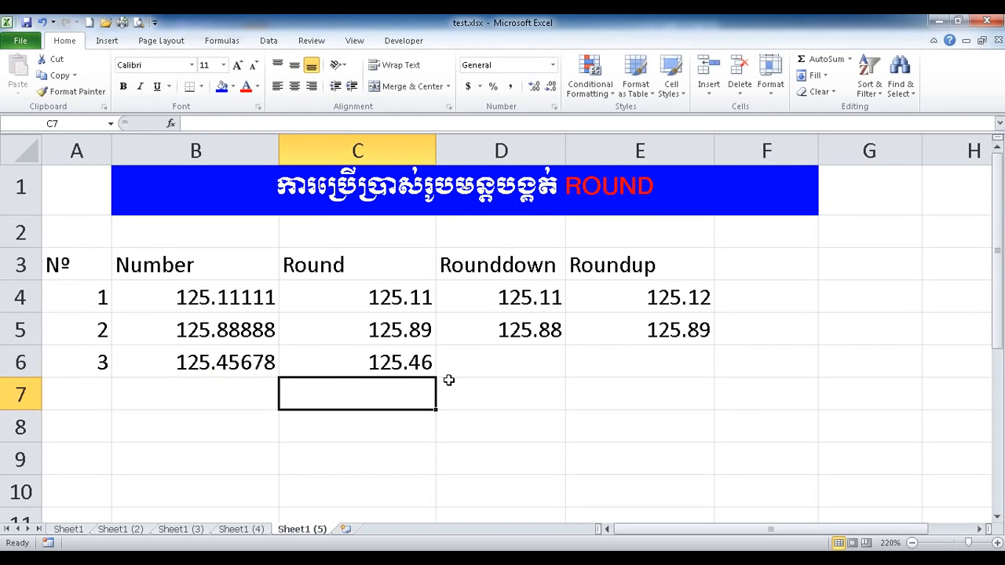
Enter =ROUNDDOWN(B6,2) in D6, giving 125.45.
{"action": "left_click", "coordinate": [412, 362]}
{"action": "left_click", "coordinate": [477, 357]}
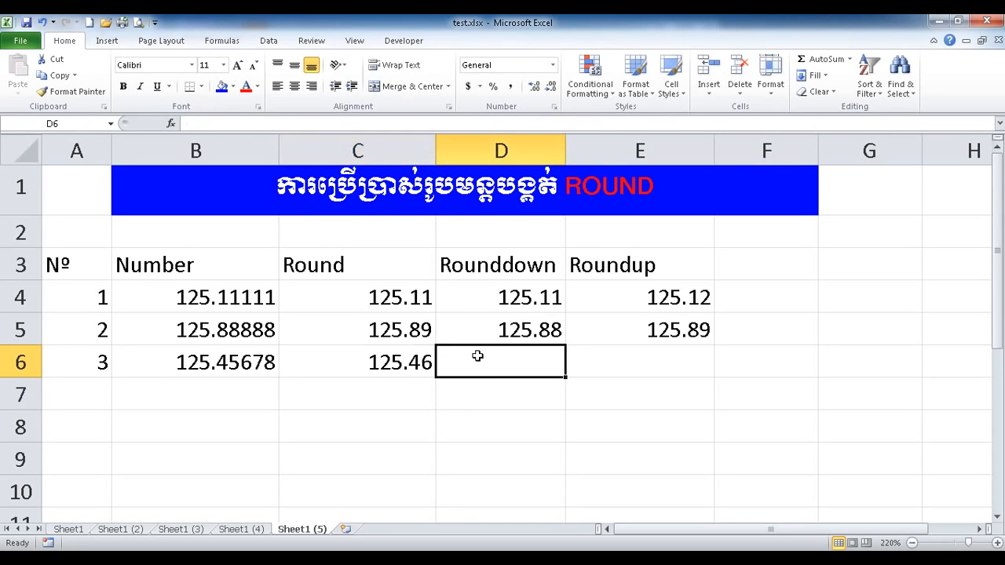
{"action": "type", "text": "=ro"}
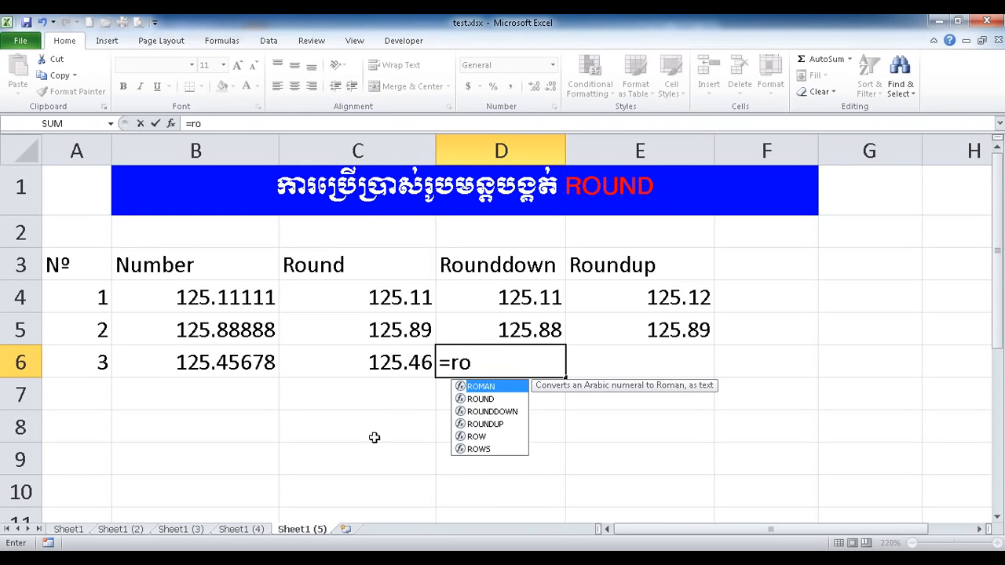
{"action": "double_click", "coordinate": [482, 411]}
{"action": "left_click", "coordinate": [227, 362]}
{"action": "type", "text": ",2"}
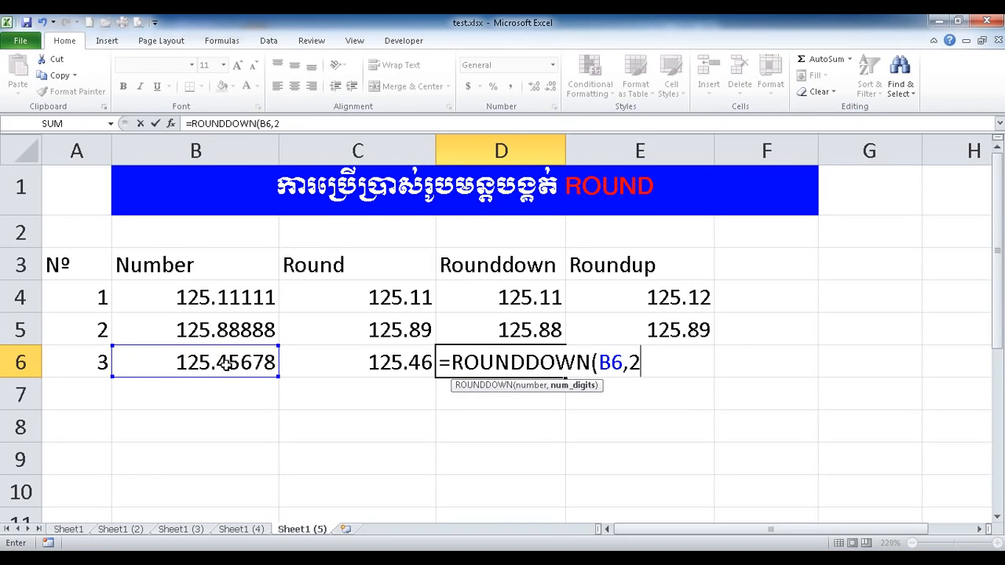
{"action": "type", "text": ")"}
{"action": "key", "text": "Return"}
Enter =ROUNDUP(B6,2) in E6, giving 125.46.
{"action": "left_click", "coordinate": [518, 362]}
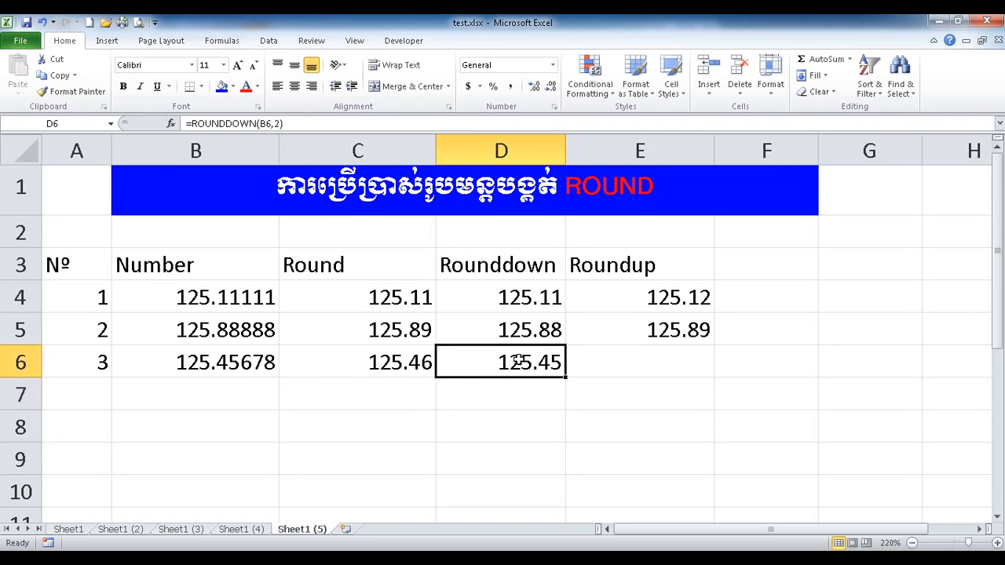
{"action": "left_click", "coordinate": [649, 359]}
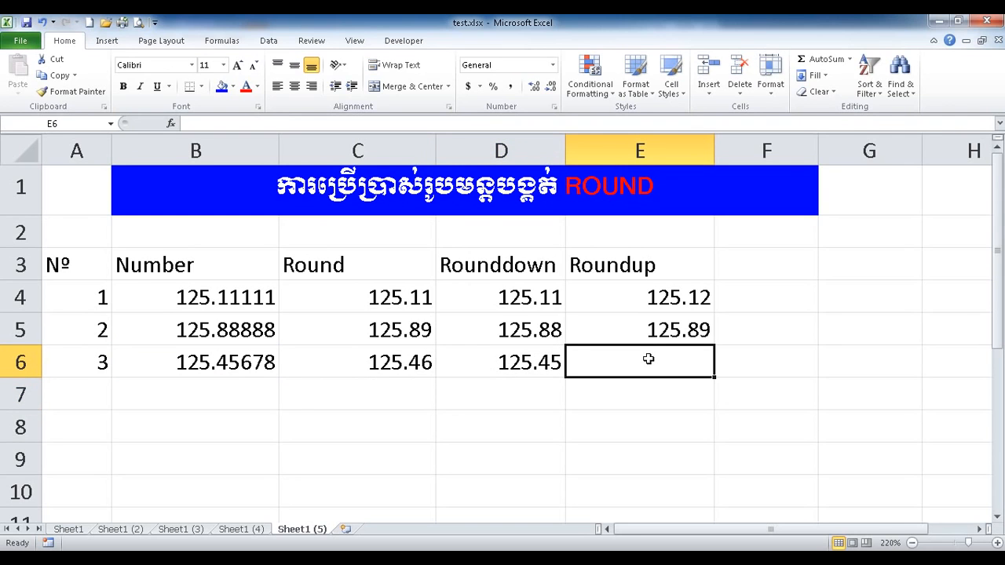
{"action": "type", "text": "=ro"}
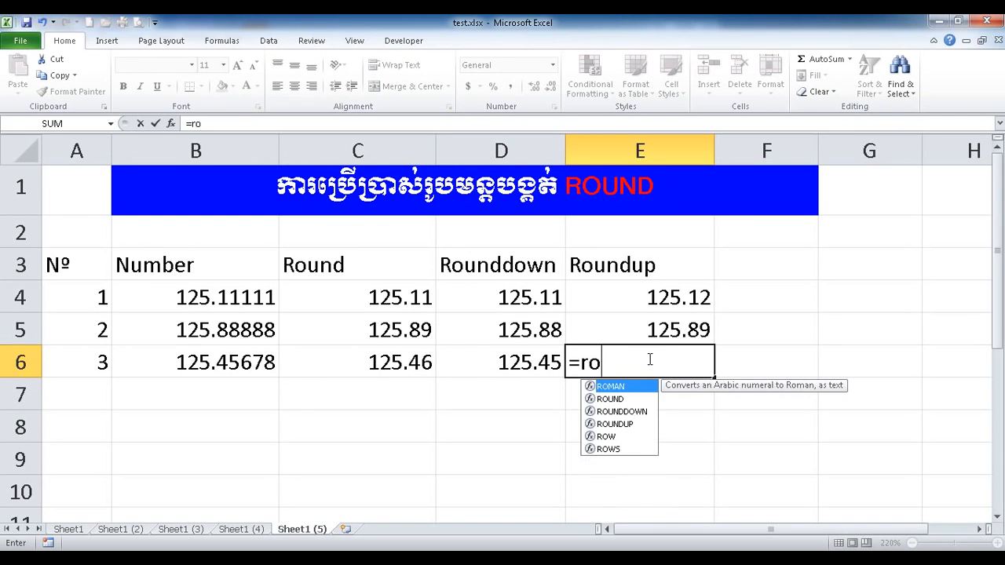
{"action": "double_click", "coordinate": [625, 423]}
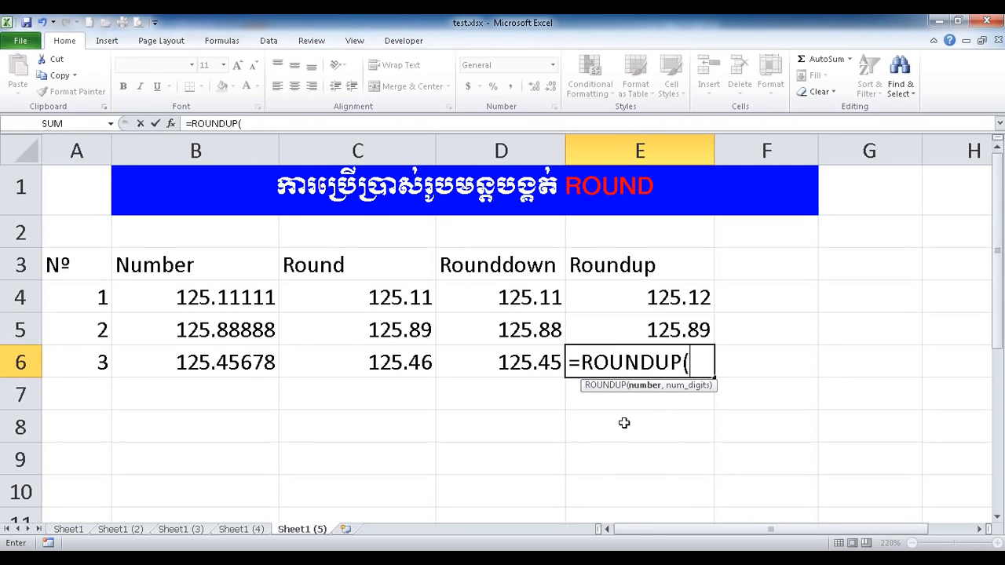
{"action": "left_click", "coordinate": [239, 365]}
{"action": "type", "text": ",2)"}
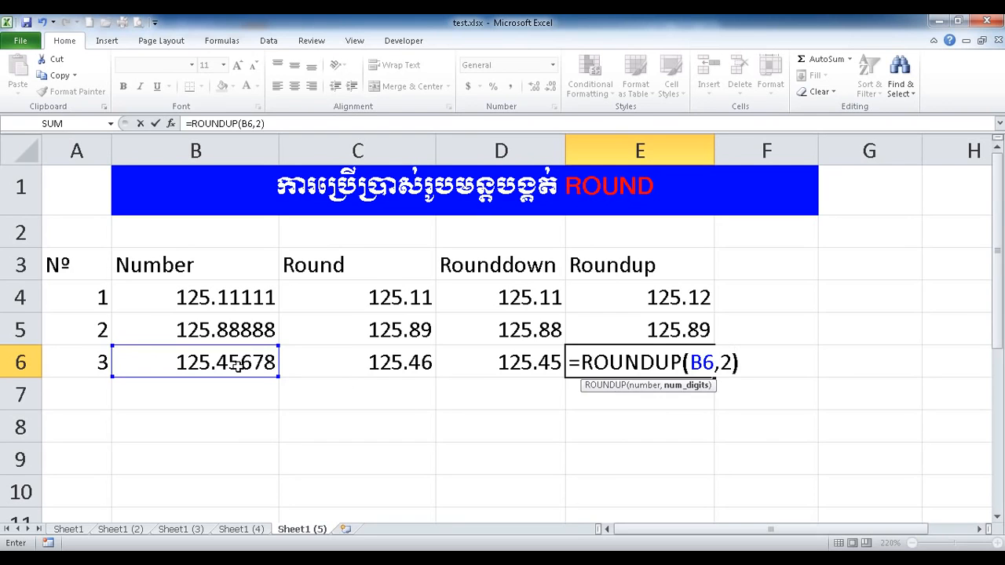
{"action": "key", "text": "Return"}
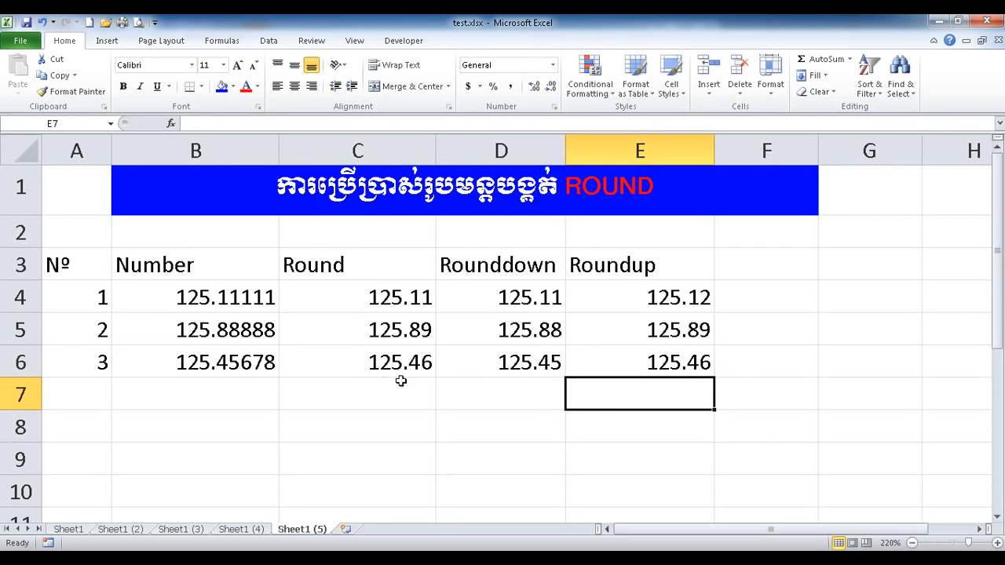
Insert a blank row above the table's header row.
{"action": "left_click", "coordinate": [650, 362]}
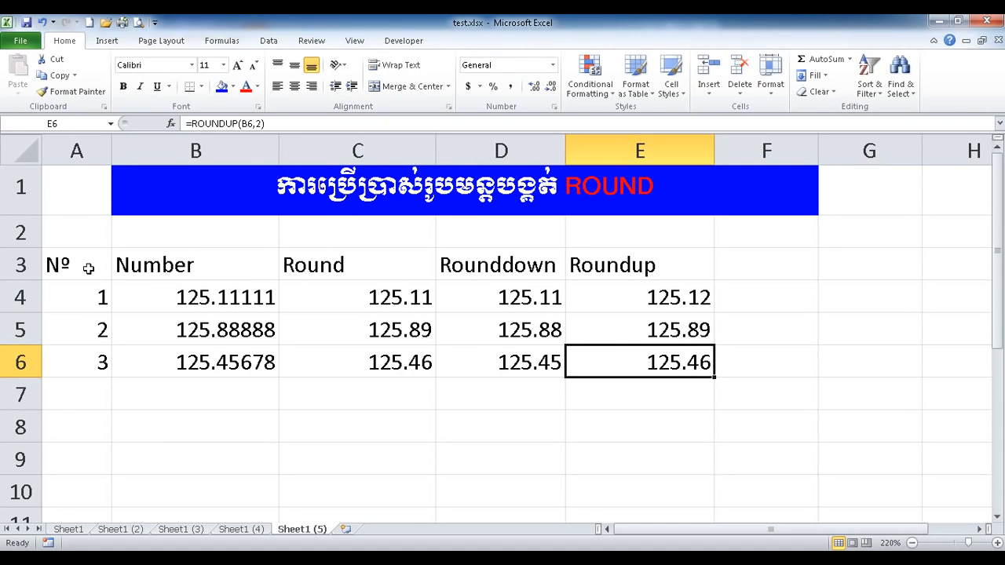
{"action": "left_click", "coordinate": [22, 265]}
{"action": "right_click", "coordinate": [60, 267]}
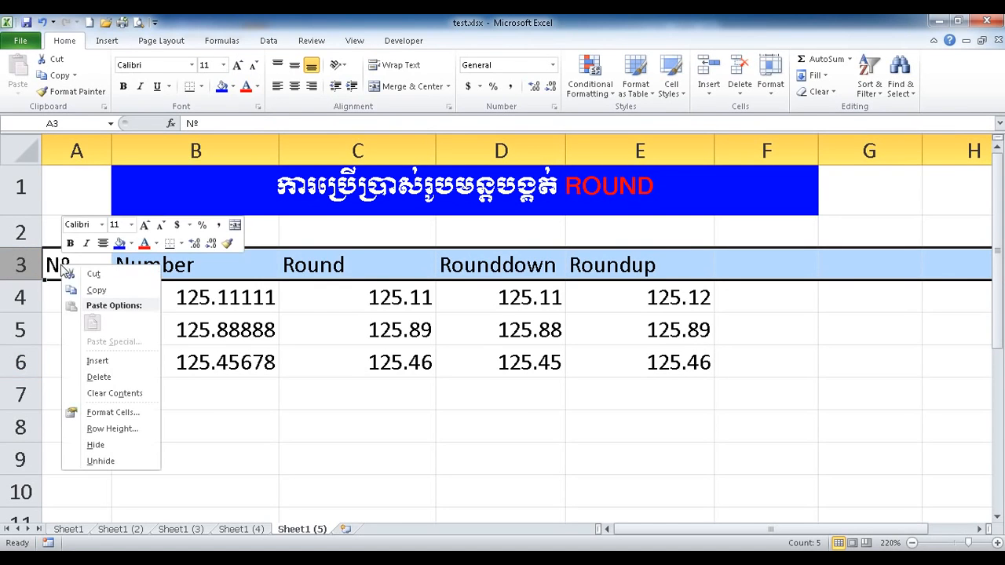
{"action": "left_click", "coordinate": [96, 360]}
Type the Khmer labels បង្គត់ប្រែប្រួល, ថេរ and កើន above Round, Rounddown and Roundup.
{"action": "left_click", "coordinate": [239, 265]}
{"action": "left_click", "coordinate": [383, 275]}
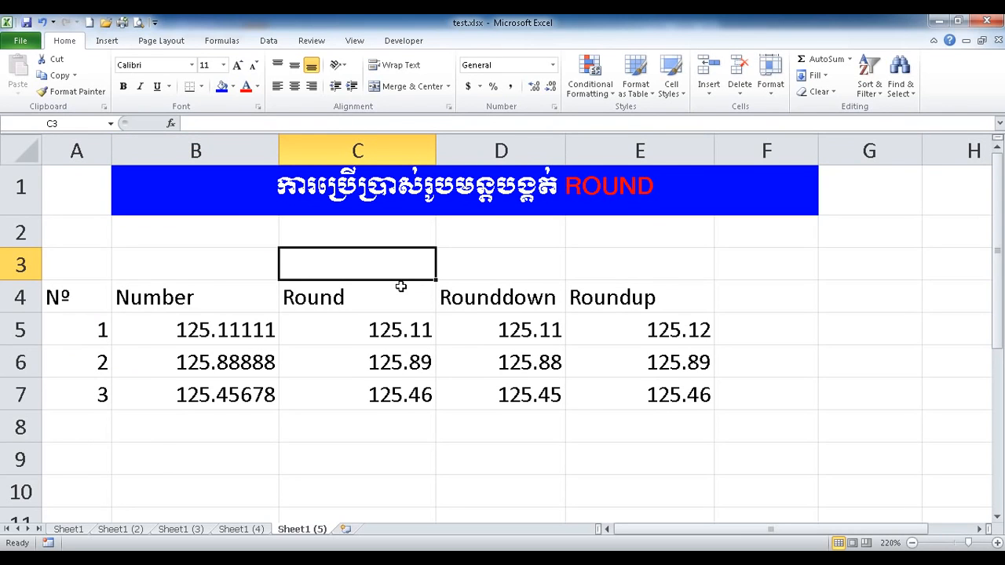
{"action": "type", "text": "បង"}
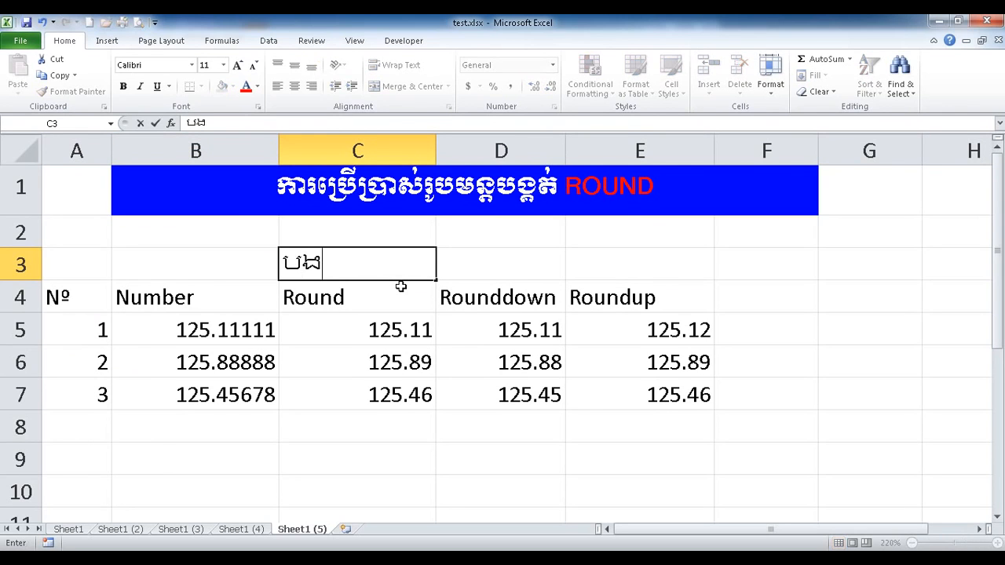
{"action": "type", "text": "្គត់ប្រែប្រួល"}
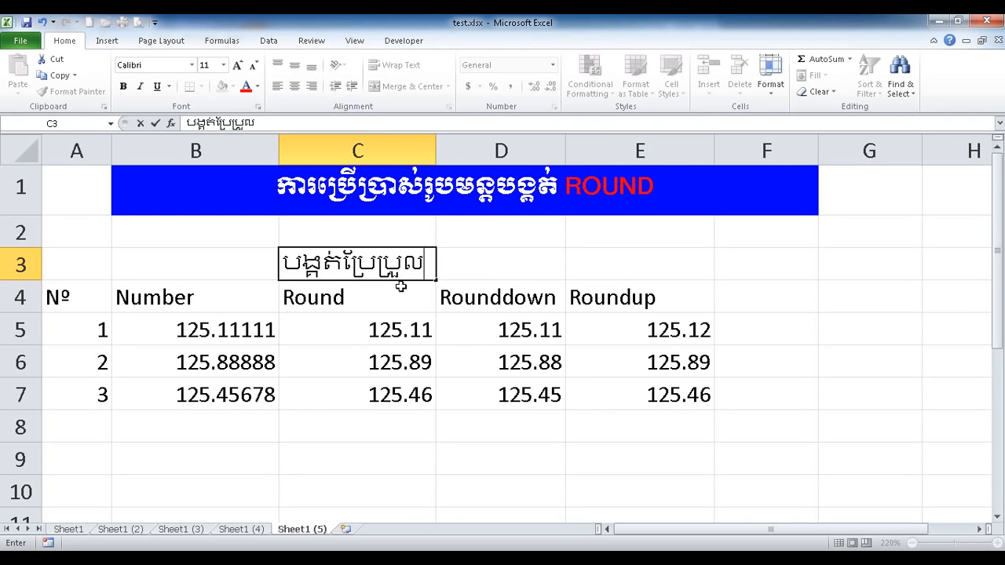
{"action": "key", "text": "Tab"}
{"action": "type", "text": "ថេរ"}
{"action": "key", "text": "Tab"}
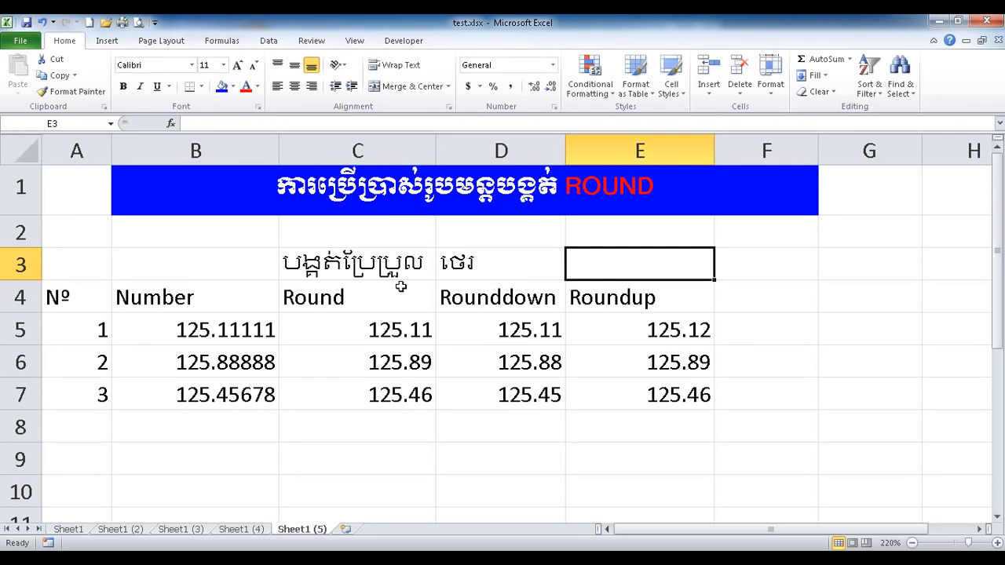
{"action": "type", "text": "កើន"}
{"action": "left_click", "coordinate": [400, 288]}
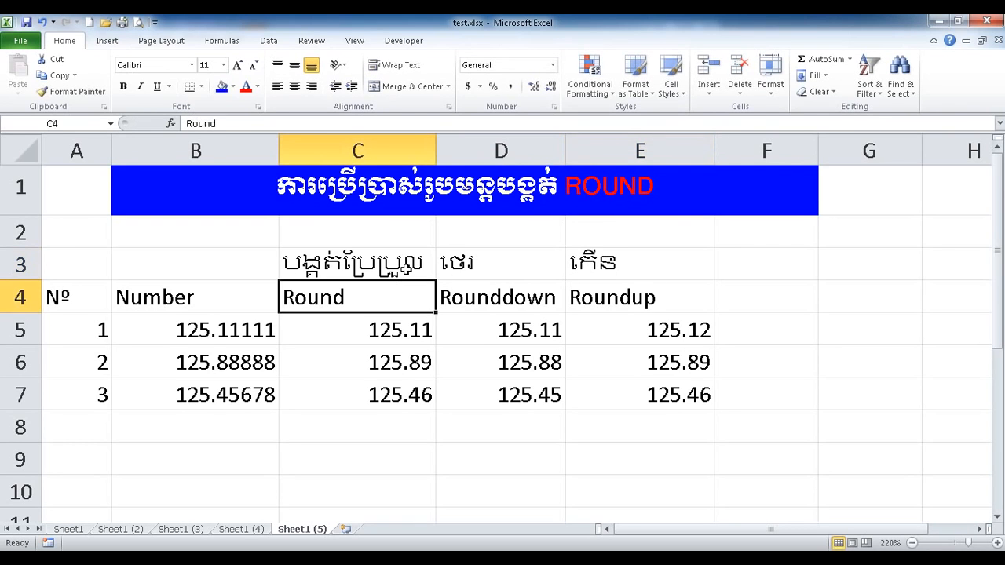
{"action": "left_click_drag", "start_coordinate": [357, 264], "coordinate": [605, 267]}
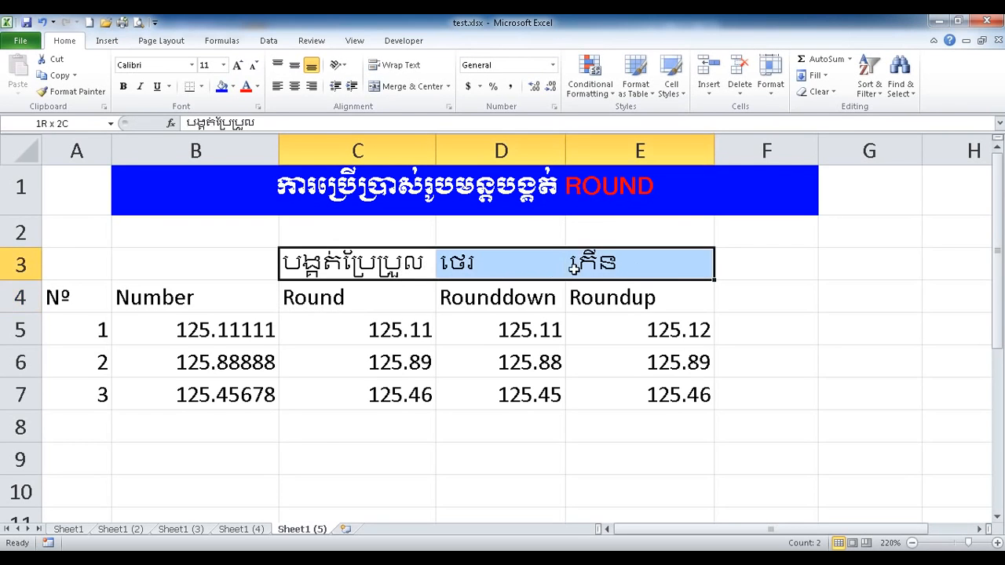
Format the C3:E3 labels in Khmer OS Battambang, centred, with red font colour.
{"action": "left_click", "coordinate": [192, 65]}
{"action": "left_click_drag", "start_coordinate": [317, 93], "coordinate": [324, 244]}
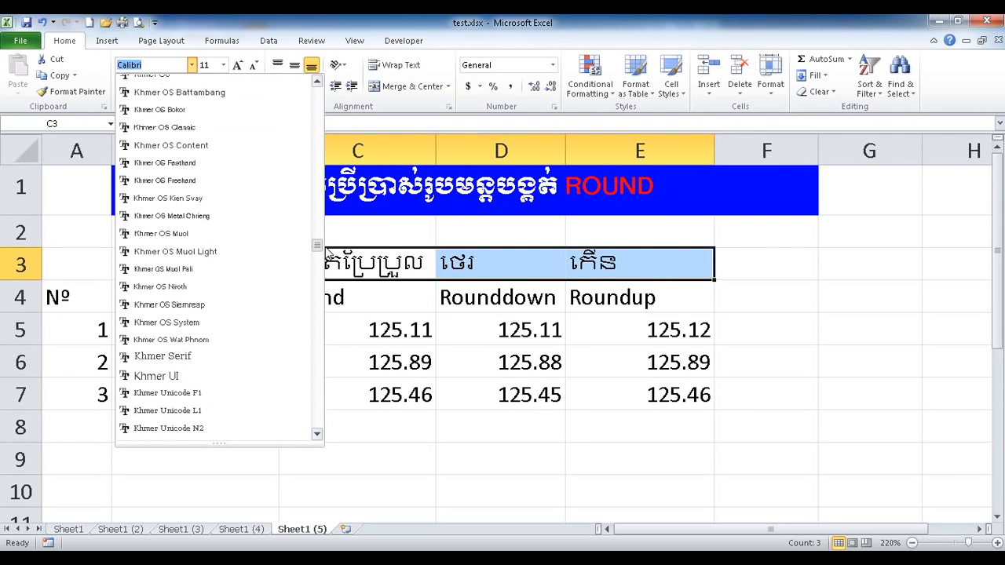
{"action": "left_click", "coordinate": [245, 97]}
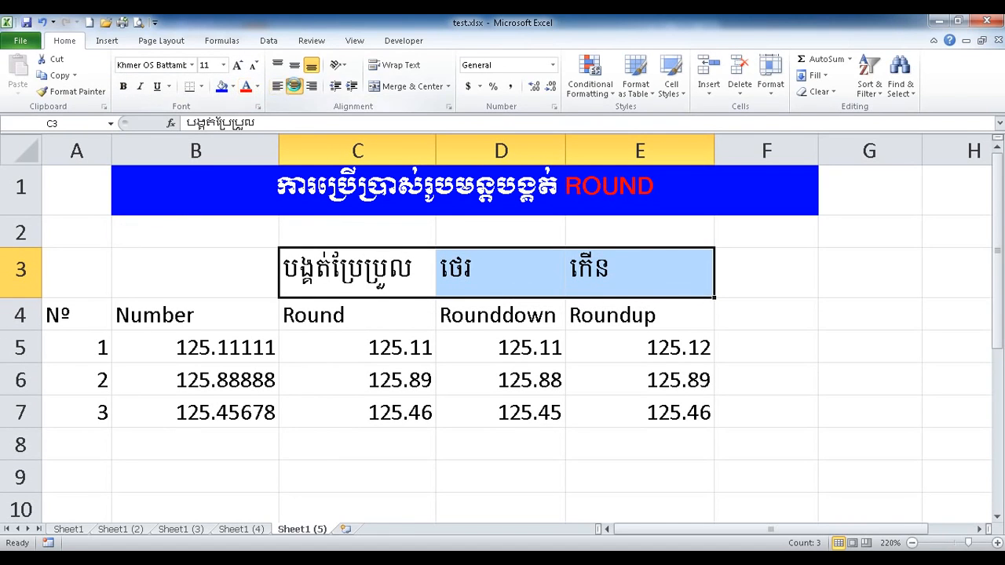
{"action": "left_click", "coordinate": [294, 86]}
{"action": "left_click", "coordinate": [246, 87]}
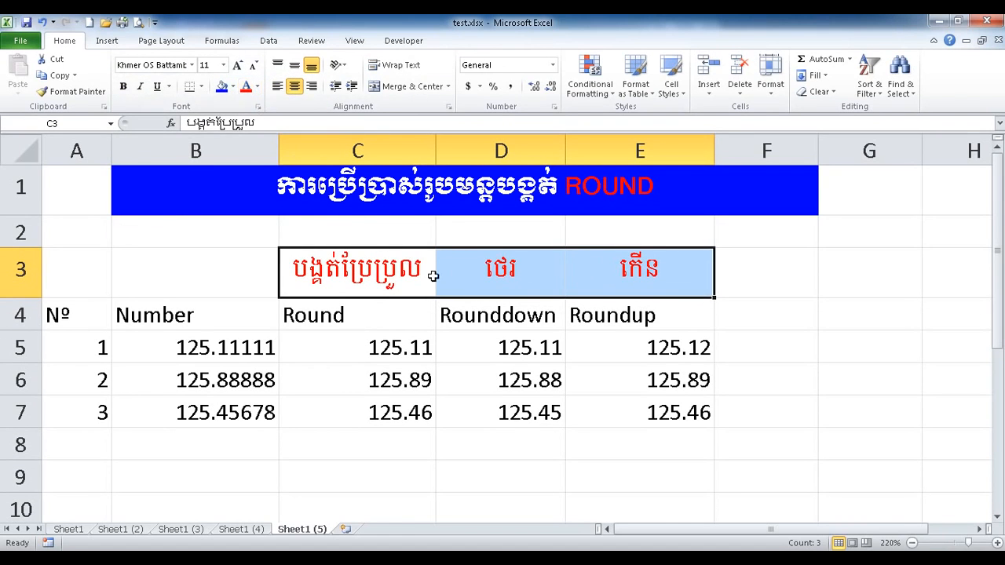
{"action": "left_click", "coordinate": [485, 419]}
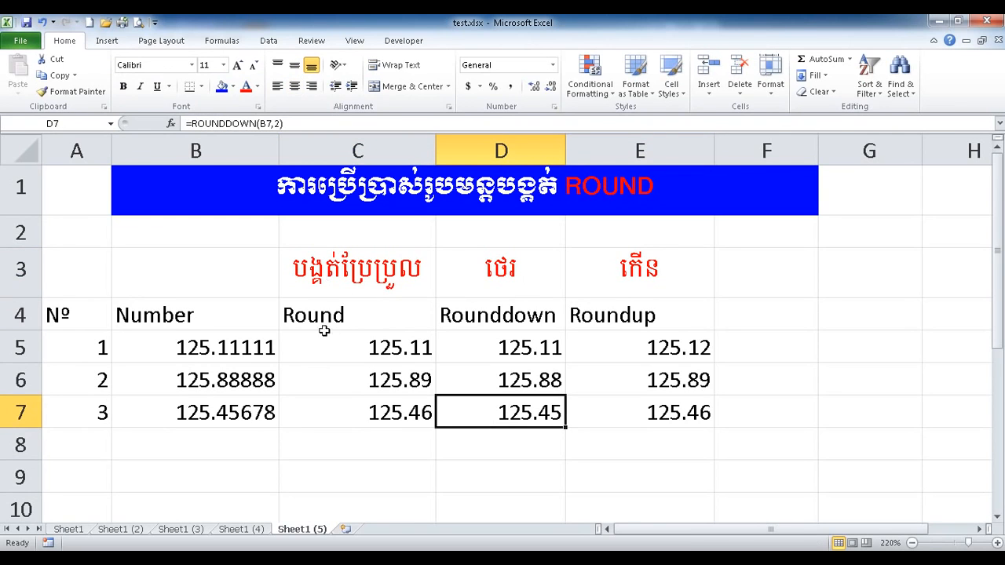
{"action": "left_click_drag", "start_coordinate": [322, 317], "coordinate": [340, 402]}
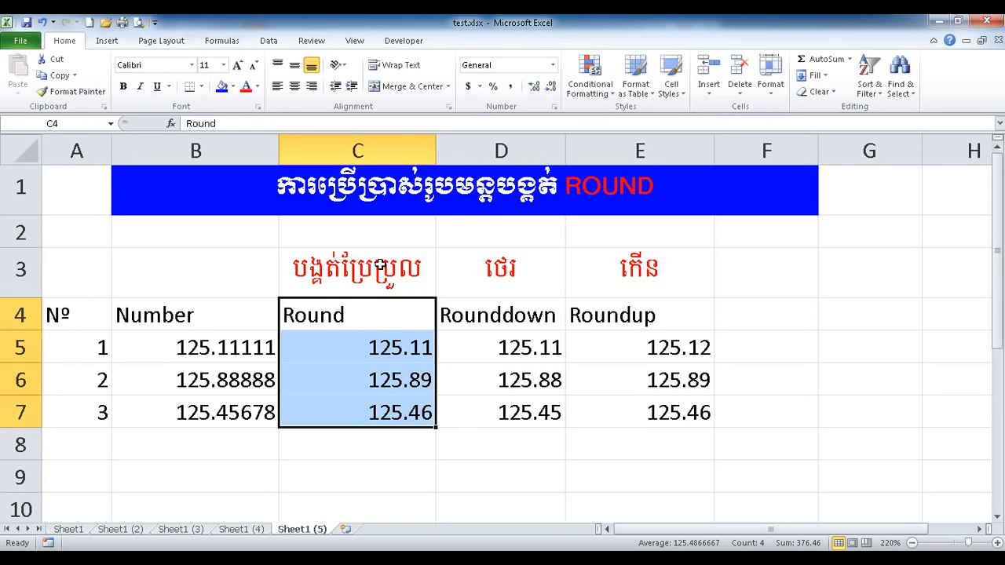
{"action": "left_click", "coordinate": [324, 318]}
{"action": "left_click_drag", "start_coordinate": [324, 318], "coordinate": [336, 400]}
{"action": "left_click", "coordinate": [383, 347]}
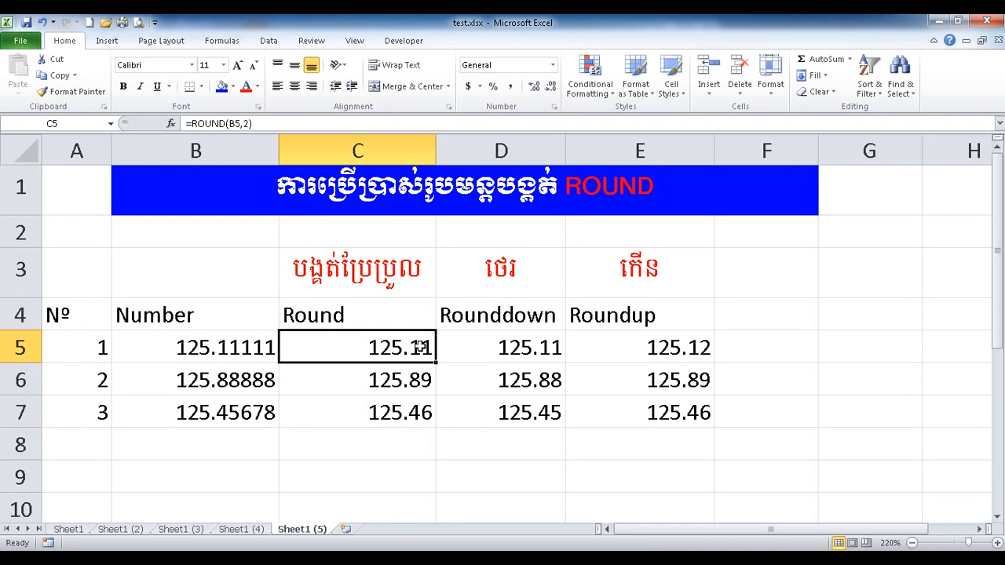
{"action": "left_click", "coordinate": [217, 388]}
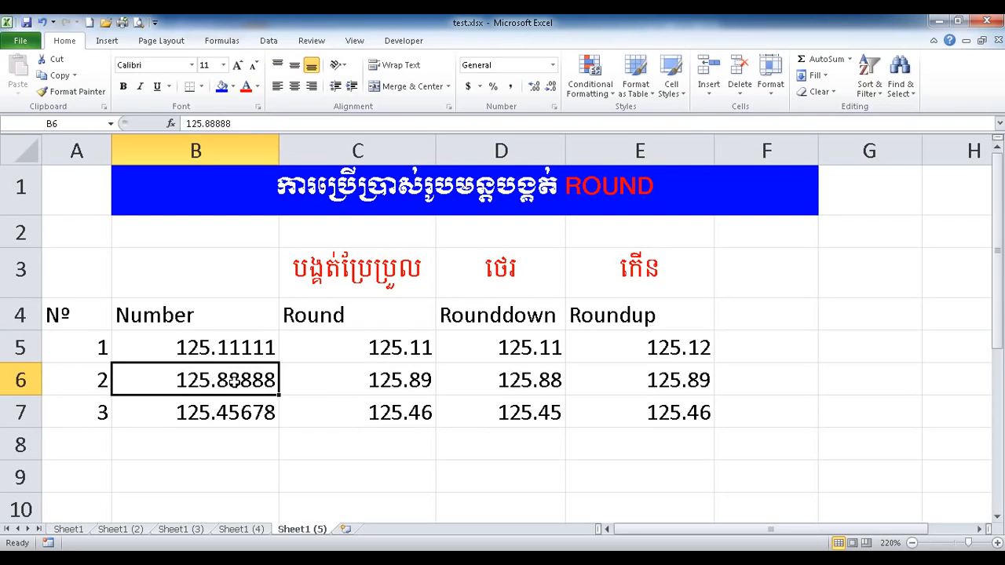
{"action": "left_click", "coordinate": [360, 385]}
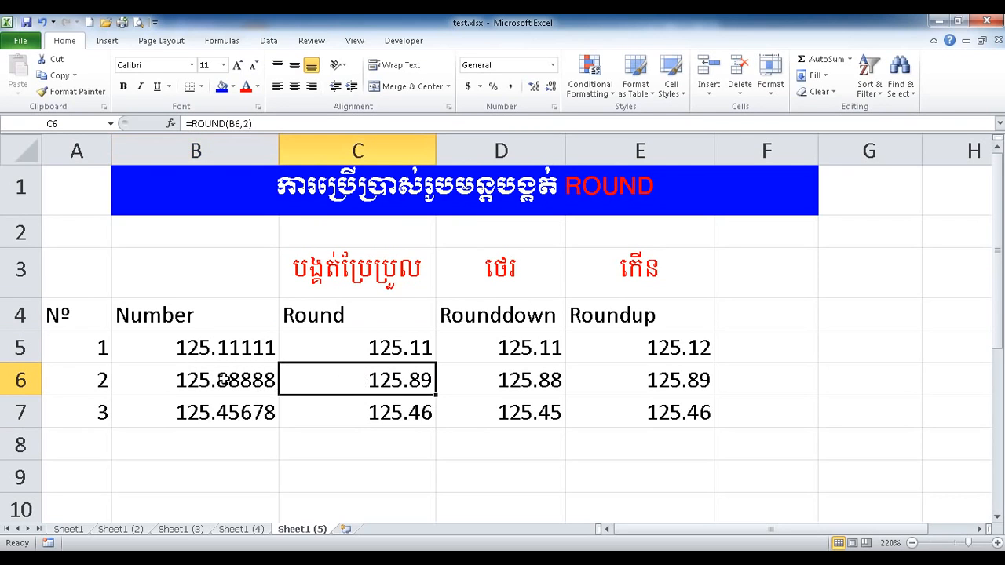
{"action": "left_click", "coordinate": [220, 354]}
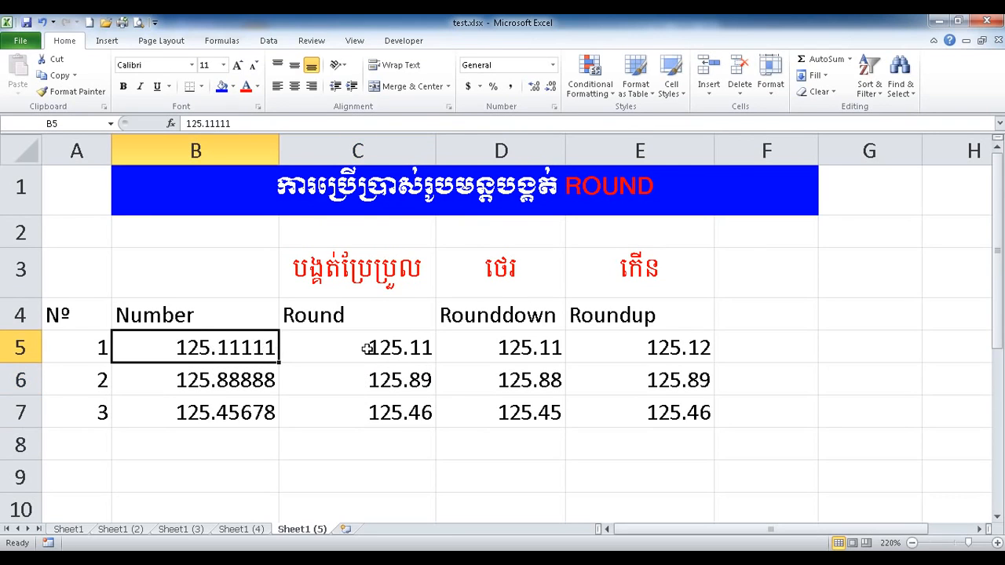
{"action": "left_click", "coordinate": [198, 386]}
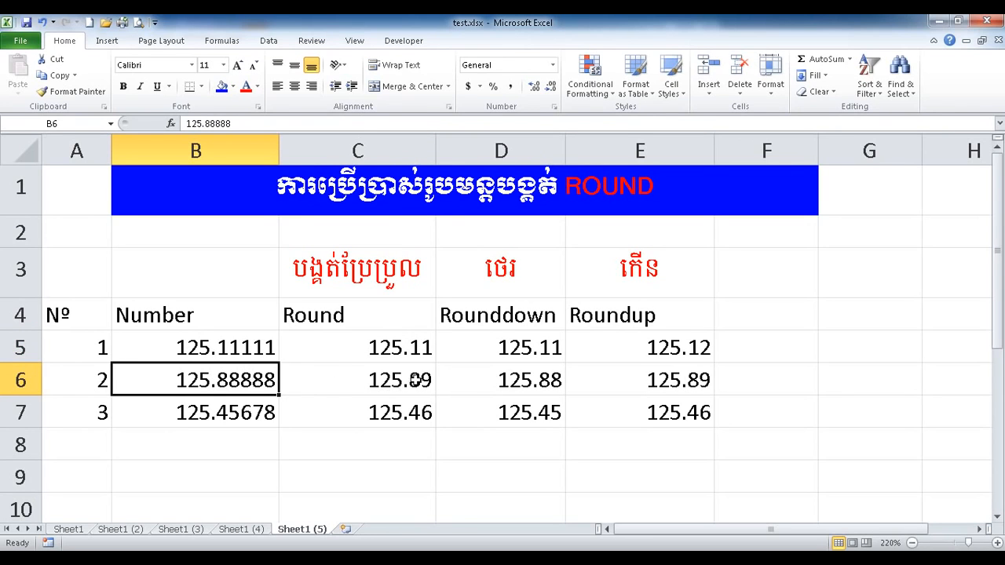
{"action": "left_click", "coordinate": [198, 410]}
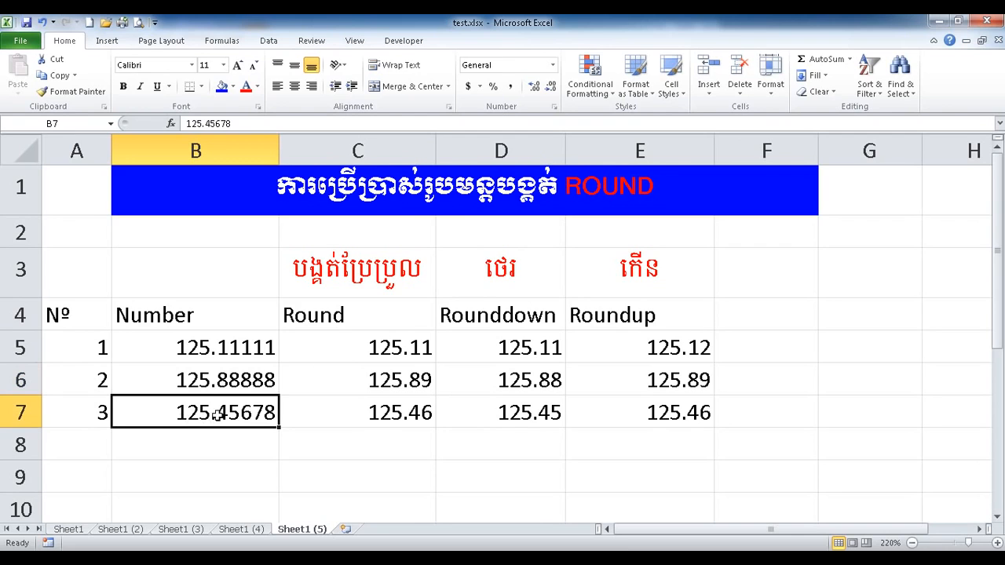
{"action": "left_click", "coordinate": [364, 411]}
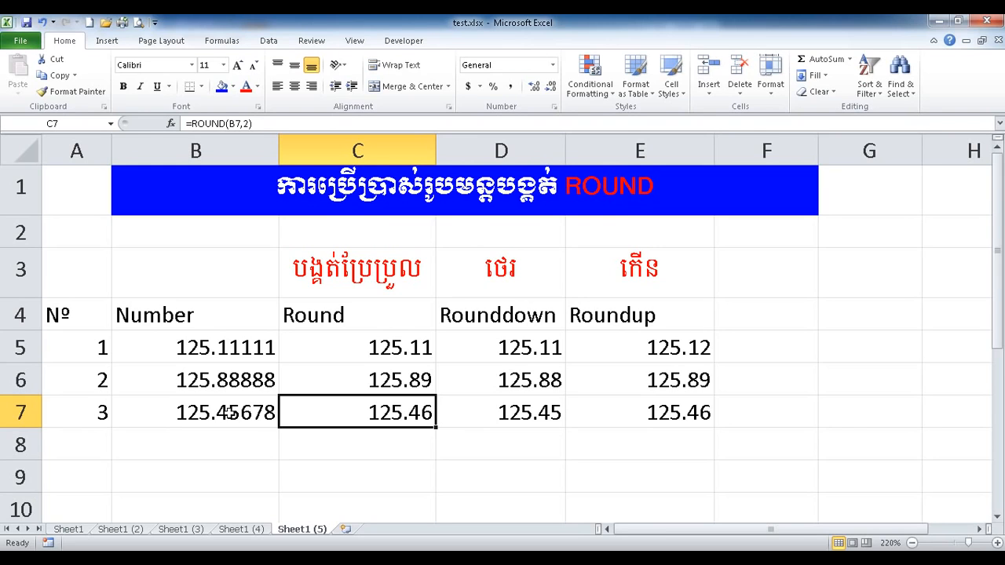
{"action": "left_click_drag", "start_coordinate": [312, 354], "coordinate": [314, 402]}
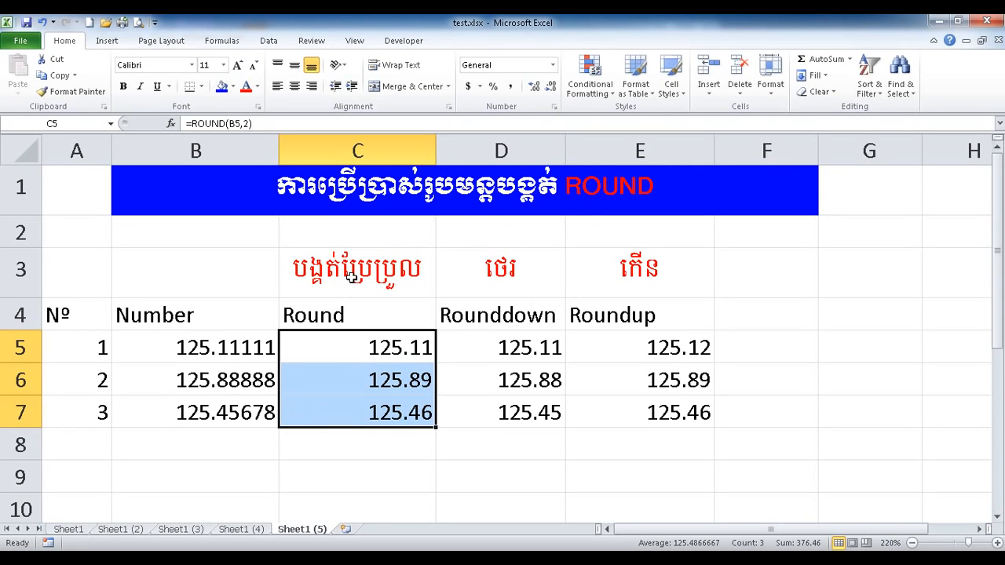
{"action": "left_click_drag", "start_coordinate": [352, 276], "coordinate": [356, 370]}
{"action": "left_click_drag", "start_coordinate": [356, 413], "coordinate": [356, 413]}
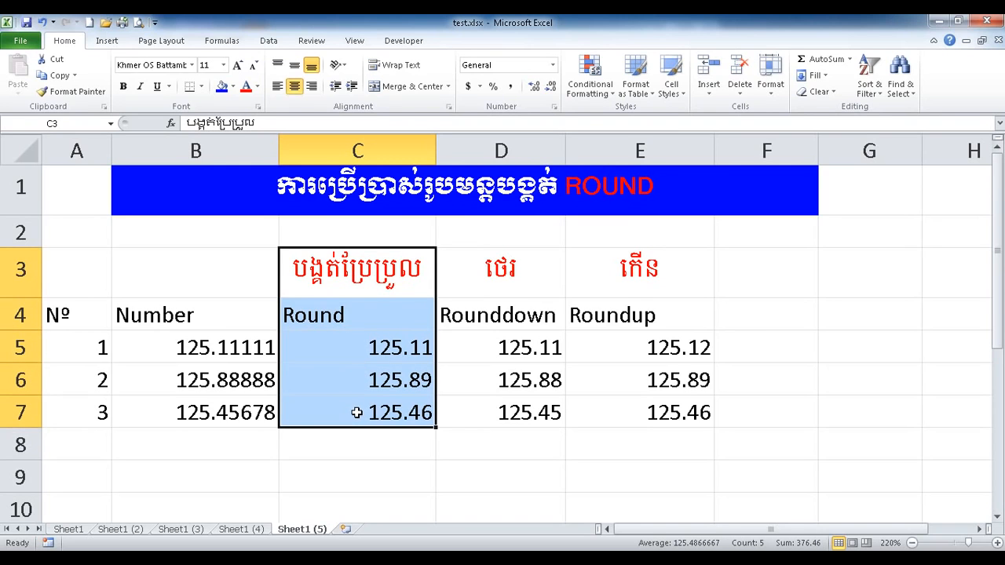
{"action": "left_click_drag", "start_coordinate": [469, 313], "coordinate": [474, 408]}
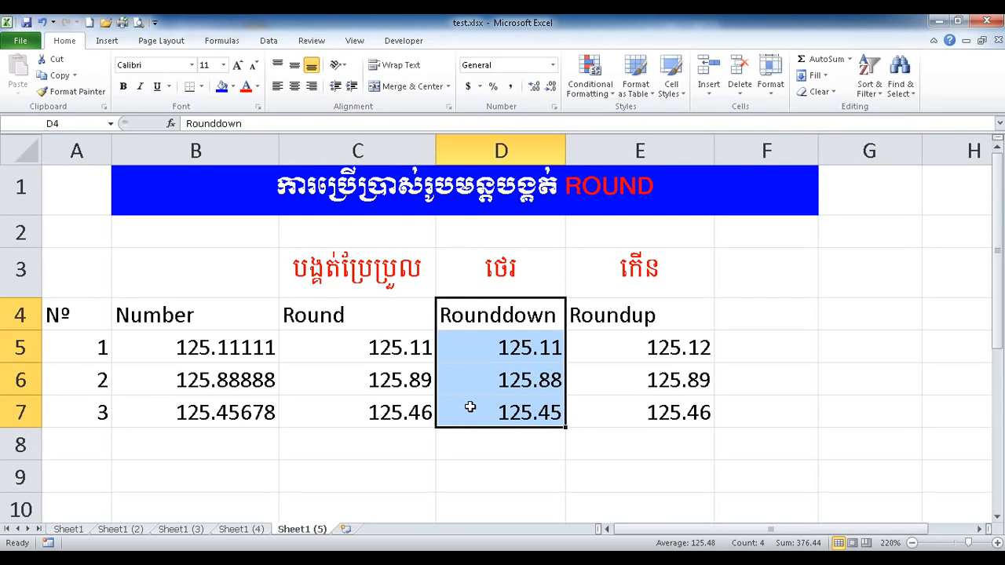
Widen column D and re-confirm the D5 ROUNDDOWN formula, reviewing the Rounddown column D3:D7.
{"action": "left_click", "coordinate": [490, 270]}
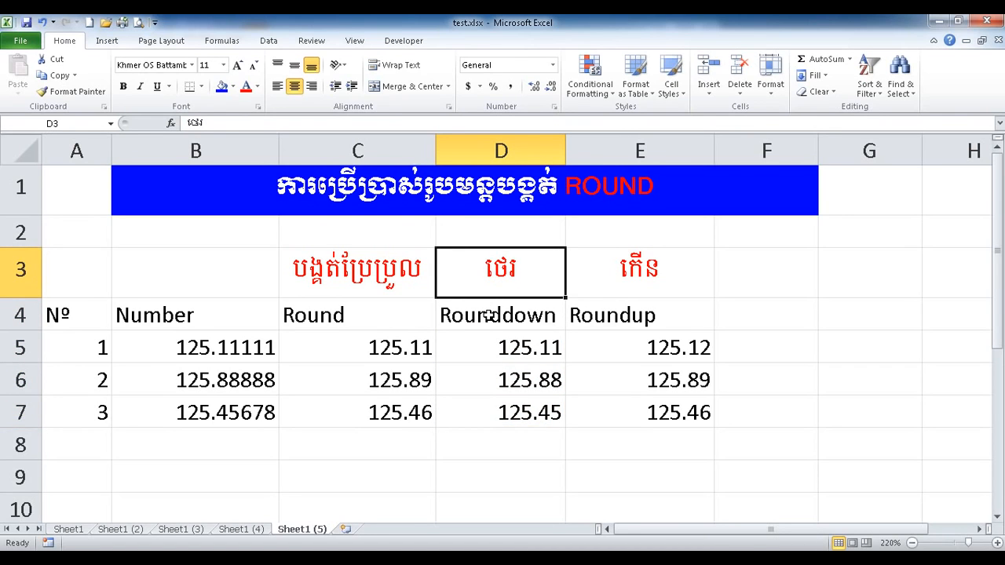
{"action": "left_click_drag", "start_coordinate": [490, 315], "coordinate": [482, 408]}
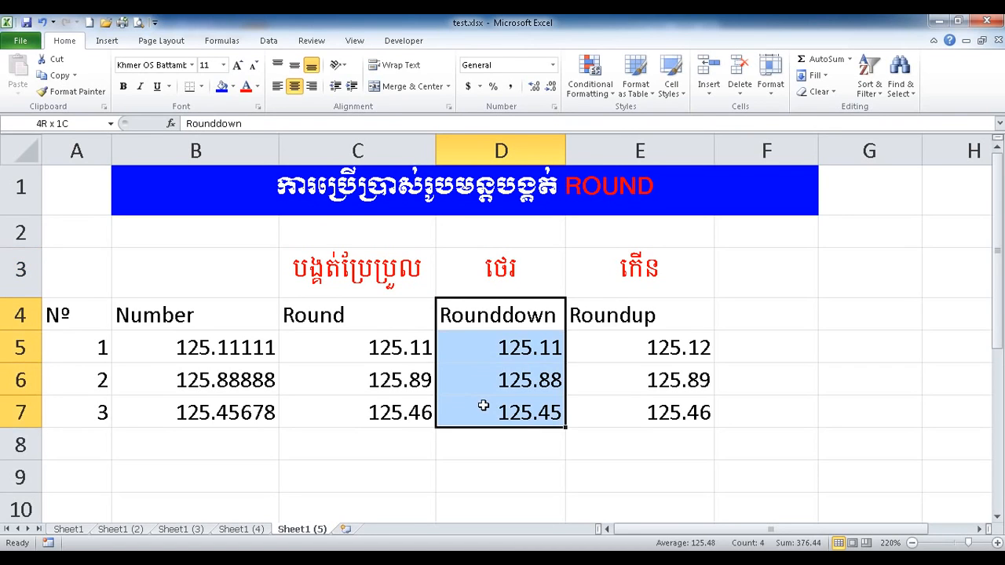
{"action": "left_click", "coordinate": [481, 350]}
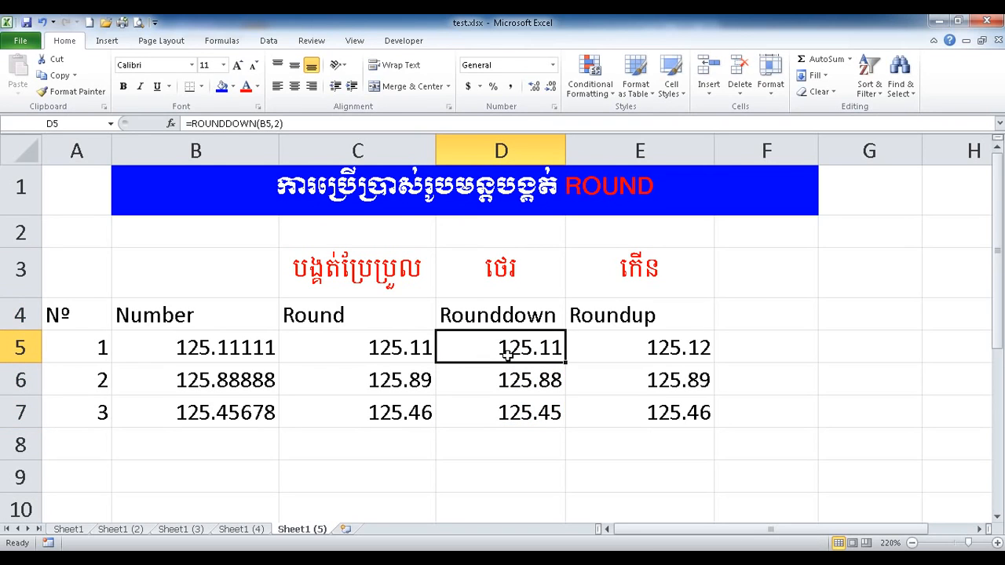
{"action": "left_click_drag", "start_coordinate": [566, 150], "coordinate": [583, 151]}
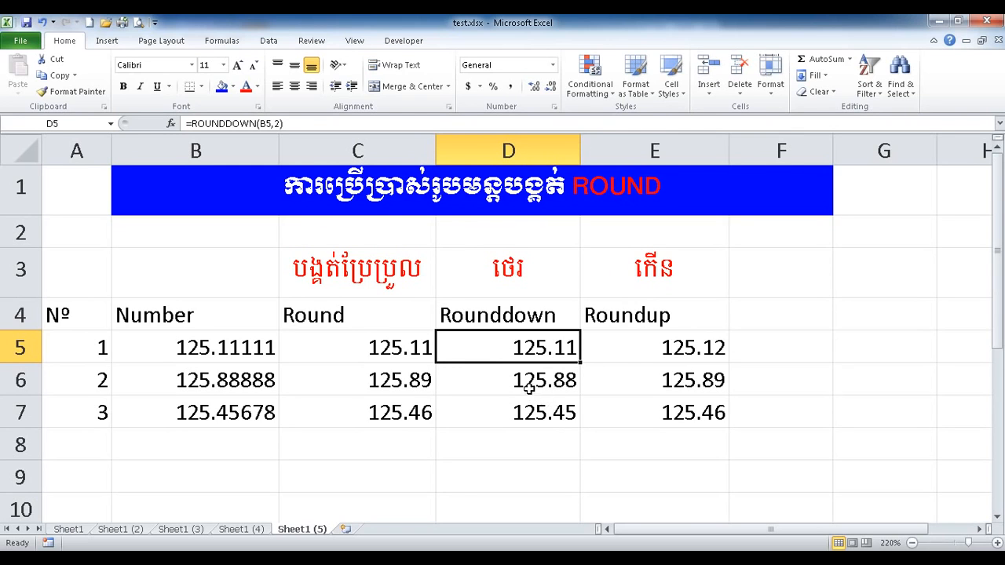
{"action": "double_click", "coordinate": [542, 347]}
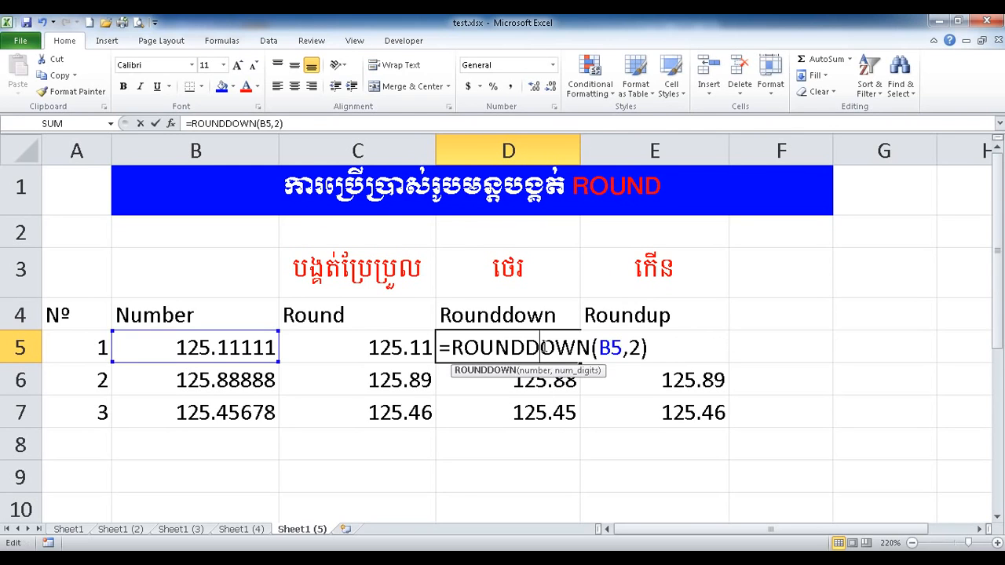
{"action": "left_click", "coordinate": [654, 348]}
{"action": "key", "text": "Return"}
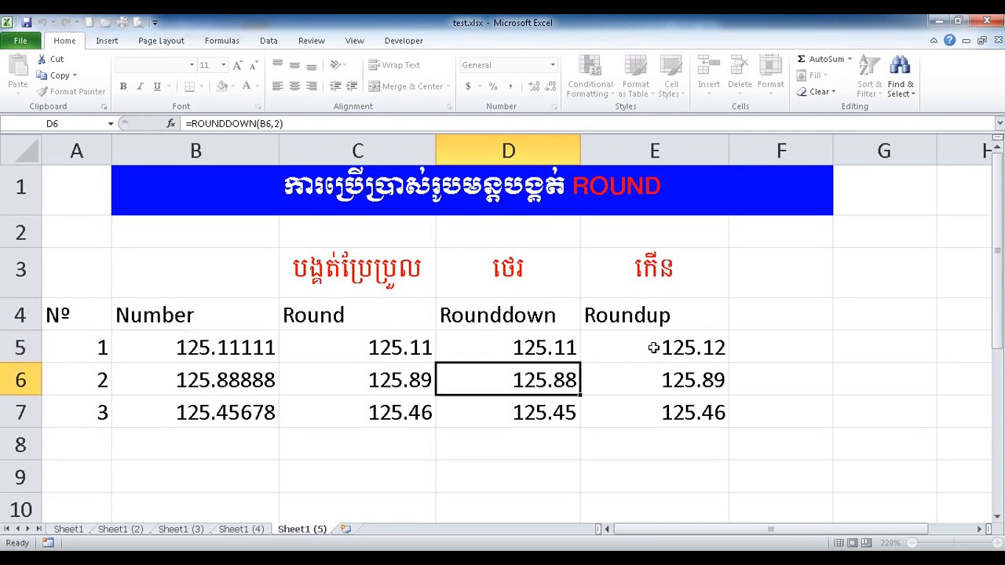
{"action": "left_click_drag", "start_coordinate": [531, 346], "coordinate": [536, 411]}
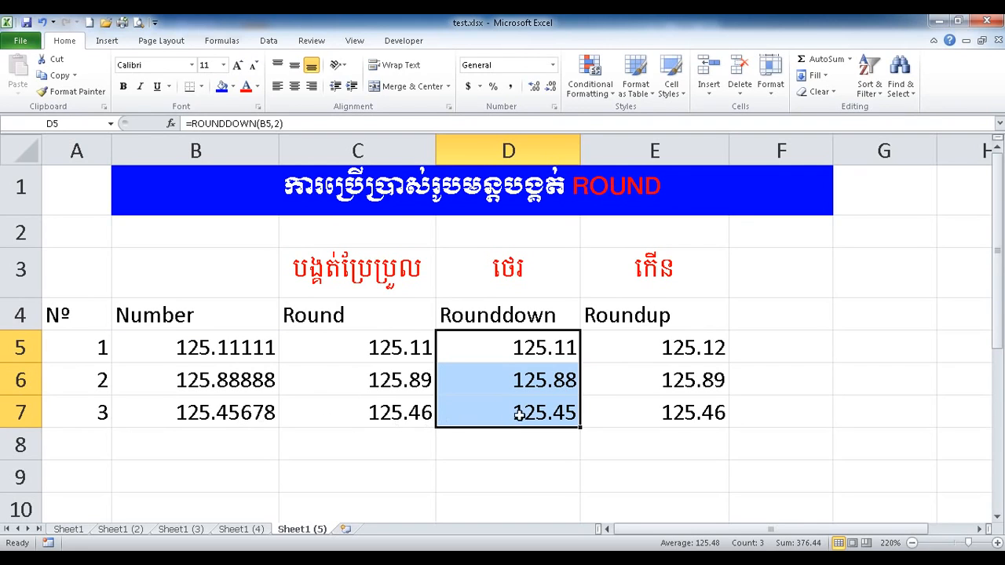
{"action": "left_click_drag", "start_coordinate": [523, 275], "coordinate": [522, 410]}
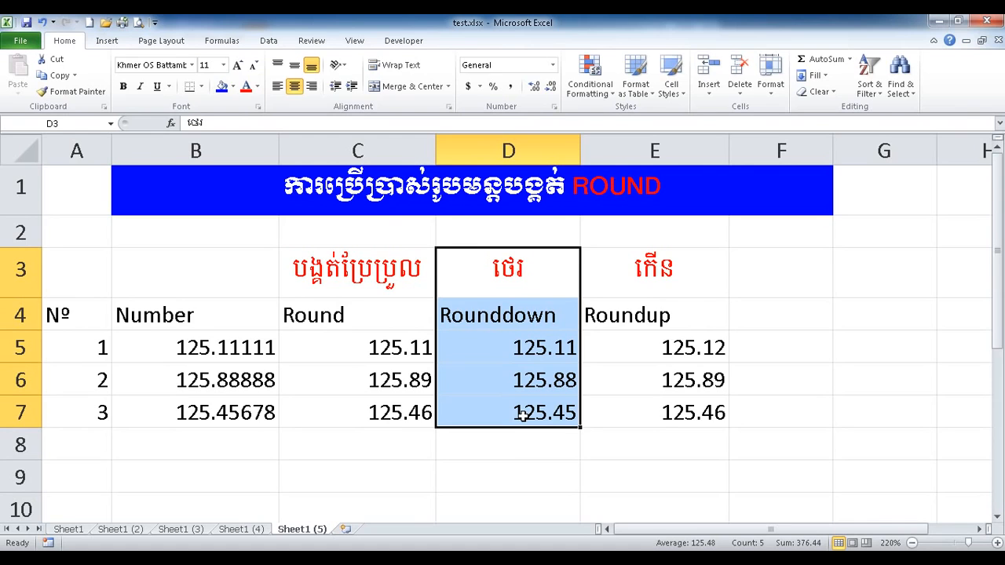
Center the Roundup heading in E4 above its E5:E7 results.
{"action": "left_click", "coordinate": [632, 388]}
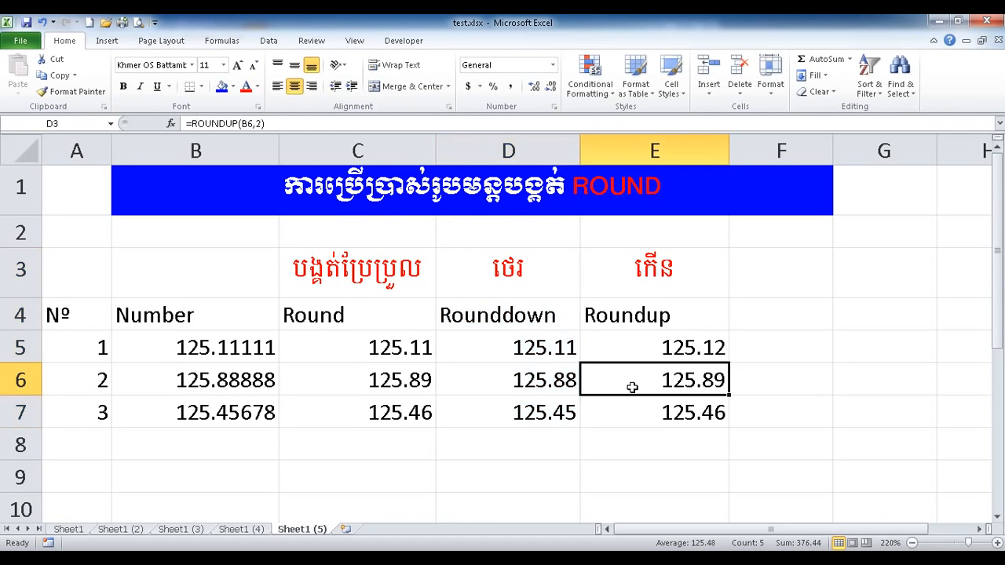
{"action": "left_click_drag", "start_coordinate": [653, 351], "coordinate": [654, 407]}
{"action": "left_click", "coordinate": [640, 317]}
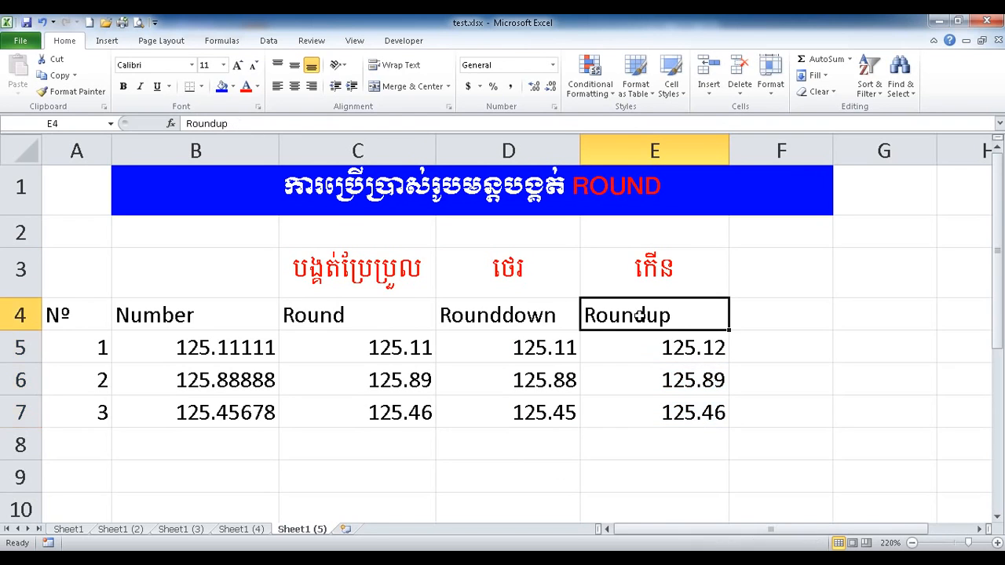
{"action": "left_click", "coordinate": [296, 88]}
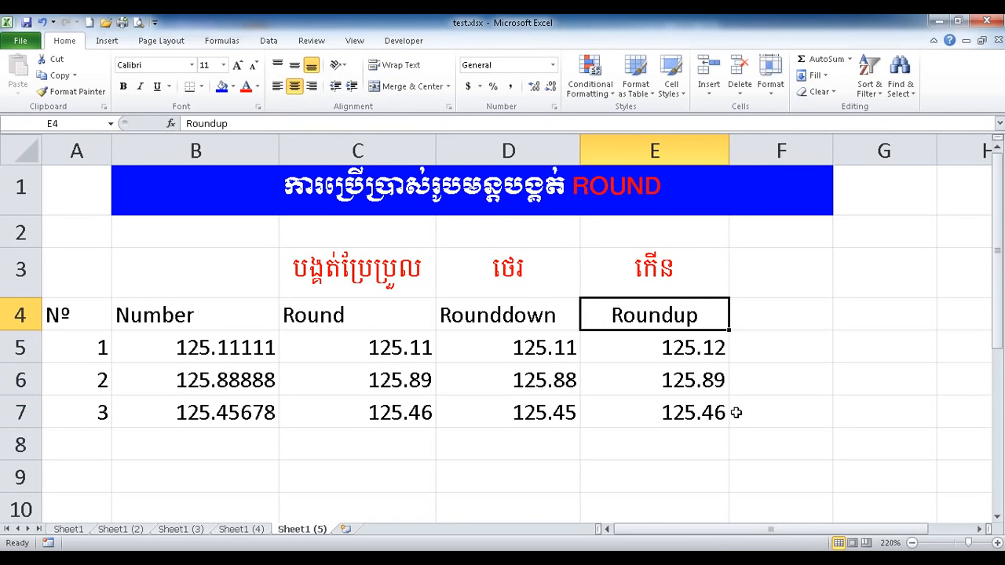
{"action": "left_click_drag", "start_coordinate": [680, 350], "coordinate": [687, 406]}
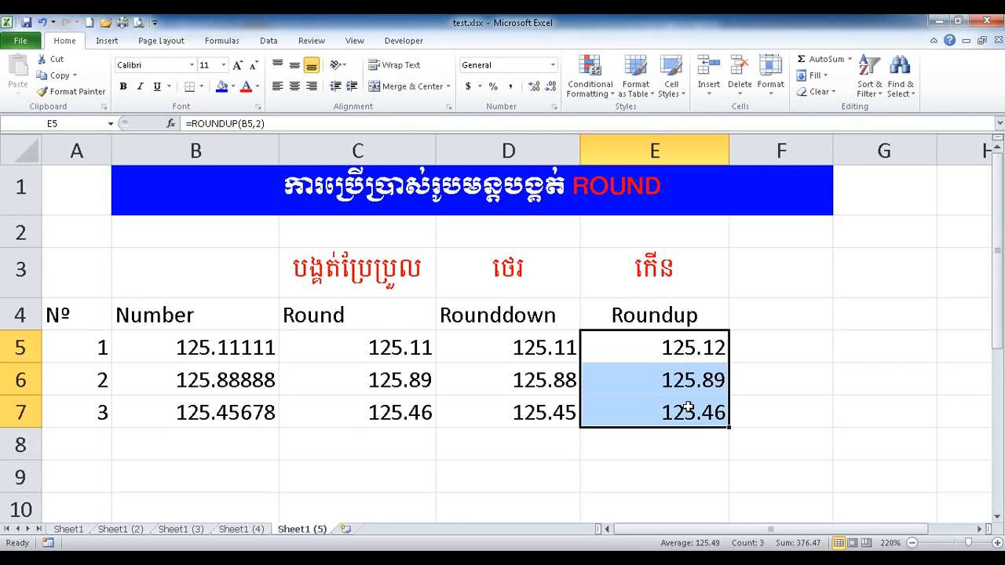
{"action": "left_click_drag", "start_coordinate": [666, 275], "coordinate": [673, 408]}
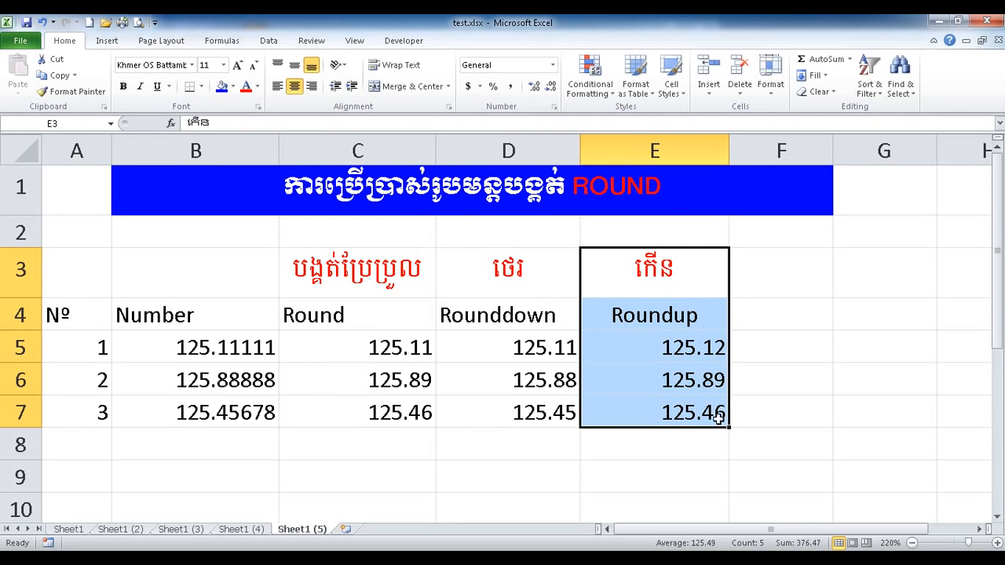
Compare the original values in B5:B7 with the ROUNDUP results, then select the C3:E7 results block.
{"action": "left_click", "coordinate": [189, 357]}
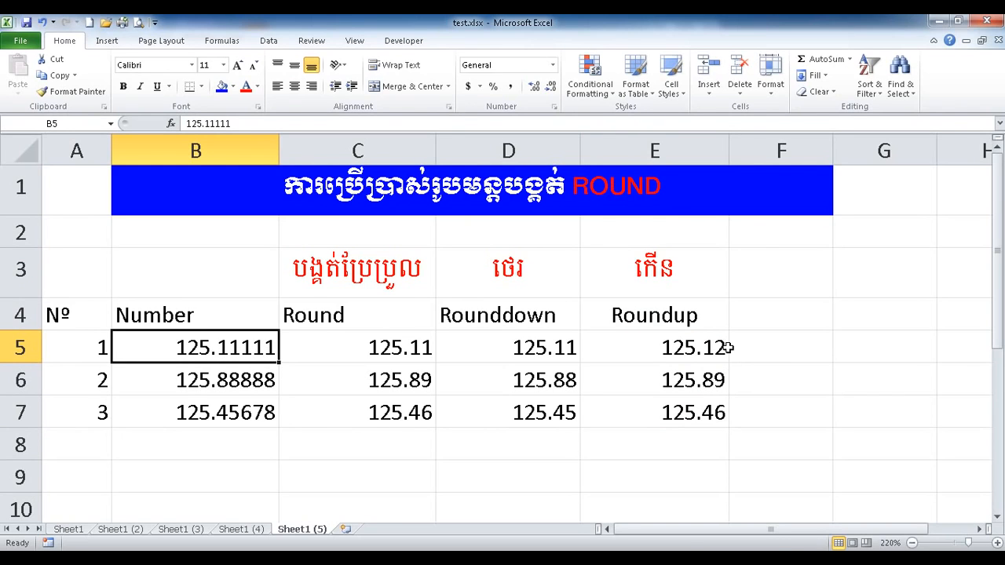
{"action": "left_click", "coordinate": [242, 385]}
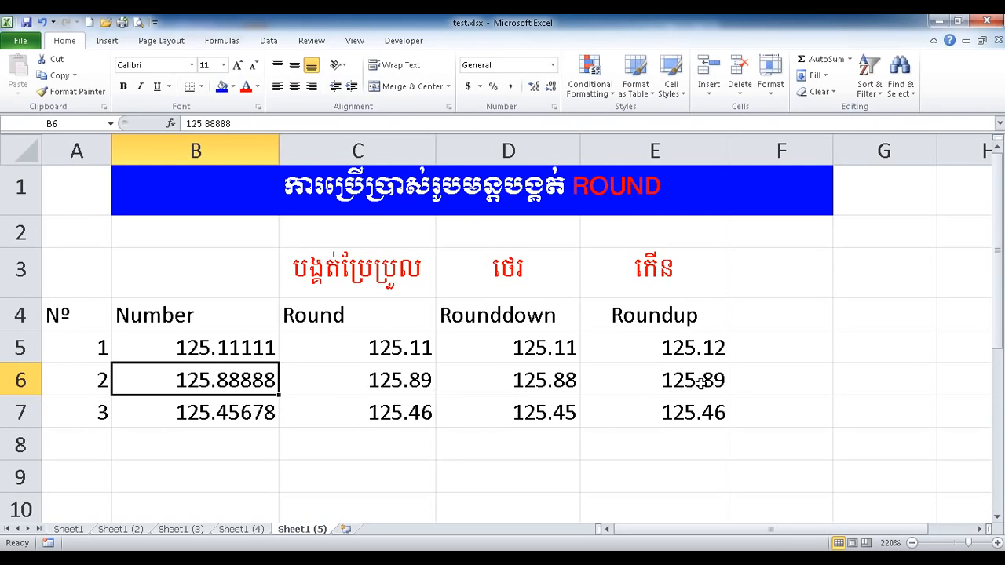
{"action": "left_click", "coordinate": [249, 415]}
{"action": "left_click", "coordinate": [688, 416]}
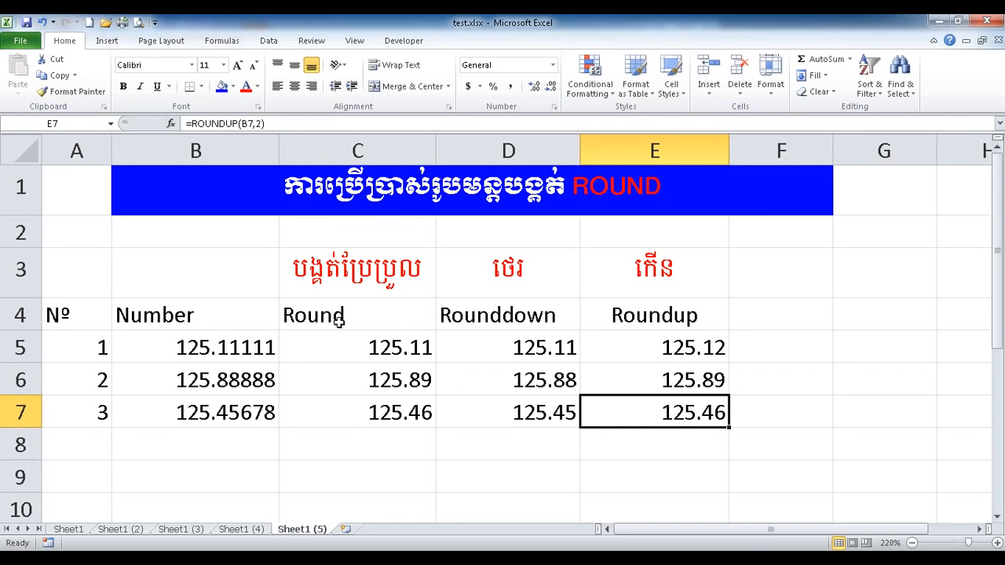
{"action": "left_click", "coordinate": [357, 292]}
{"action": "left_click_drag", "start_coordinate": [357, 292], "coordinate": [628, 406]}
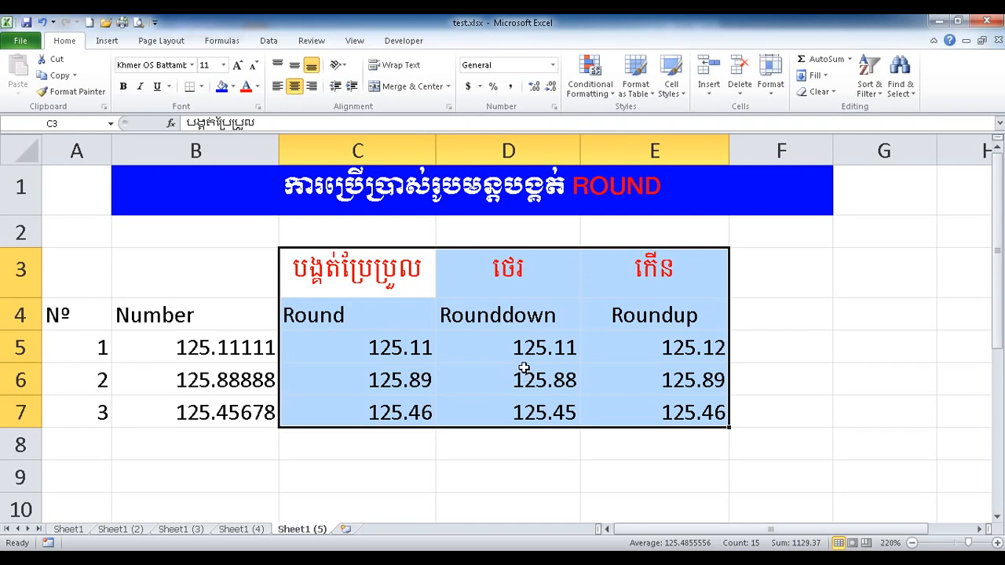
Enter ១៥៤៥.១០០ (1545.1) in Khmer digits into cell B9 below the table.
{"action": "scroll", "coordinate": [523, 368], "scroll_direction": "down", "scroll_amount": 1}
{"action": "left_click", "coordinate": [338, 369]}
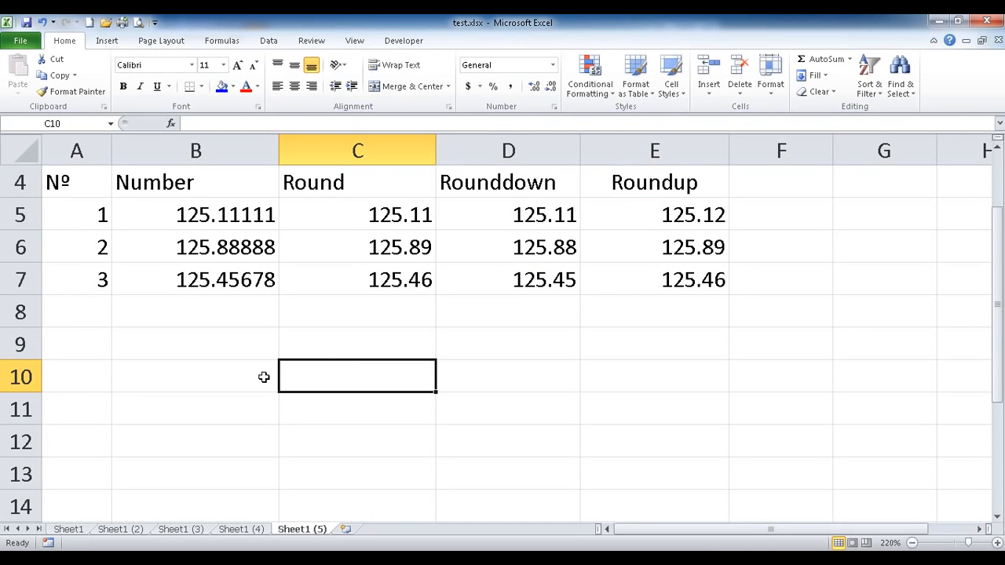
{"action": "left_click", "coordinate": [228, 347]}
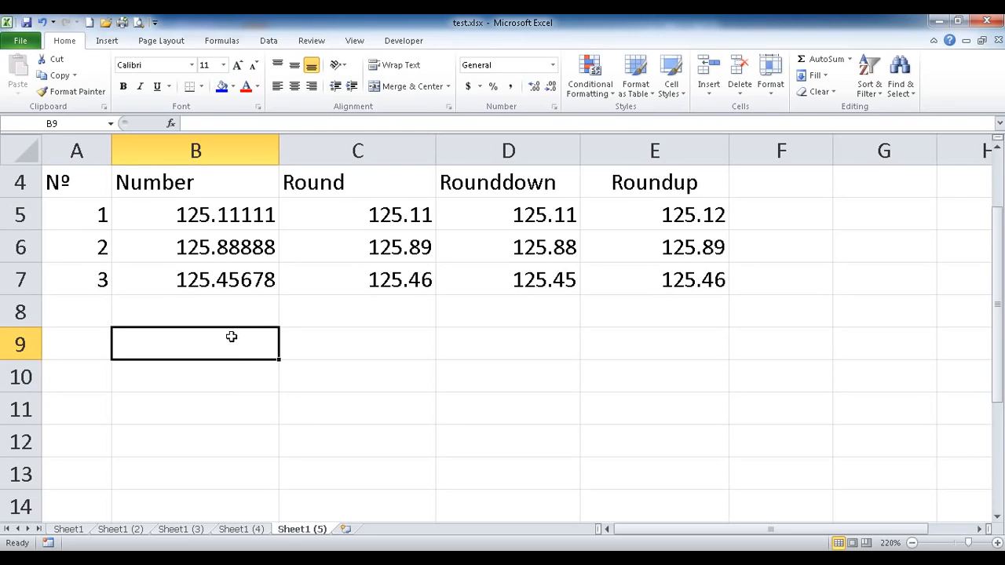
{"action": "left_click_drag", "start_coordinate": [231, 337], "coordinate": [233, 447]}
{"action": "left_click", "coordinate": [235, 345]}
{"action": "type", "text": "១៥"}
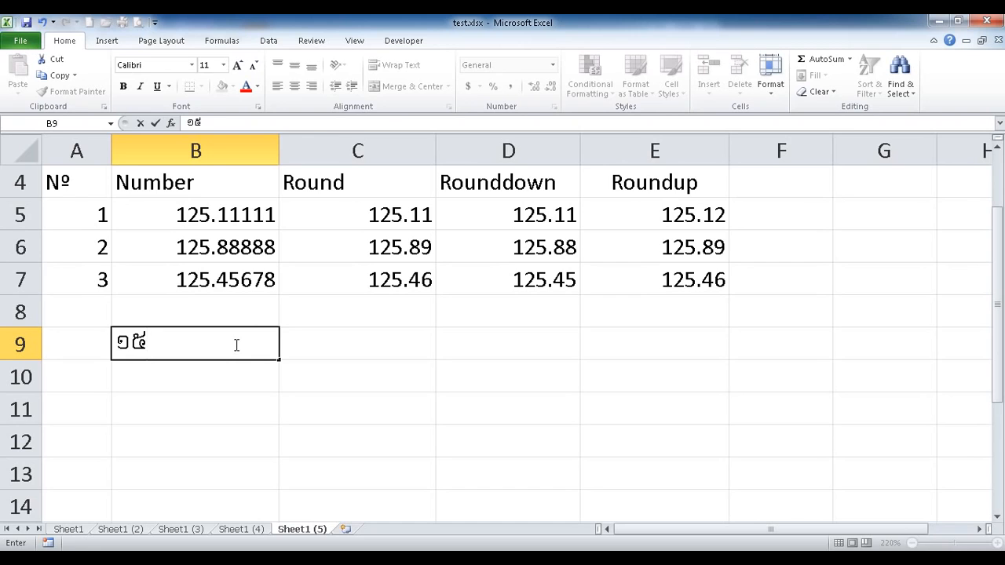
{"action": "type", "text": "៤៥"}
{"action": "type", "text": ".១០០"}
{"action": "key", "text": "Return"}
{"action": "left_click", "coordinate": [234, 344]}
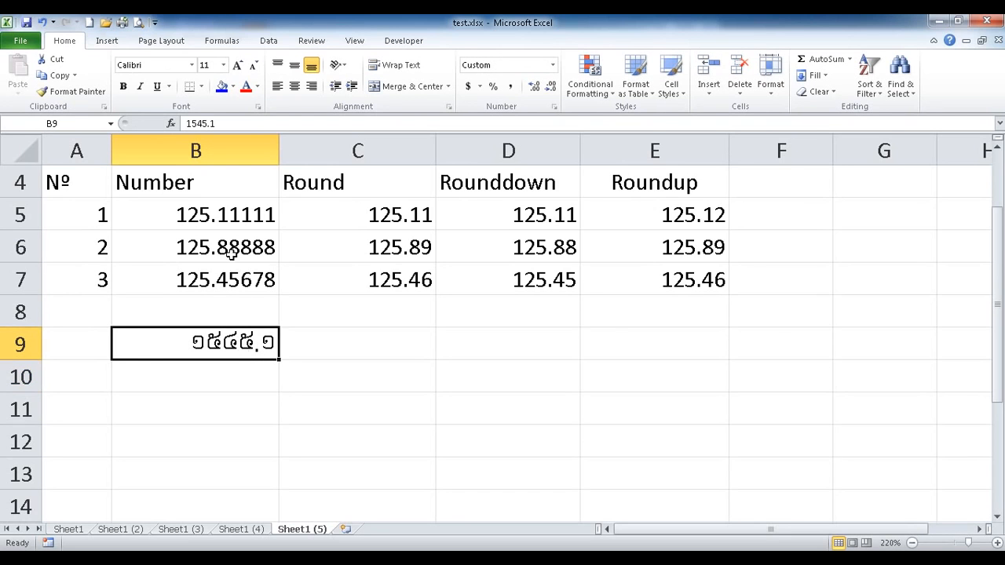
{"action": "left_click_drag", "start_coordinate": [207, 346], "coordinate": [641, 438]}
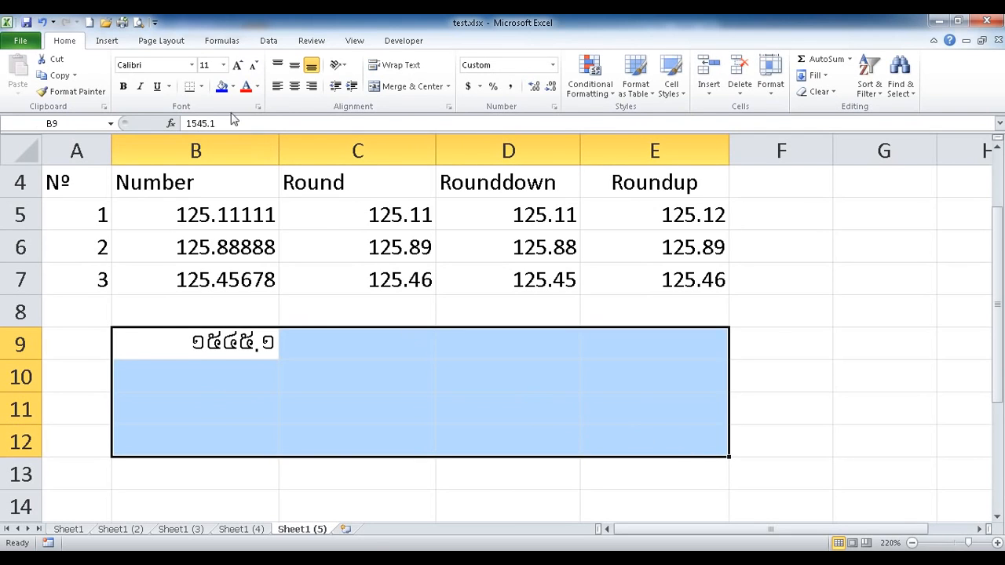
Apply the Khmer OS Battambang font to the selected block.
{"action": "left_click", "coordinate": [191, 66]}
{"action": "left_click_drag", "start_coordinate": [319, 94], "coordinate": [320, 243]}
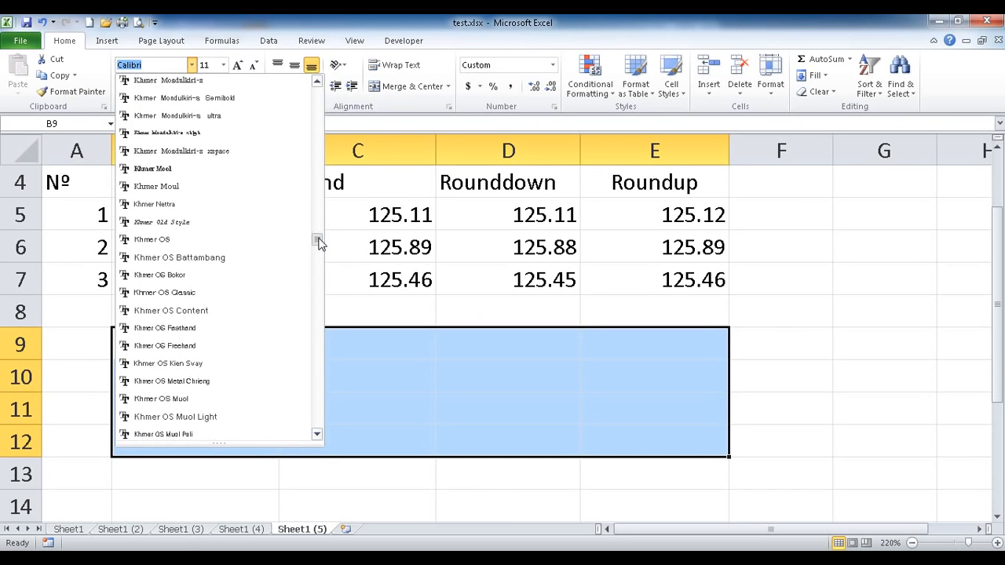
{"action": "left_click", "coordinate": [263, 256]}
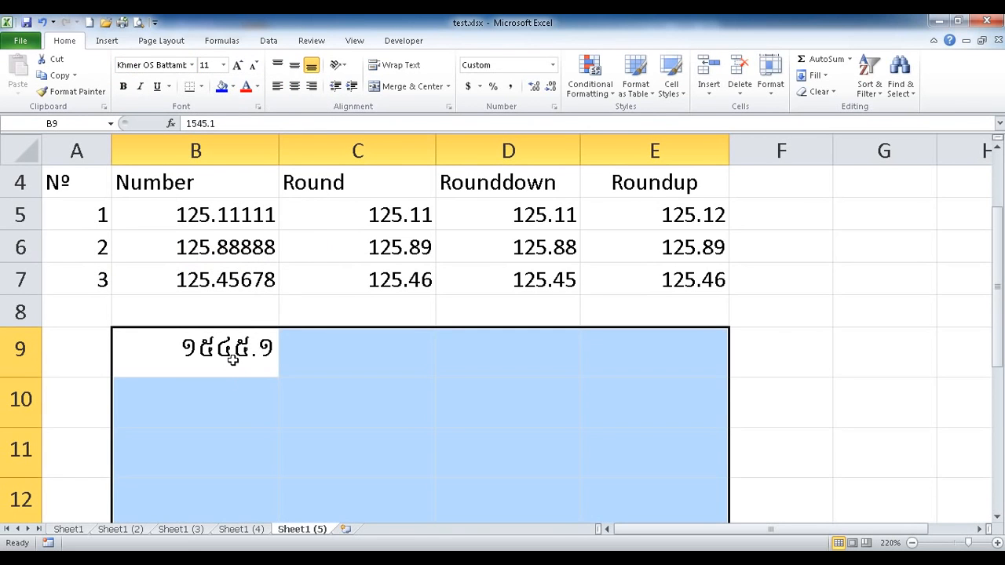
Remove the .1 decimal from B9 so it holds 1545.
{"action": "left_click", "coordinate": [233, 359]}
{"action": "double_click", "coordinate": [261, 359]}
{"action": "left_click_drag", "start_coordinate": [258, 356], "coordinate": [286, 349]}
{"action": "key", "text": "Delete"}
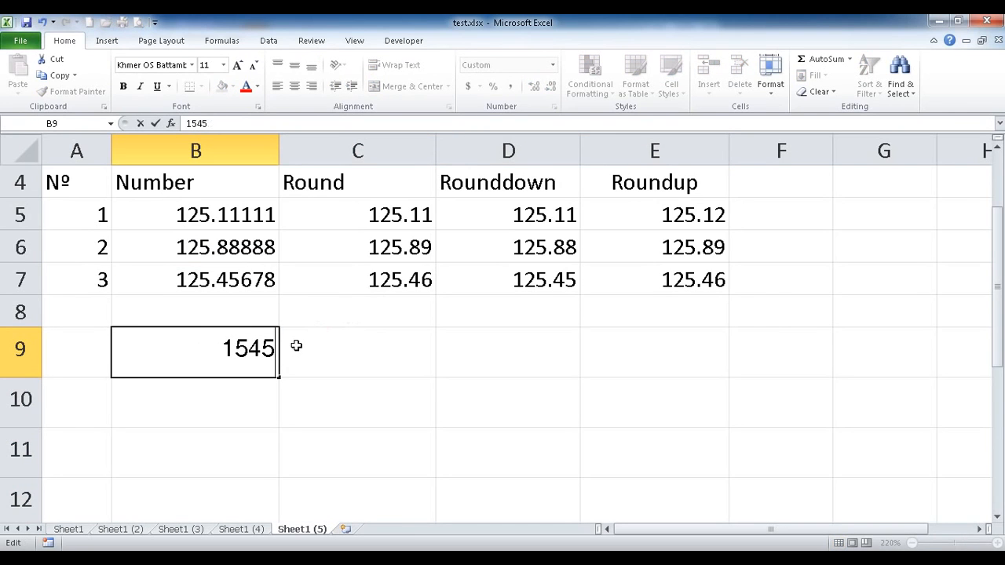
{"action": "left_click", "coordinate": [221, 410]}
{"action": "left_click", "coordinate": [223, 361]}
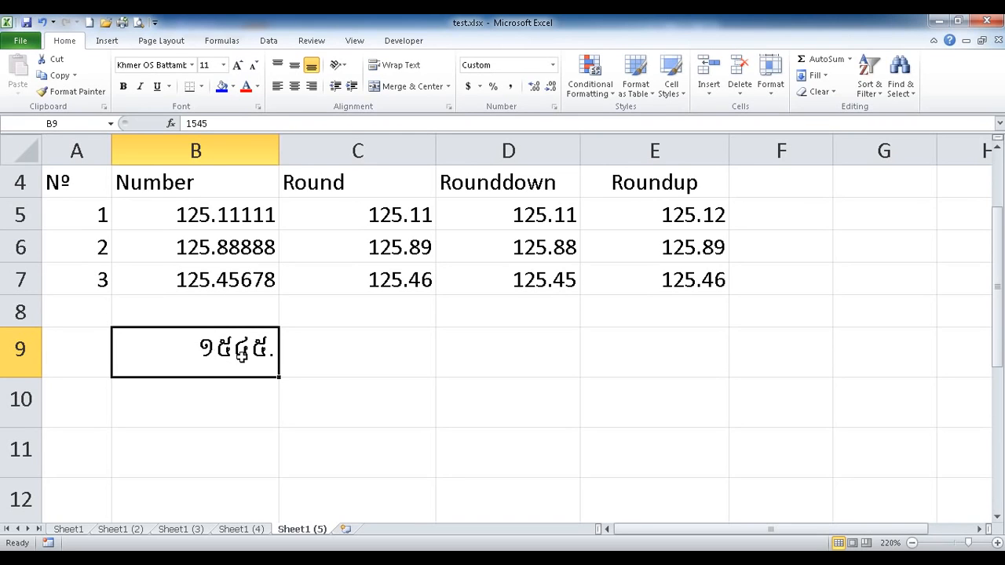
Copy the Roundup header from E4 into cell C8.
{"action": "left_click", "coordinate": [299, 347]}
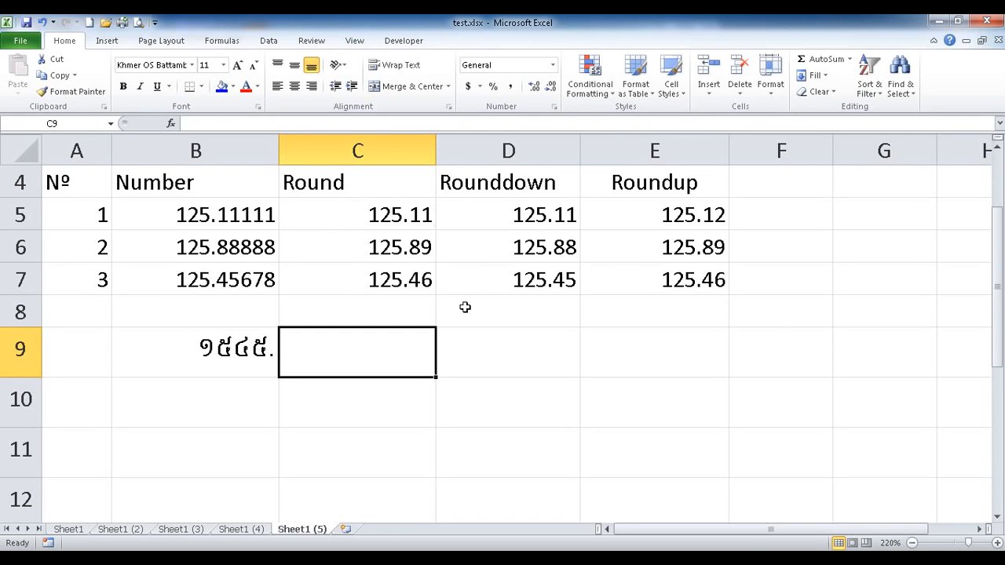
{"action": "left_click_drag", "start_coordinate": [366, 186], "coordinate": [473, 268]}
{"action": "left_click_drag", "start_coordinate": [651, 185], "coordinate": [652, 270]}
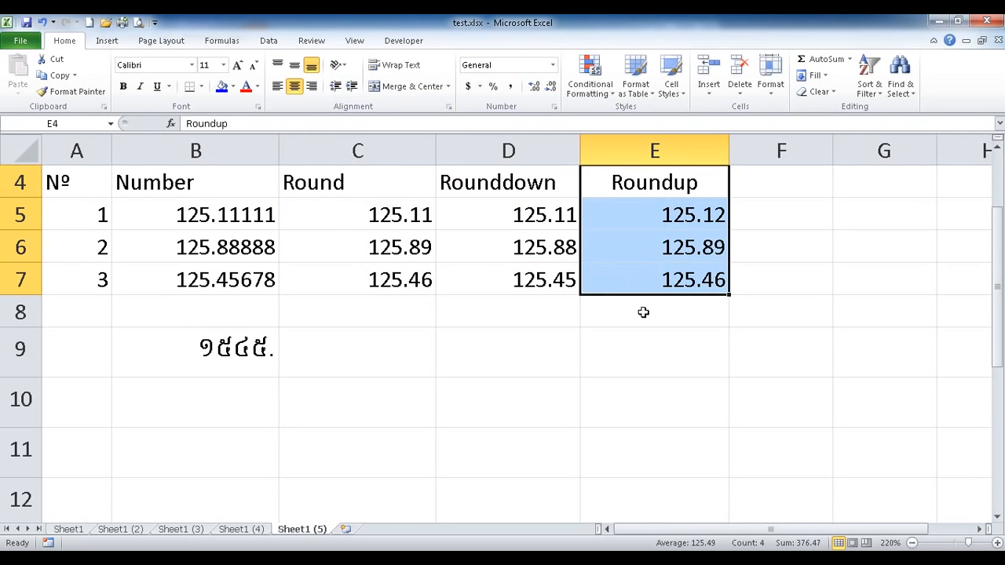
{"action": "left_click", "coordinate": [338, 318]}
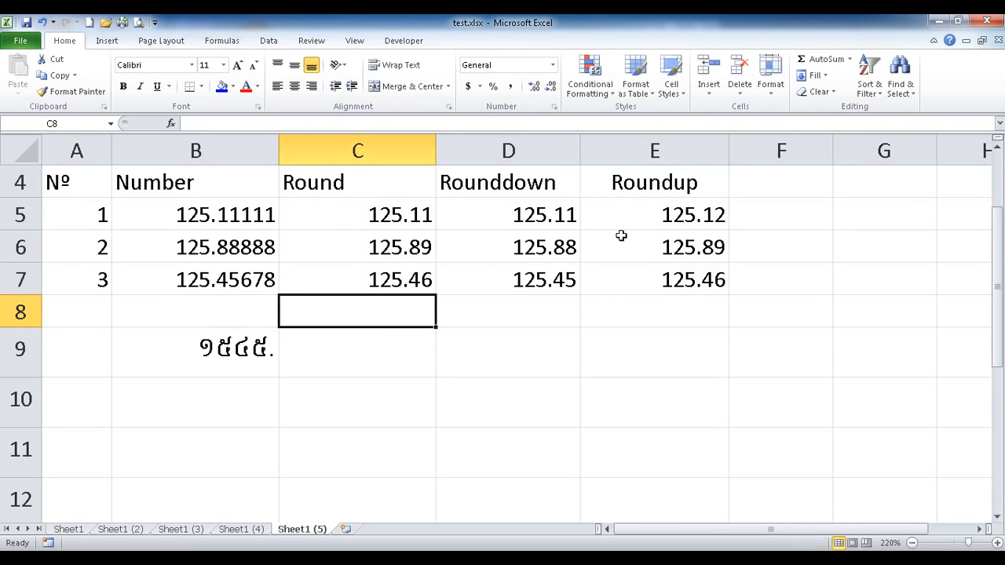
{"action": "left_click", "coordinate": [640, 191]}
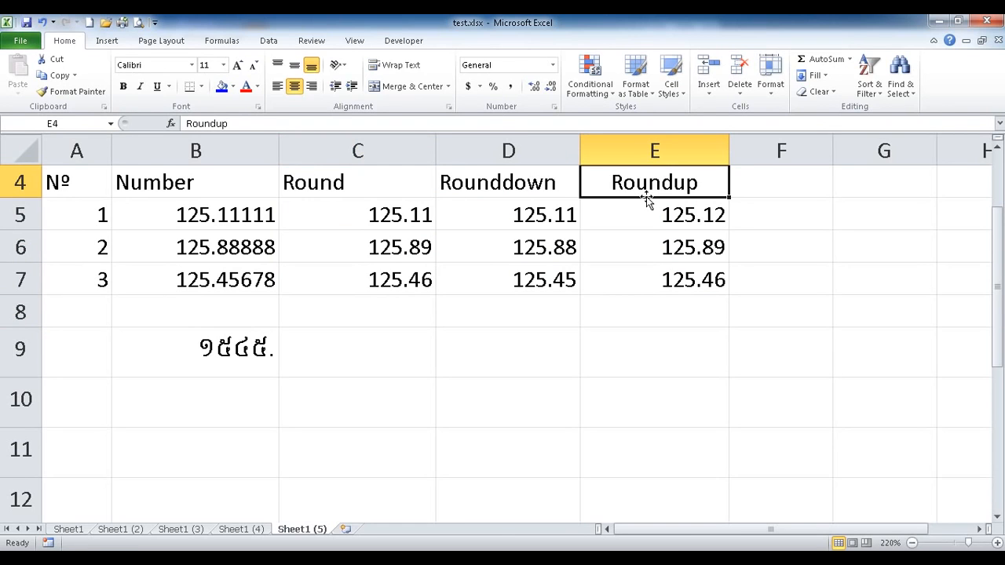
{"action": "left_click_drag", "start_coordinate": [647, 197], "coordinate": [365, 320]}
Enter =ROUNDUP(B9,-2) in C9 so 1545 rounds up to 1600.
{"action": "left_click", "coordinate": [338, 351]}
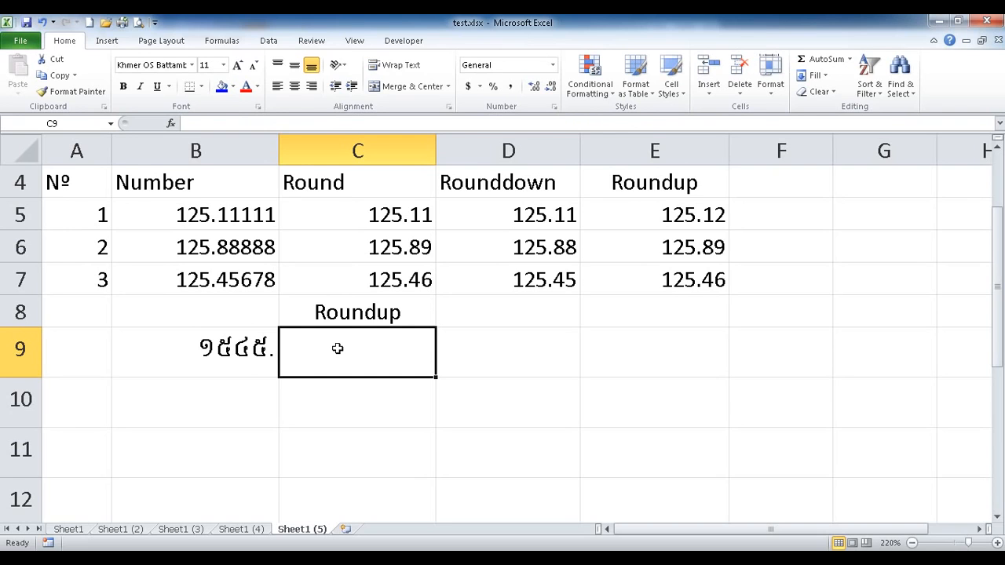
{"action": "type", "text": "=rou"}
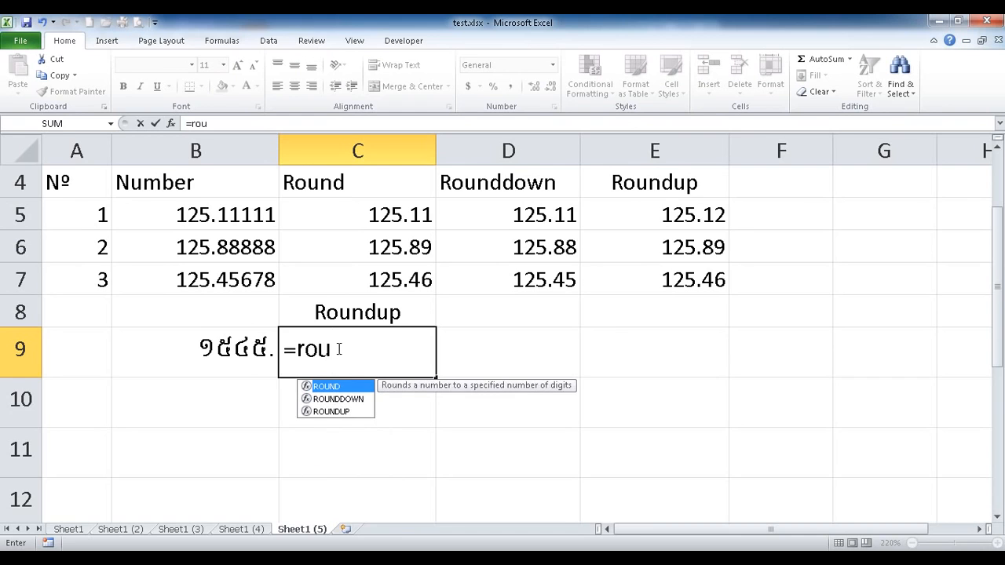
{"action": "double_click", "coordinate": [335, 412]}
{"action": "left_click", "coordinate": [220, 353]}
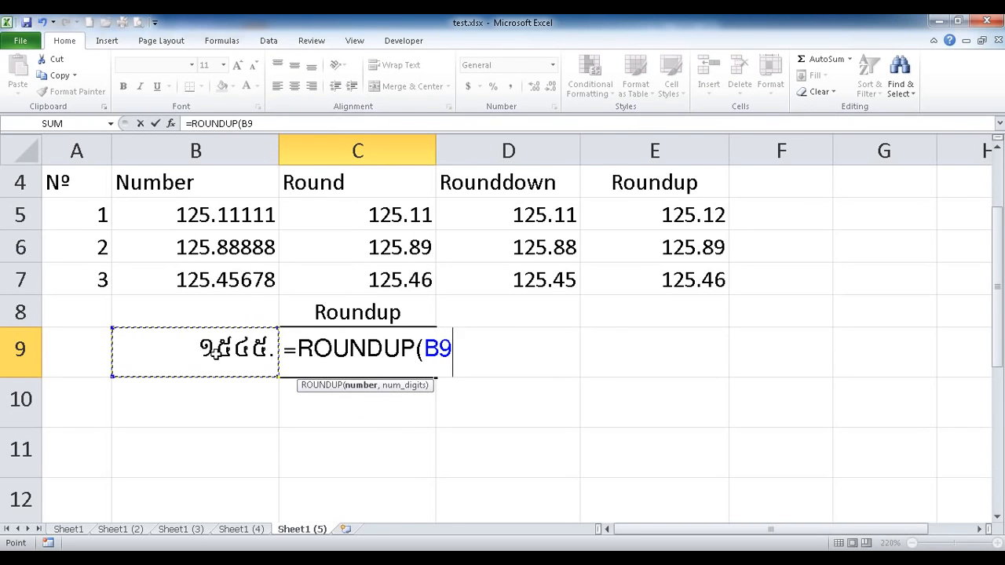
{"action": "type", "text": ",123"}
{"action": "key", "text": "BackSpace"}
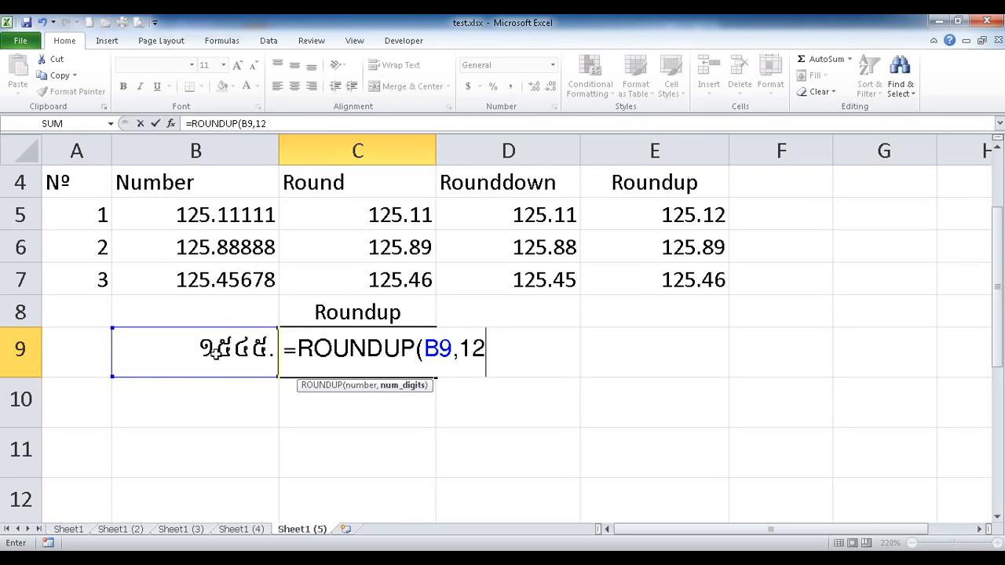
{"action": "key", "text": "BackSpace"}
{"action": "key", "text": "BackSpace"}
{"action": "type", "text": "2"}
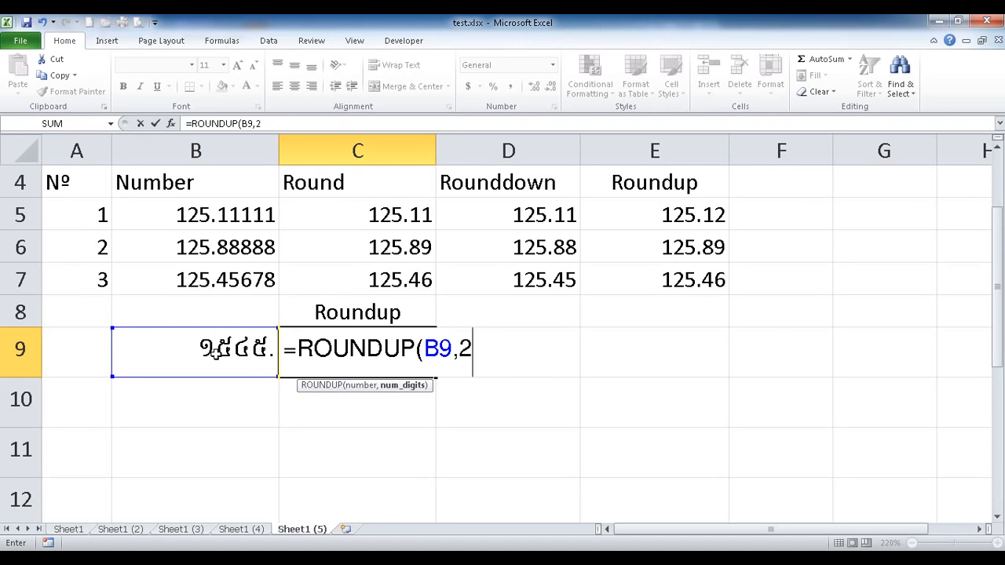
{"action": "left_click", "coordinate": [453, 346]}
{"action": "type", "text": "-"}
{"action": "key", "text": "Right"}
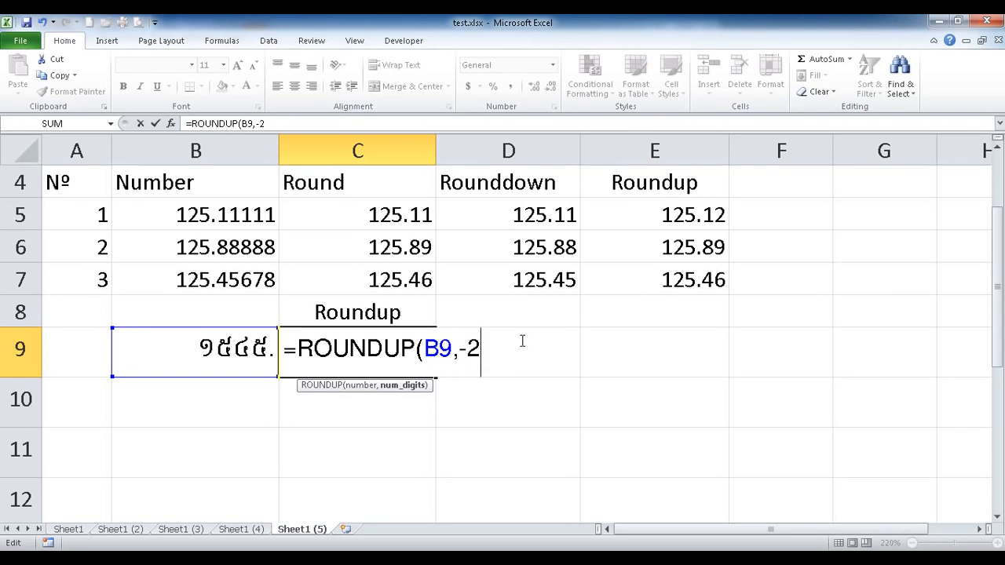
{"action": "type", "text": ")"}
{"action": "key", "text": "Return"}
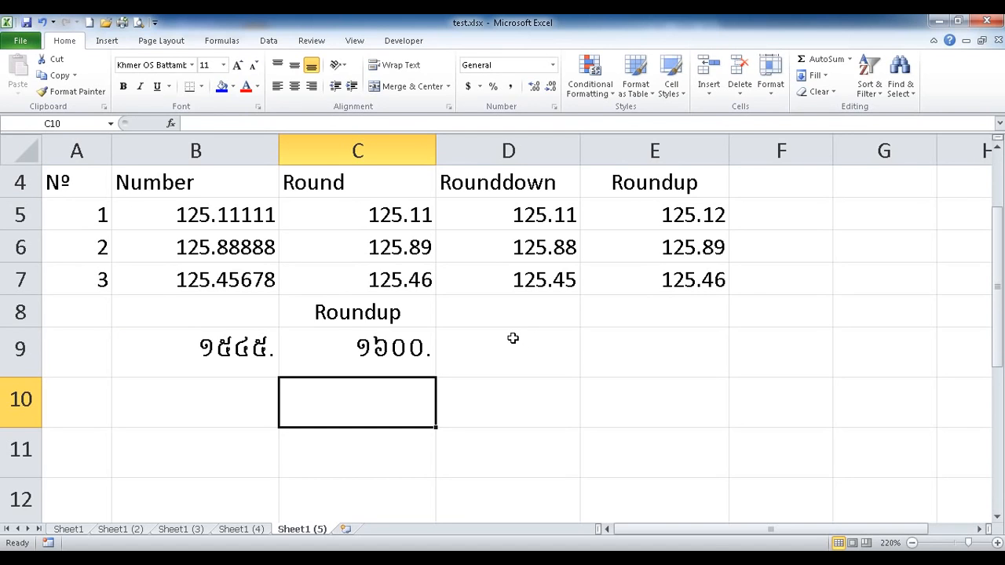
Clear the B9:E11 example block and enter 1568 in B9.
{"action": "left_click_drag", "start_coordinate": [208, 358], "coordinate": [689, 438]}
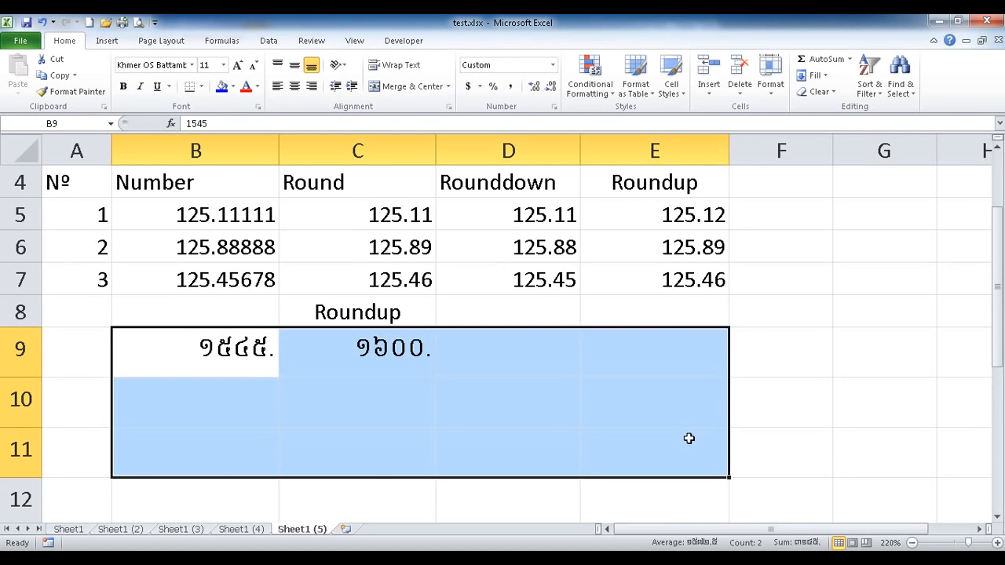
{"action": "key", "text": "Delete"}
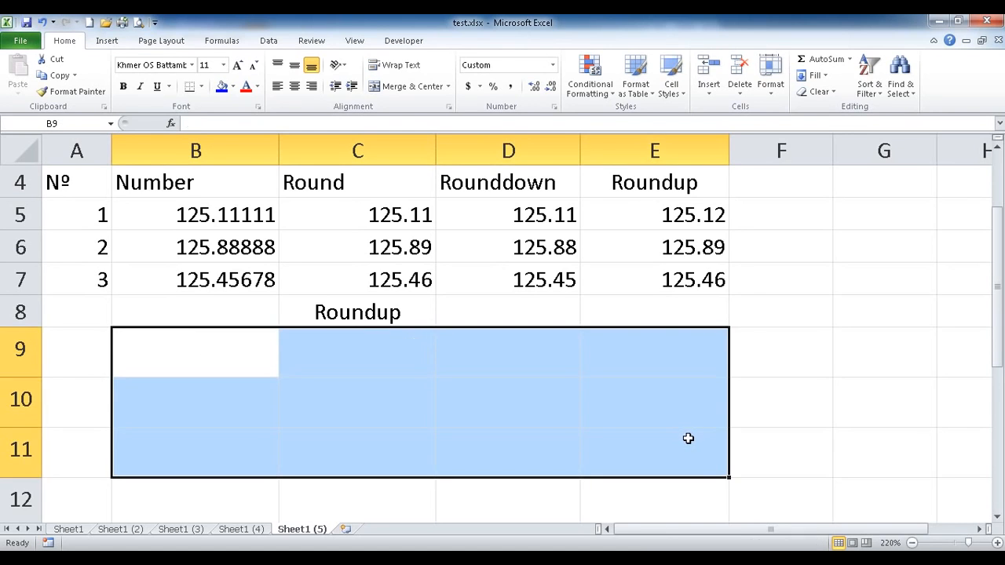
{"action": "left_click", "coordinate": [202, 356]}
{"action": "type", "text": "1"}
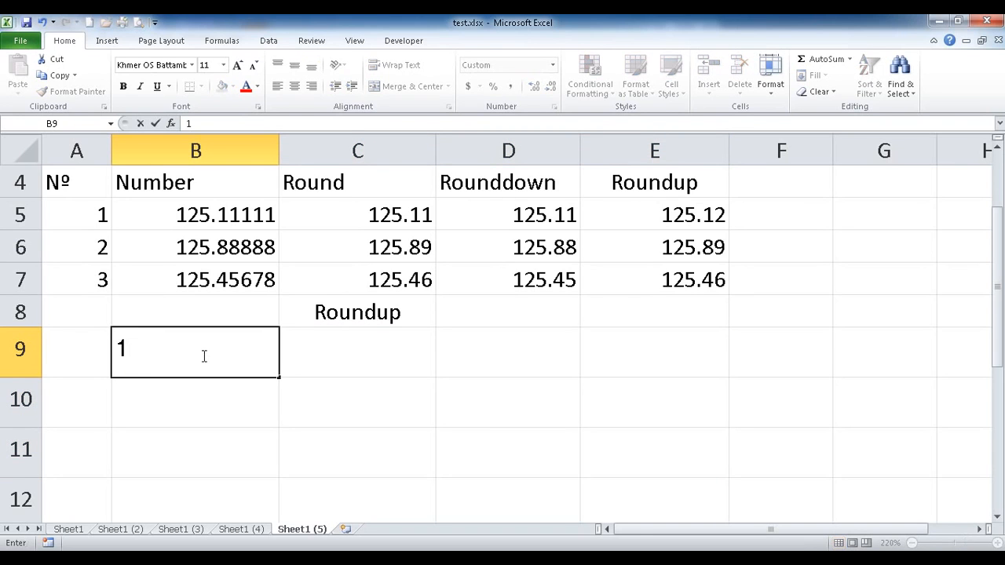
{"action": "type", "text": "568"}
{"action": "key", "text": "Return"}
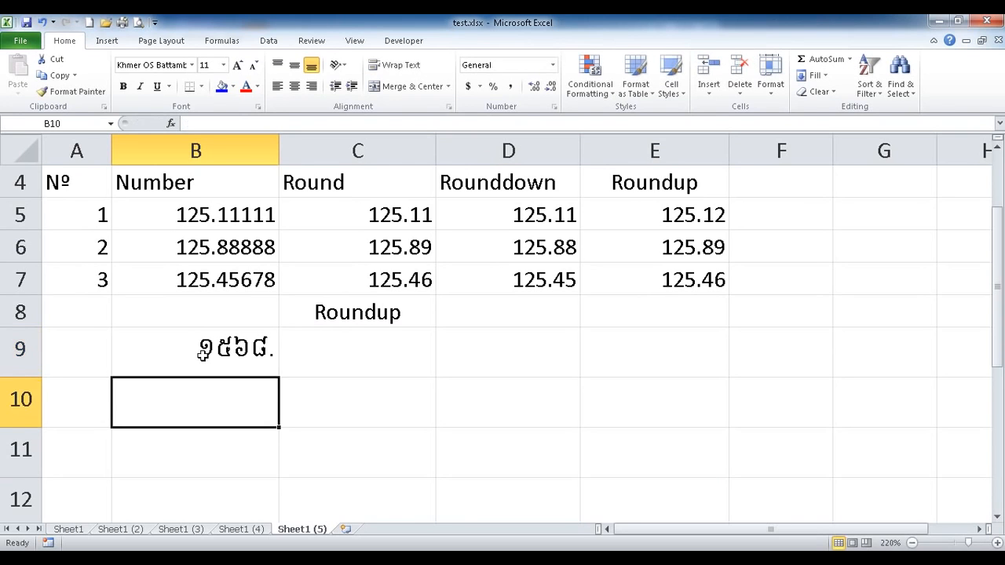
Apply the #,##0 thousands-separator number format to B9:E12.
{"action": "left_click_drag", "start_coordinate": [202, 355], "coordinate": [700, 487]}
{"action": "right_click", "coordinate": [560, 472]}
{"action": "left_click", "coordinate": [605, 410]}
{"action": "left_click", "coordinate": [458, 382]}
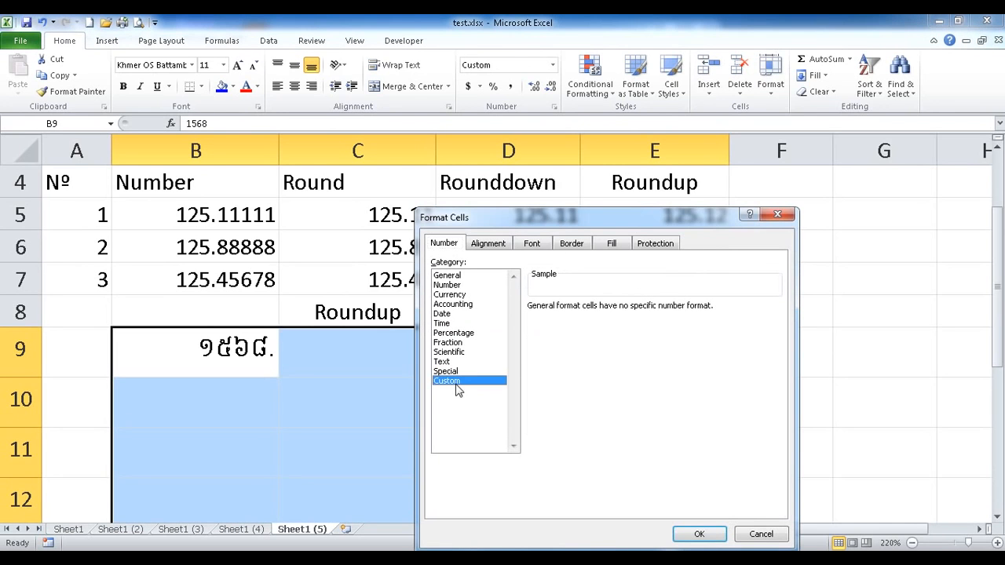
{"action": "left_click", "coordinate": [549, 363]}
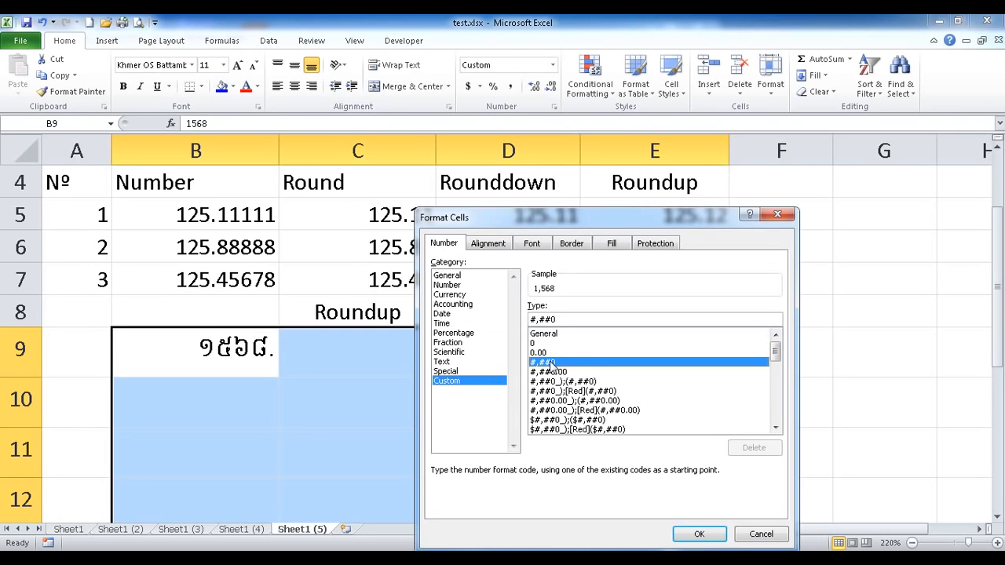
{"action": "left_click", "coordinate": [699, 533]}
Insert a blank row 9 so 1,568 moves down to B10.
{"action": "left_click", "coordinate": [235, 360]}
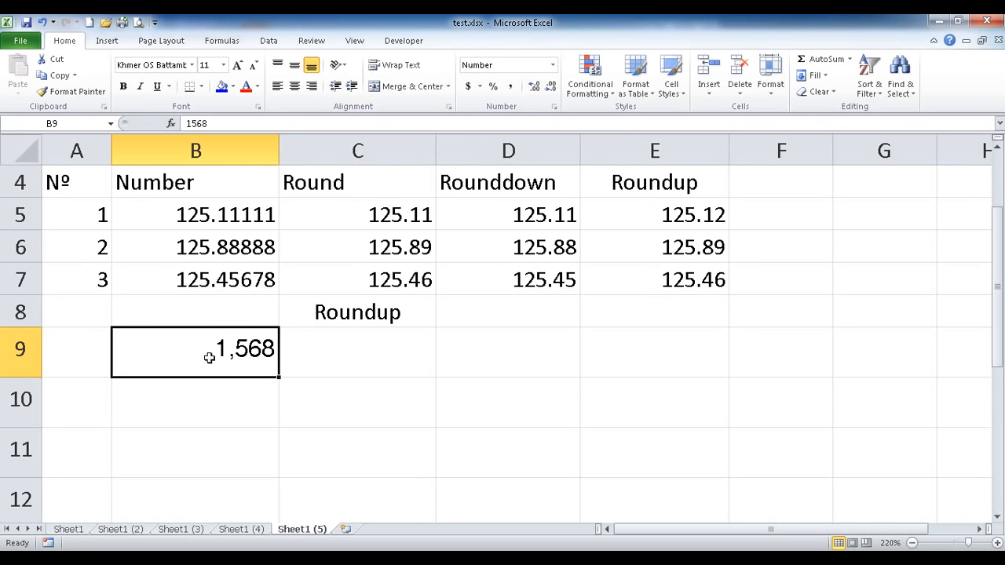
{"action": "left_click", "coordinate": [19, 349]}
{"action": "right_click", "coordinate": [107, 355]}
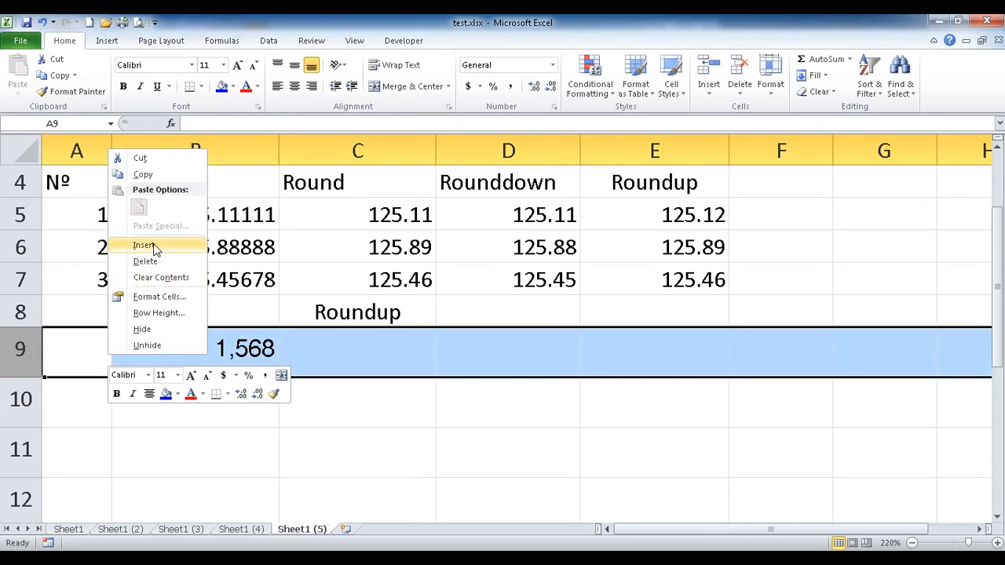
{"action": "left_click", "coordinate": [145, 245]}
{"action": "left_click", "coordinate": [328, 351]}
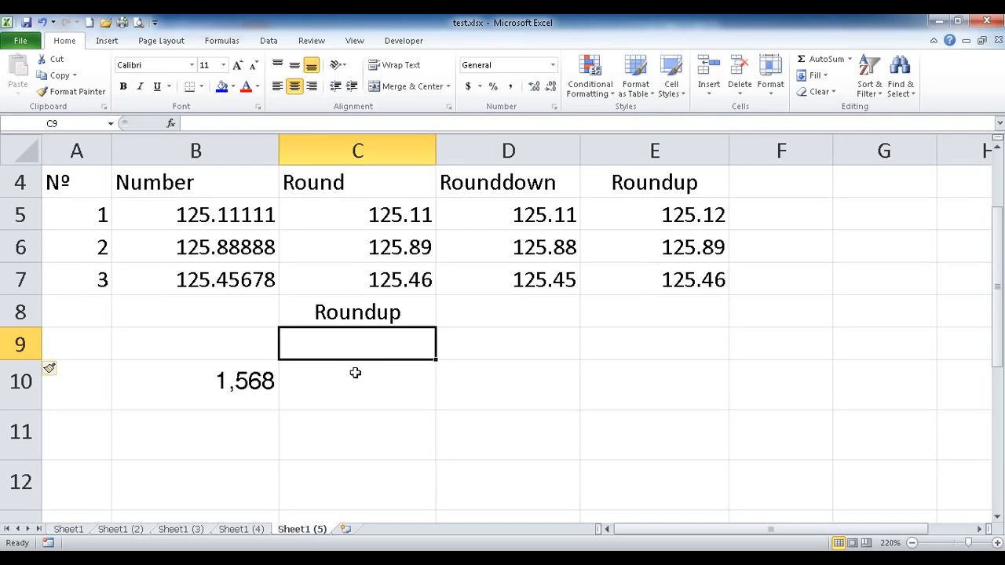
Format cells C9:E9 as Text.
{"action": "left_click_drag", "start_coordinate": [385, 348], "coordinate": [610, 359]}
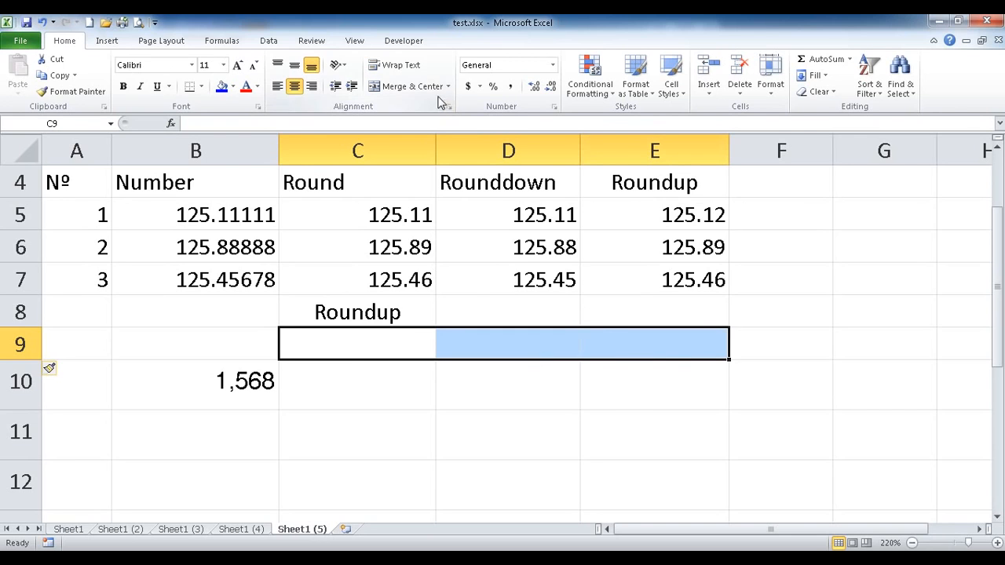
{"action": "left_click", "coordinate": [554, 66]}
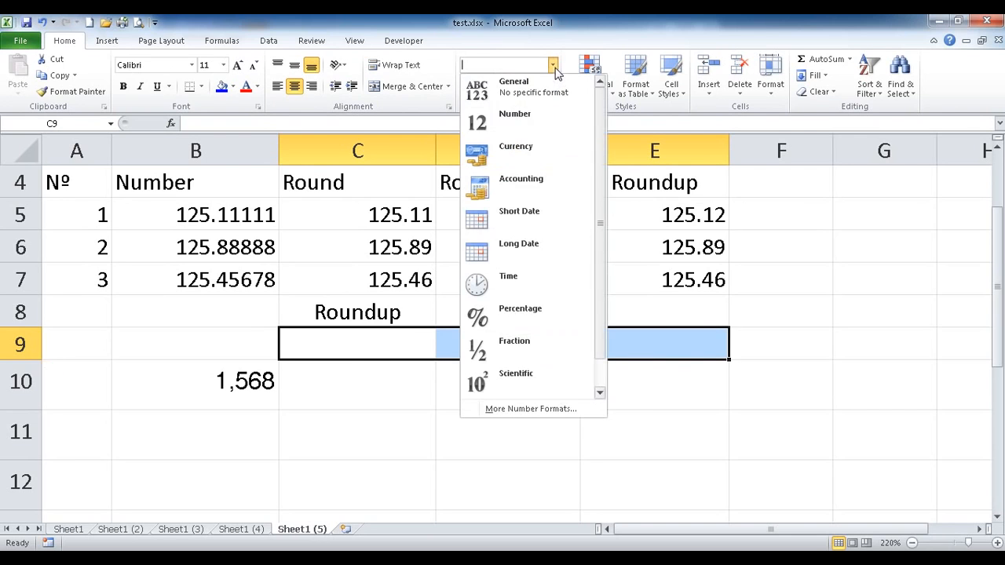
{"action": "left_click", "coordinate": [499, 411]}
{"action": "left_click", "coordinate": [585, 284]}
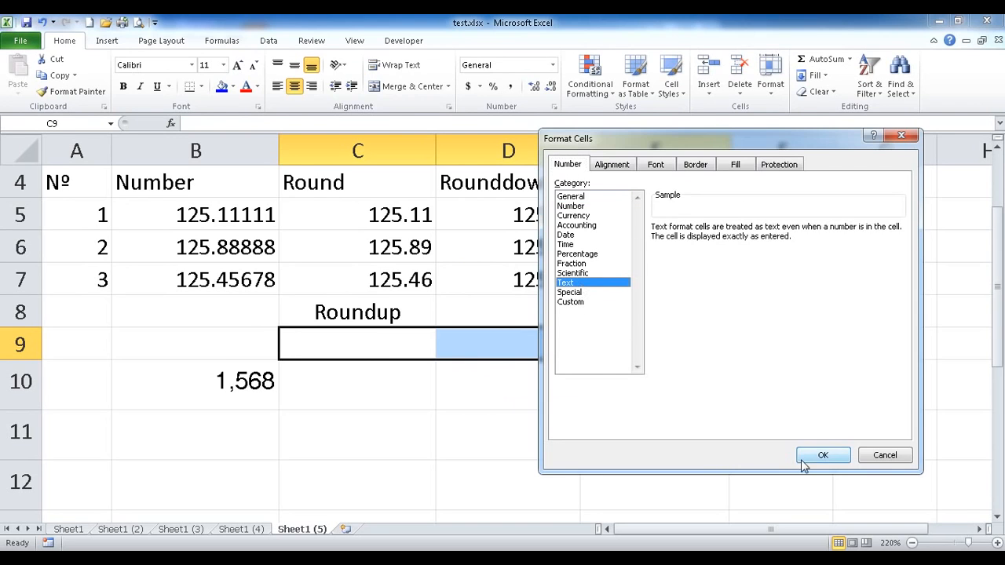
{"action": "left_click", "coordinate": [813, 458]}
Enter the digit counts -1, -2 and -3 in C9, D9 and E9.
{"action": "left_click", "coordinate": [358, 342]}
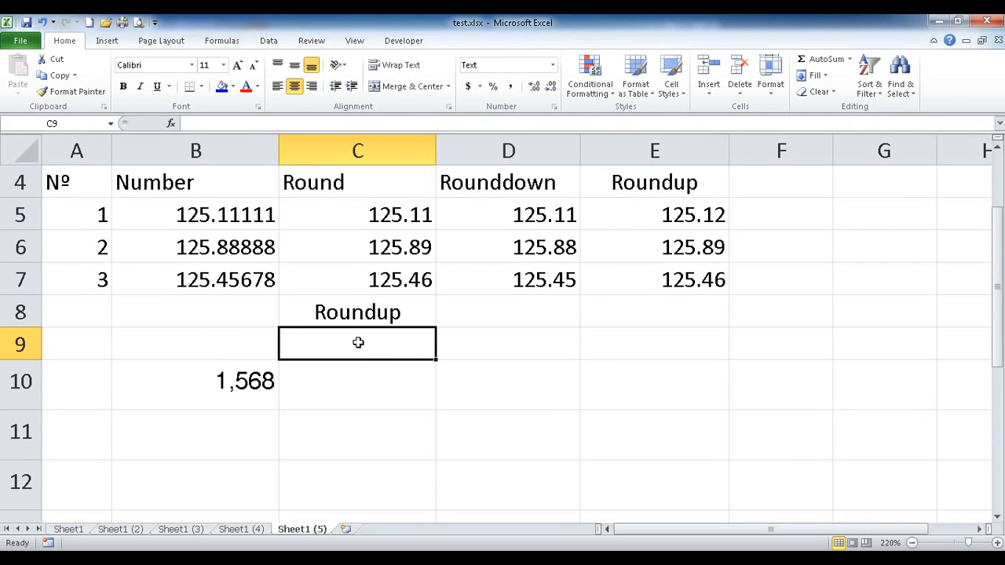
{"action": "type", "text": "-1"}
{"action": "left_click", "coordinate": [486, 347]}
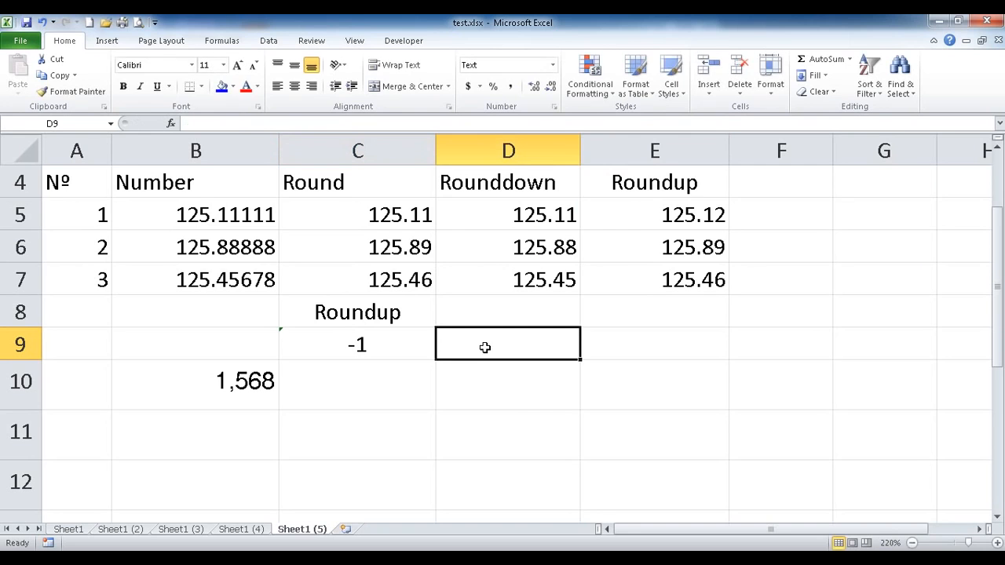
{"action": "type", "text": "-2"}
{"action": "left_click", "coordinate": [605, 343]}
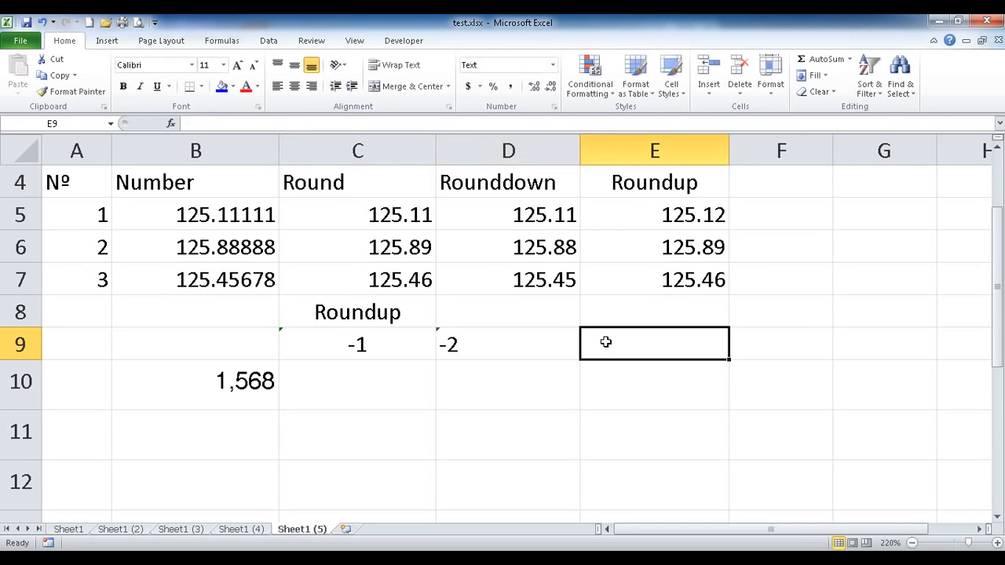
{"action": "type", "text": "-3"}
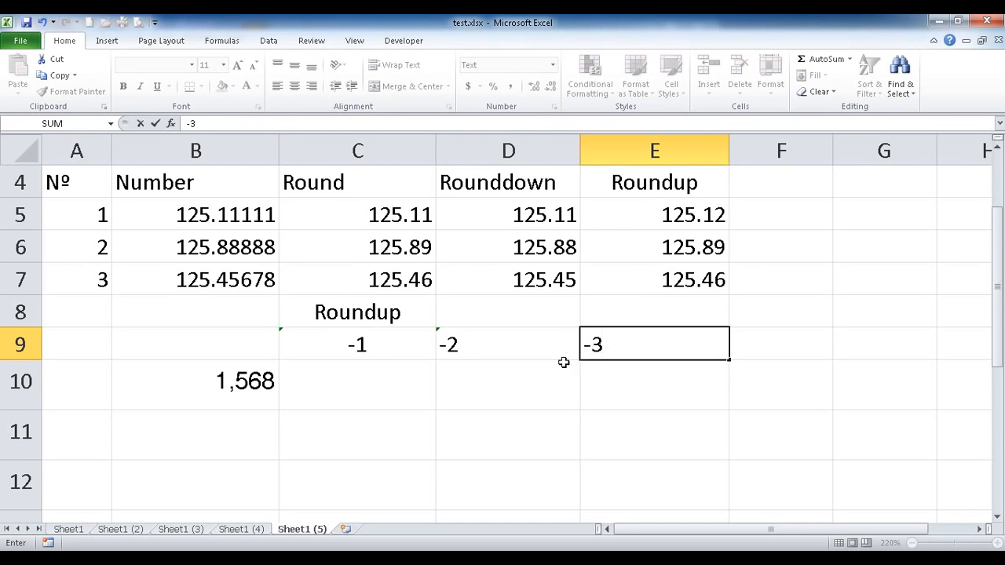
{"action": "left_click", "coordinate": [548, 378]}
{"action": "left_click", "coordinate": [372, 387]}
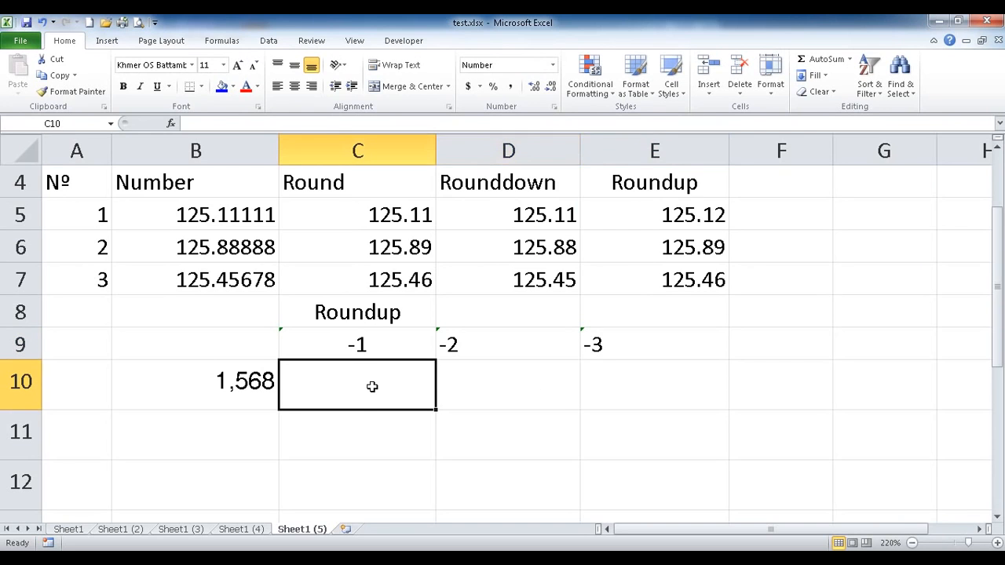
Enter =ROUNDUP(B10,-1) in C10 to round 1,568 up to 1,570.
{"action": "type", "text": "="}
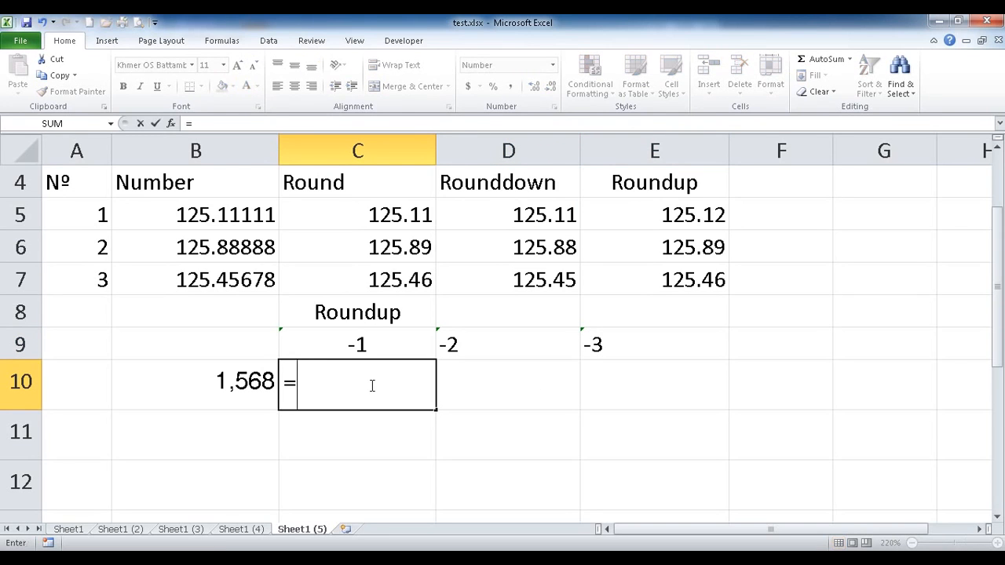
{"action": "type", "text": "ro"}
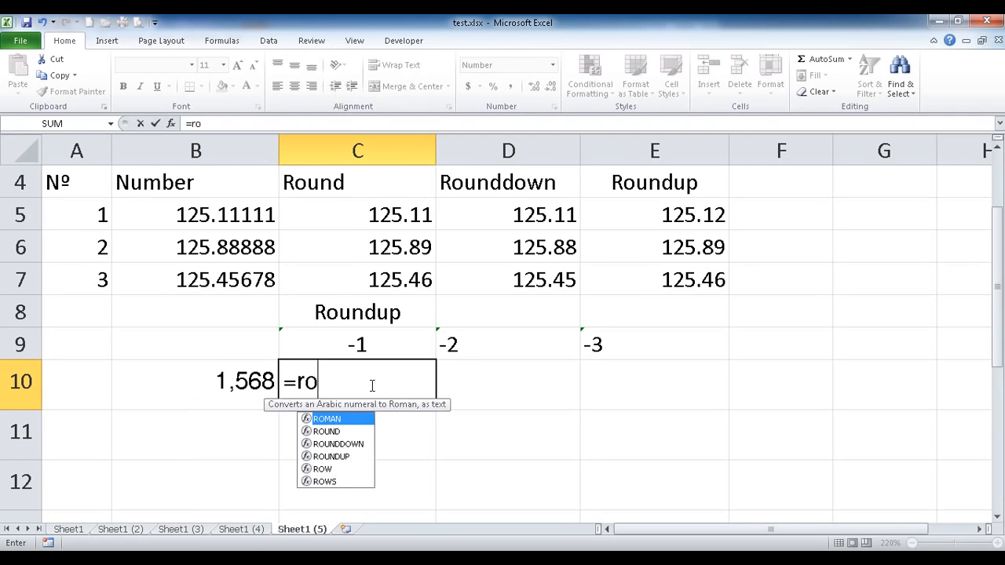
{"action": "double_click", "coordinate": [346, 456]}
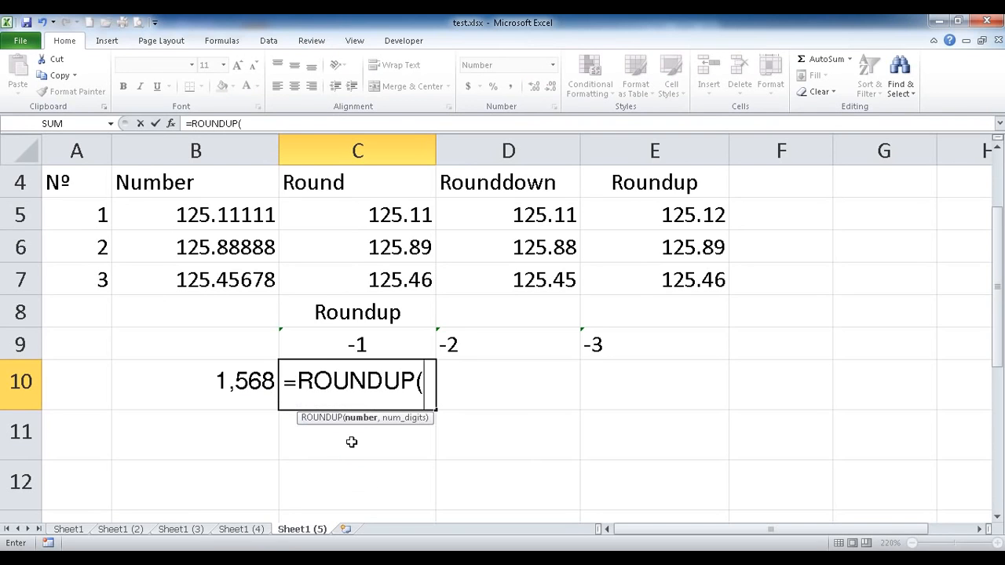
{"action": "left_click", "coordinate": [237, 383]}
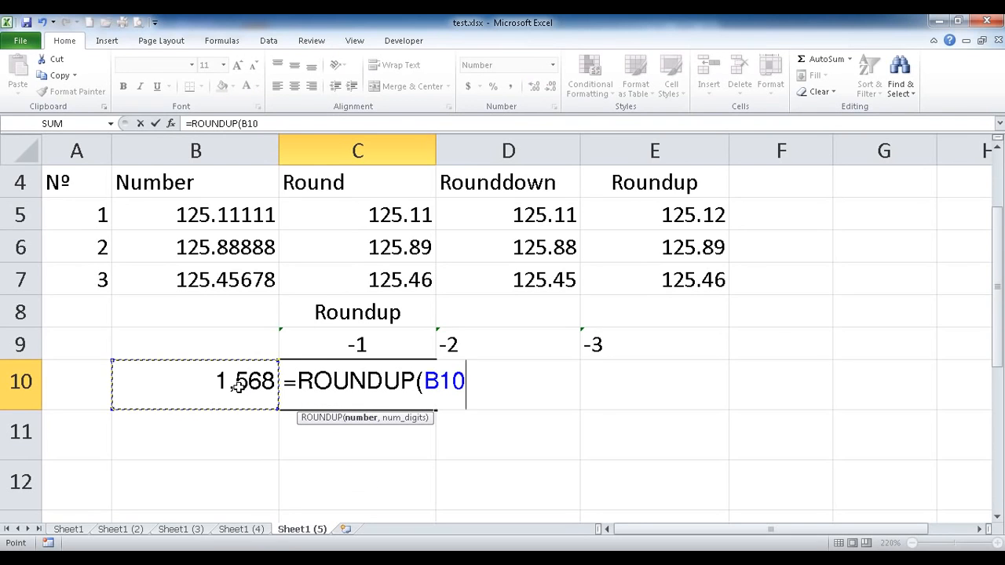
{"action": "type", "text": ",-1)"}
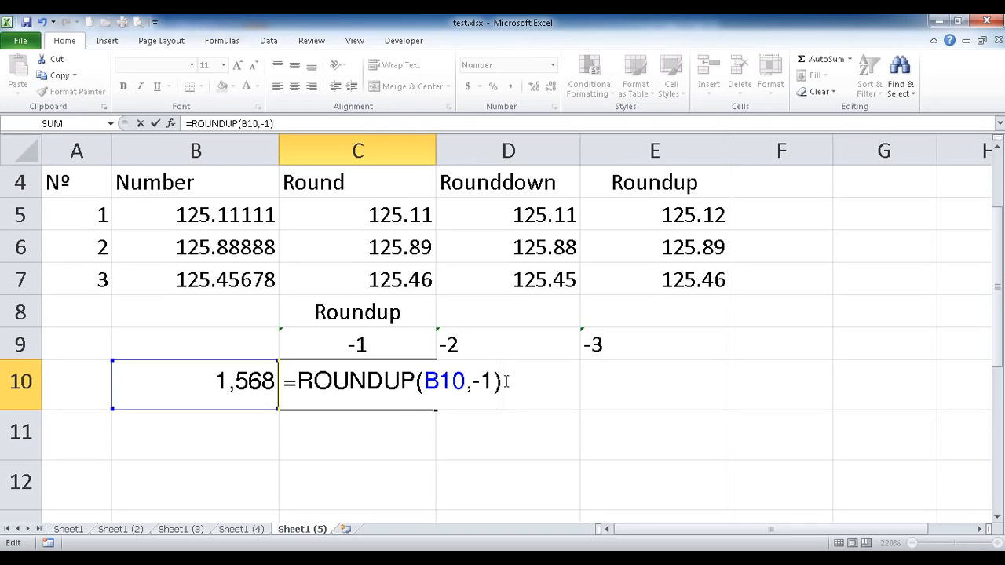
{"action": "key", "text": "Return"}
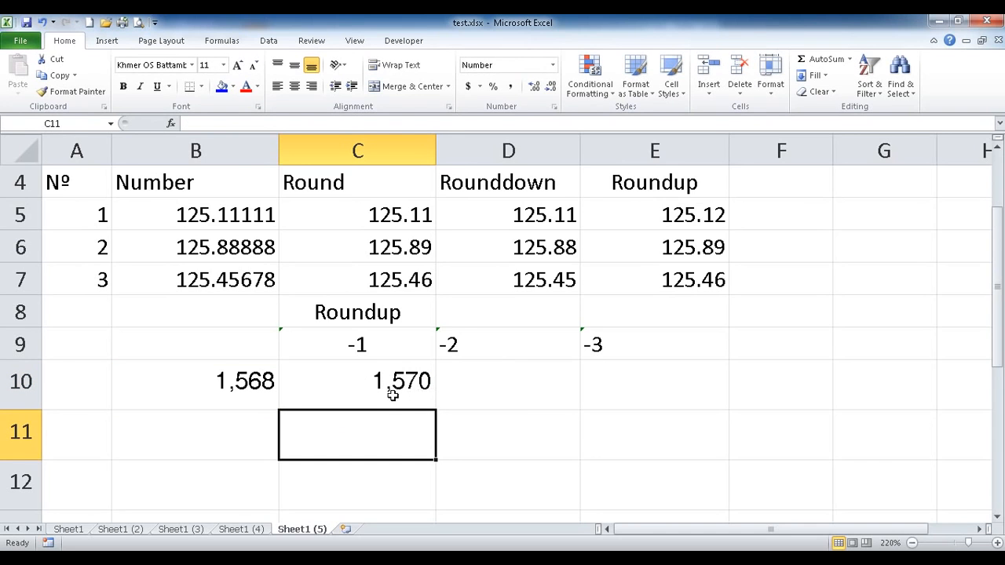
Enter =ROUNDUP(B10,-2) in D10 to round 1,568 up to 1,600.
{"action": "double_click", "coordinate": [496, 384]}
{"action": "type", "text": "=ro"}
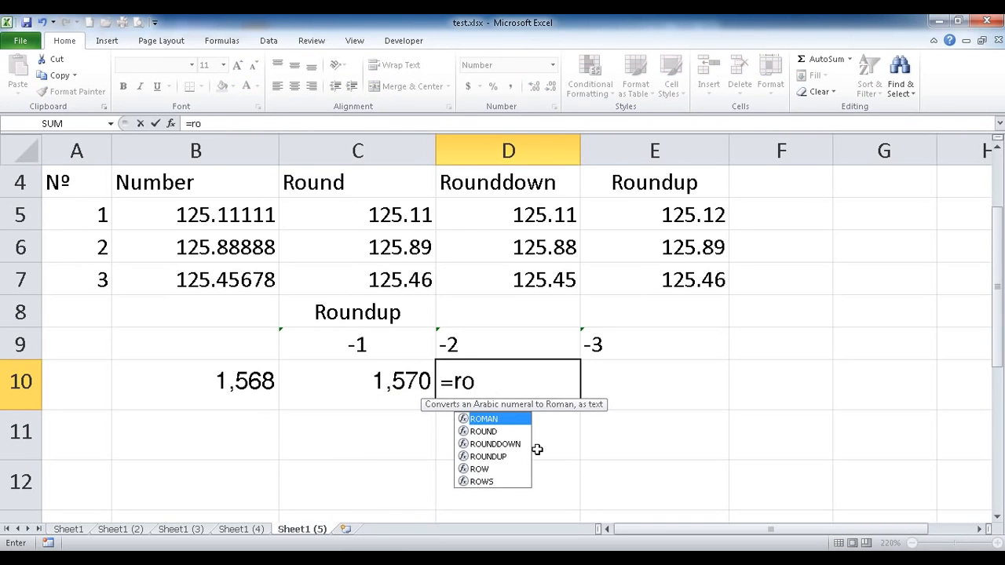
{"action": "double_click", "coordinate": [495, 456]}
{"action": "left_click", "coordinate": [227, 380]}
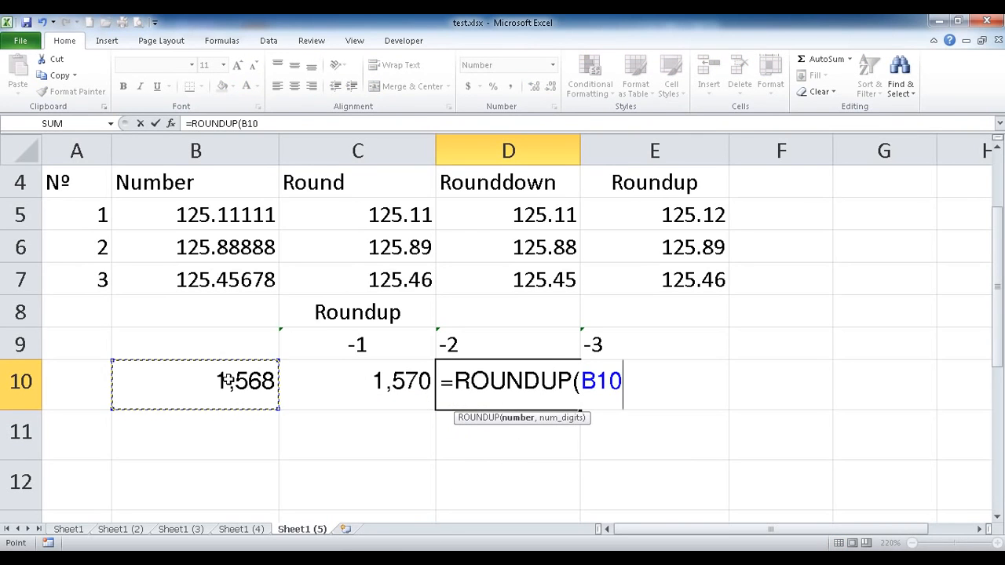
{"action": "type", "text": ",-"}
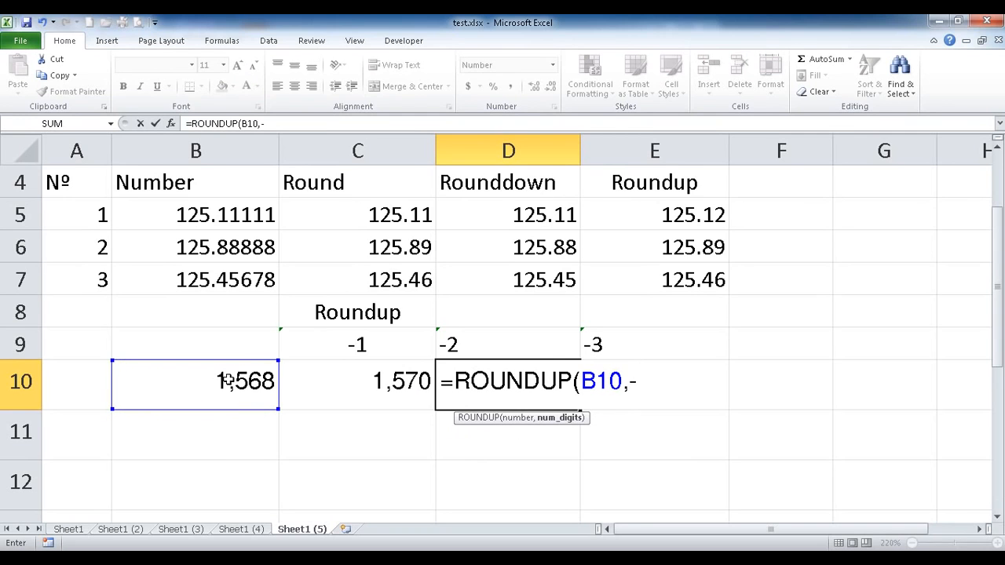
{"action": "type", "text": "2)"}
{"action": "key", "text": "Return"}
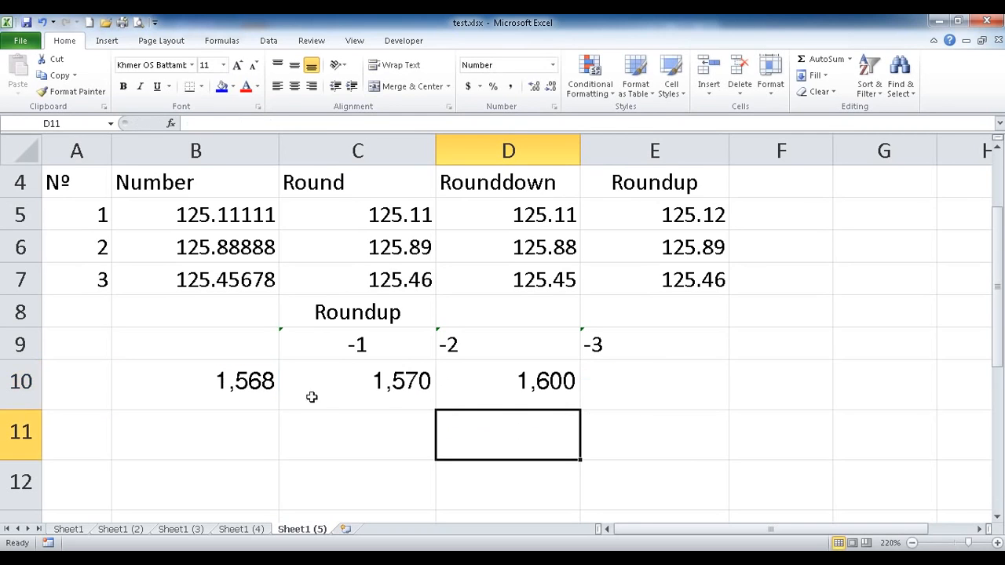
{"action": "left_click", "coordinate": [534, 388]}
Enter =ROUNDUP(B10,-3) in E10 to get 2,000, then check the C10 formula against B10.
{"action": "left_click", "coordinate": [645, 376]}
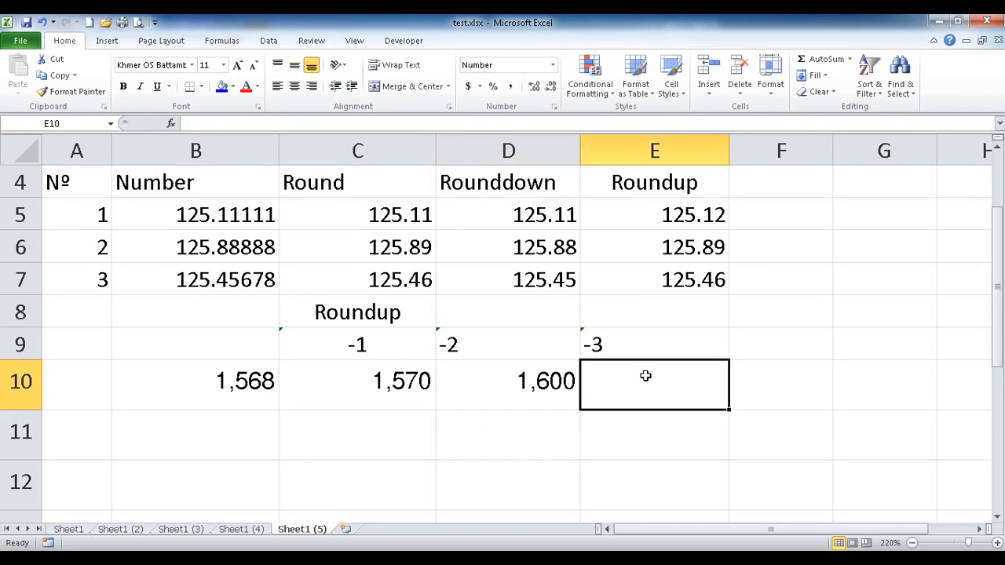
{"action": "type", "text": "=e"}
{"action": "key", "text": "BackSpace"}
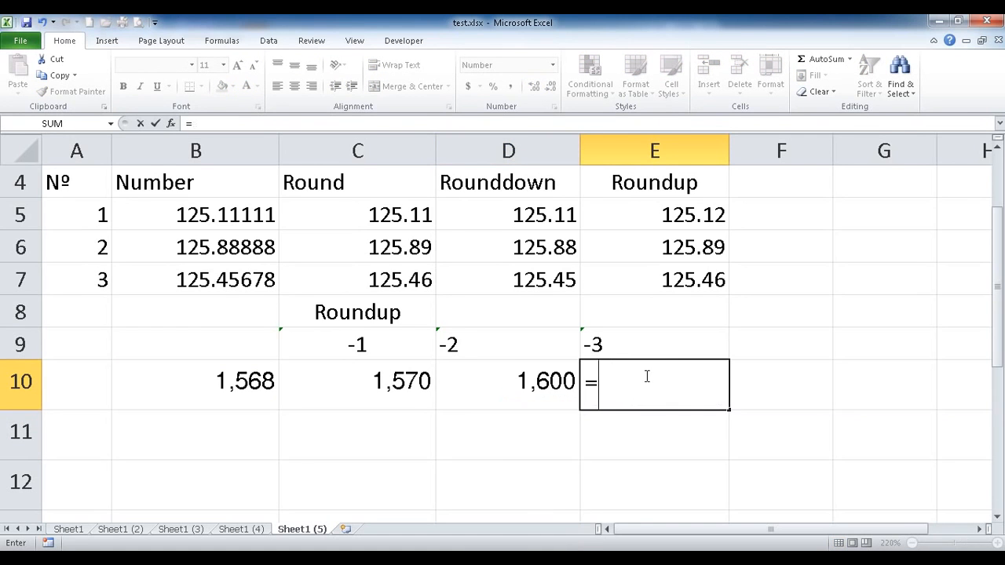
{"action": "type", "text": "ro"}
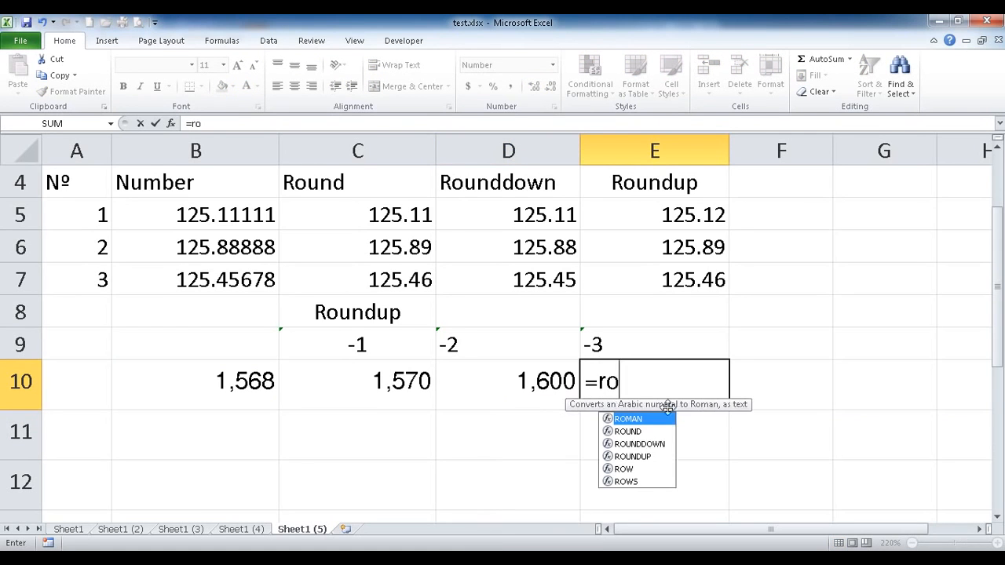
{"action": "double_click", "coordinate": [648, 460]}
{"action": "left_click", "coordinate": [241, 381]}
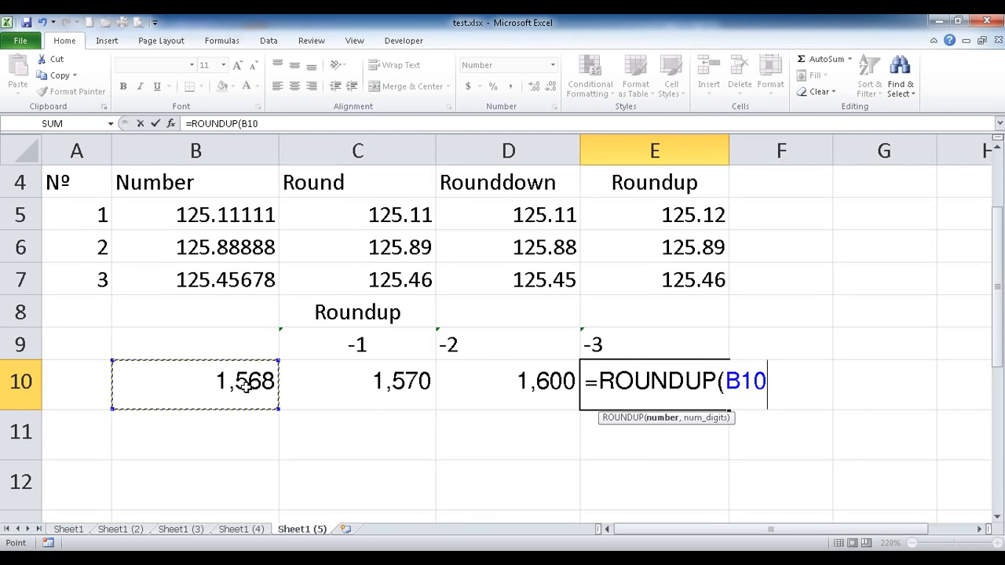
{"action": "type", "text": ",-3"}
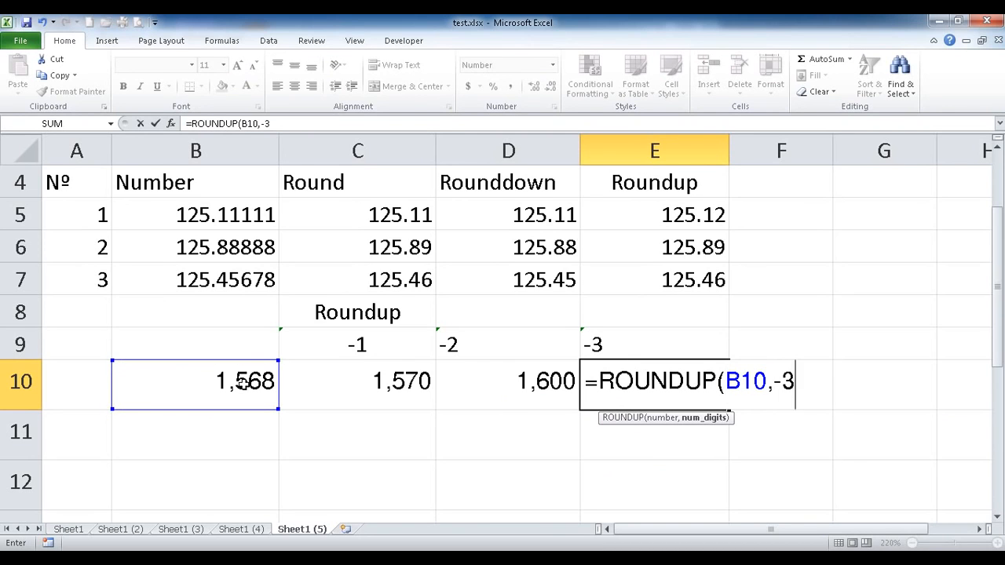
{"action": "type", "text": ")"}
{"action": "key", "text": "Return"}
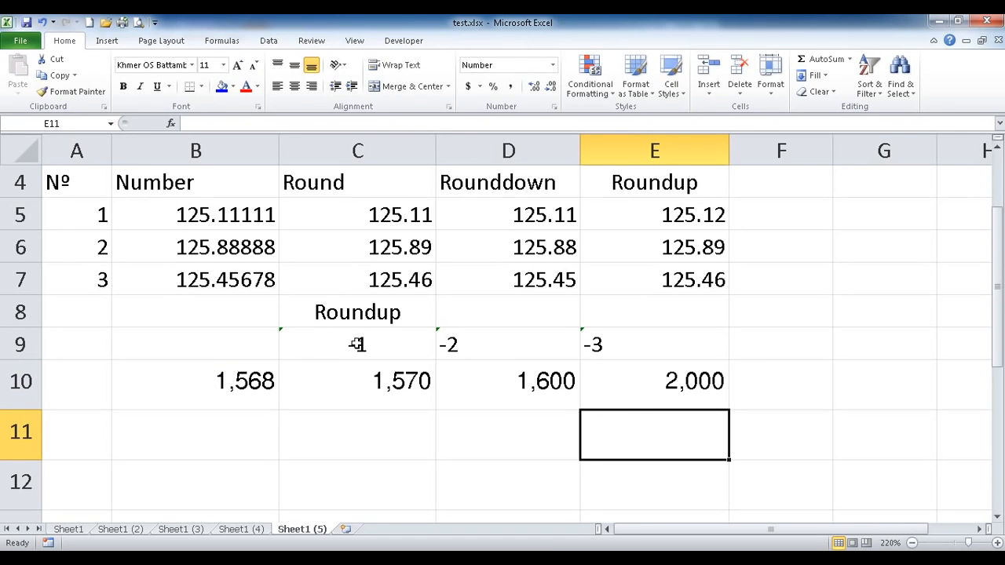
{"action": "left_click", "coordinate": [336, 388]}
{"action": "left_click", "coordinate": [254, 391]}
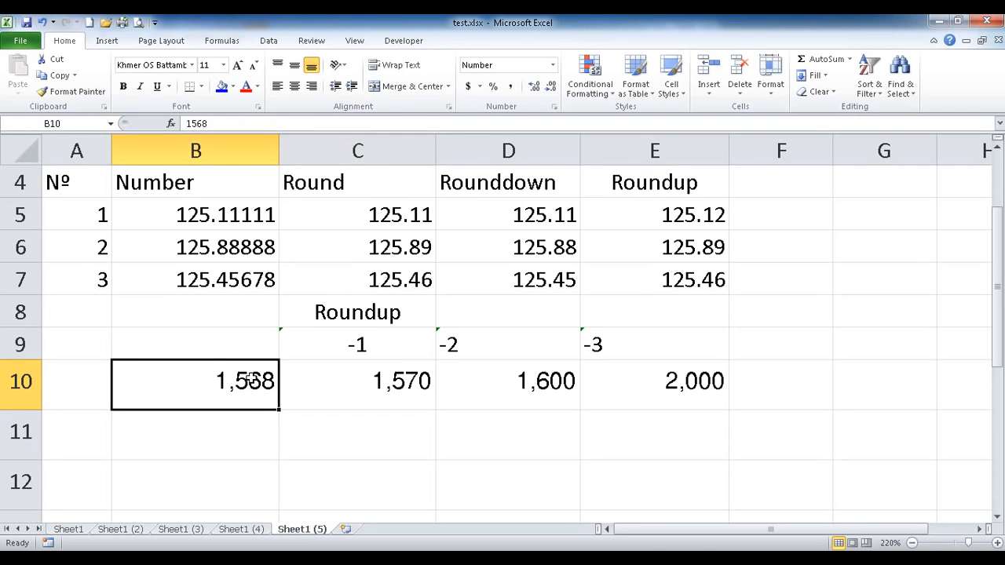
{"action": "left_click_drag", "start_coordinate": [249, 223], "coordinate": [251, 247]}
{"action": "double_click", "coordinate": [239, 219]}
{"action": "left_click_drag", "start_coordinate": [212, 219], "coordinate": [278, 220]}
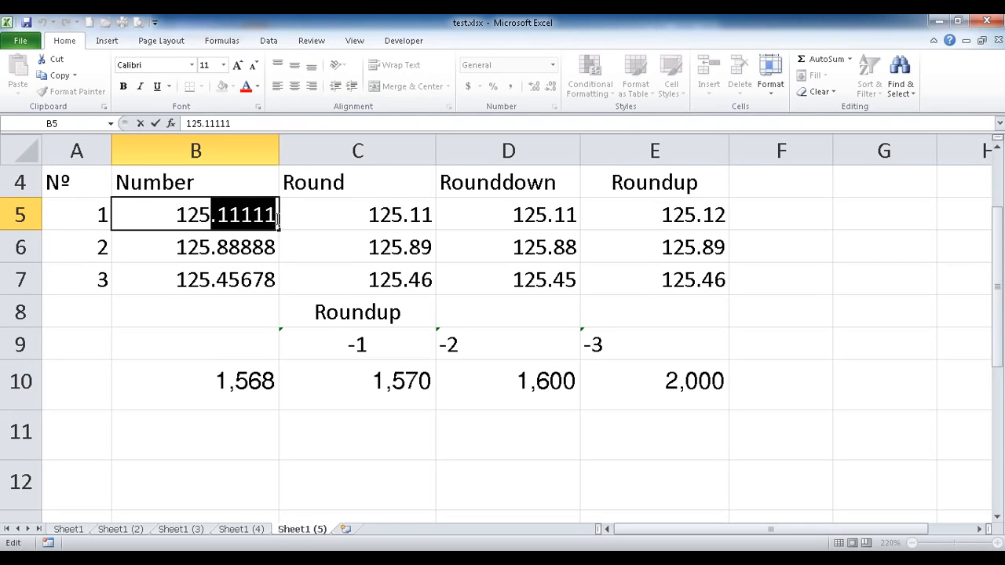
{"action": "left_click_drag", "start_coordinate": [213, 222], "coordinate": [175, 221]}
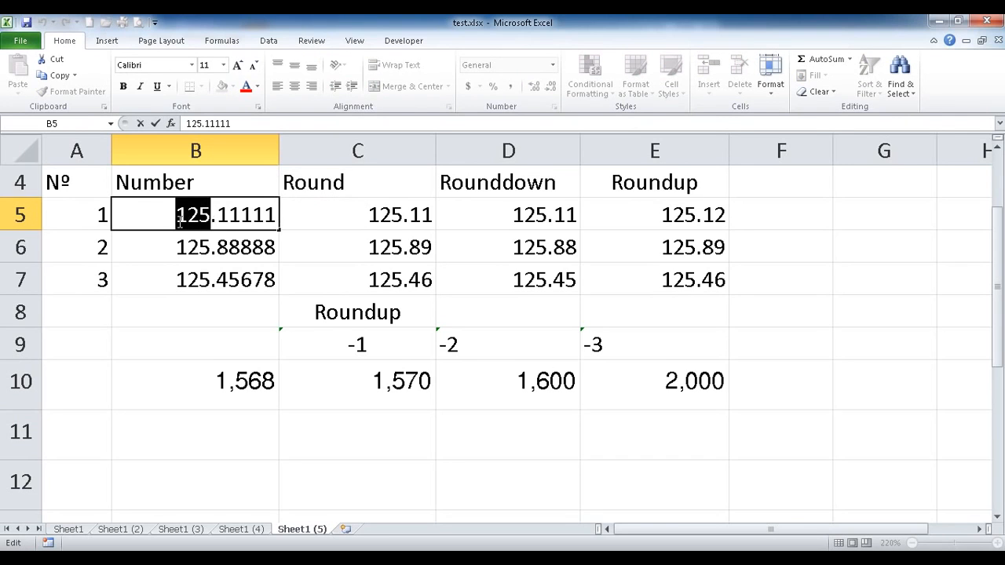
{"action": "left_click", "coordinate": [228, 372]}
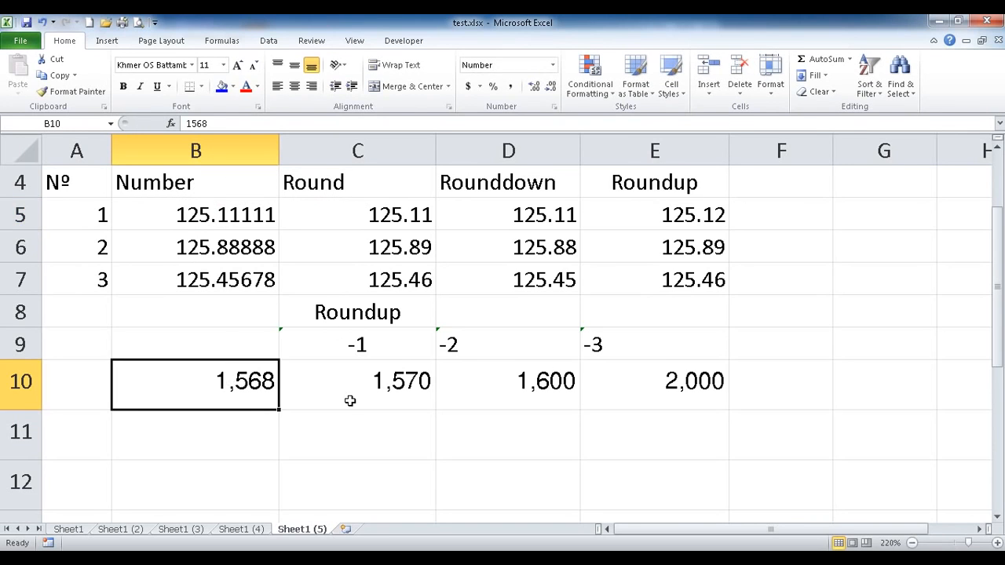
{"action": "left_click", "coordinate": [337, 365]}
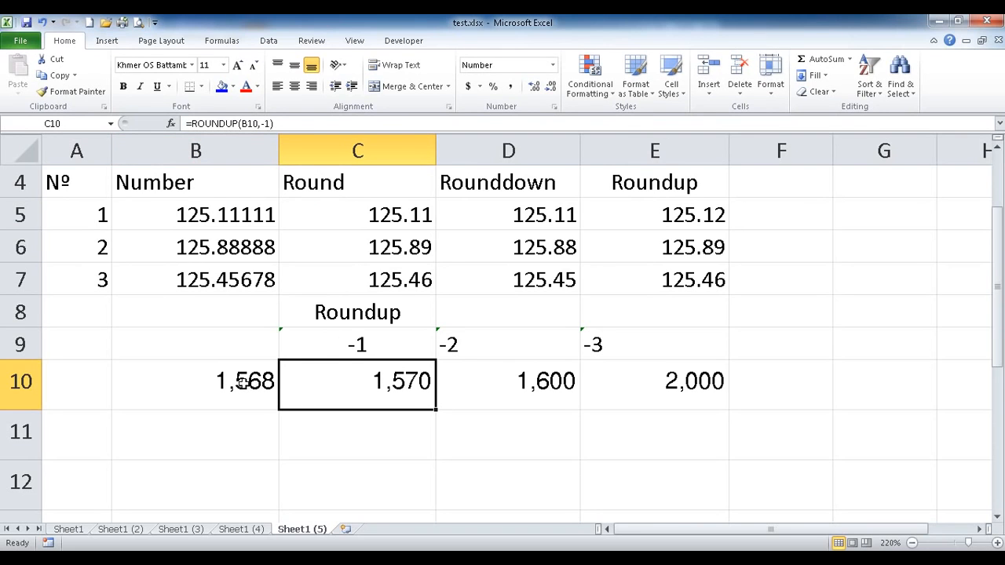
{"action": "double_click", "coordinate": [409, 387]}
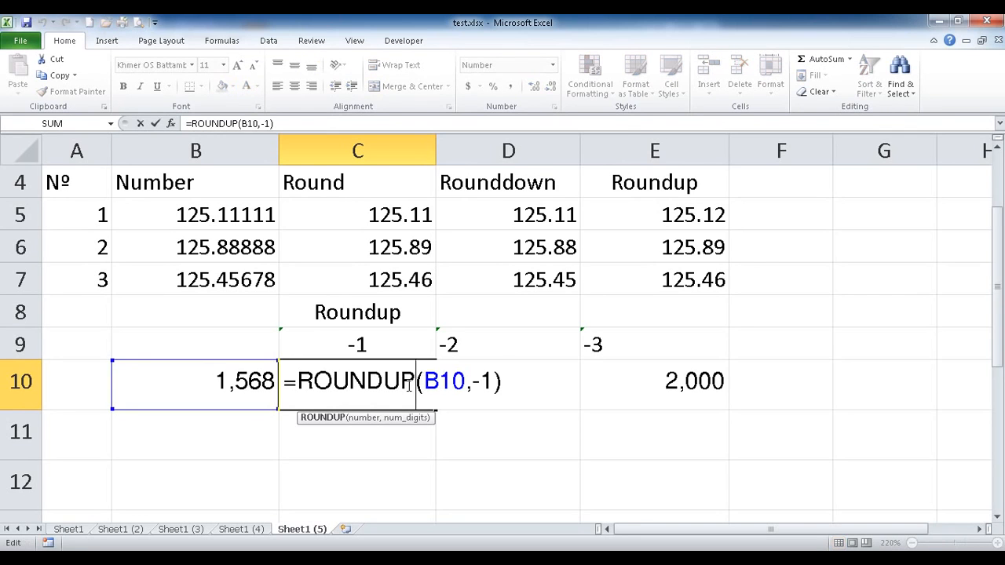
{"action": "key", "text": "Return"}
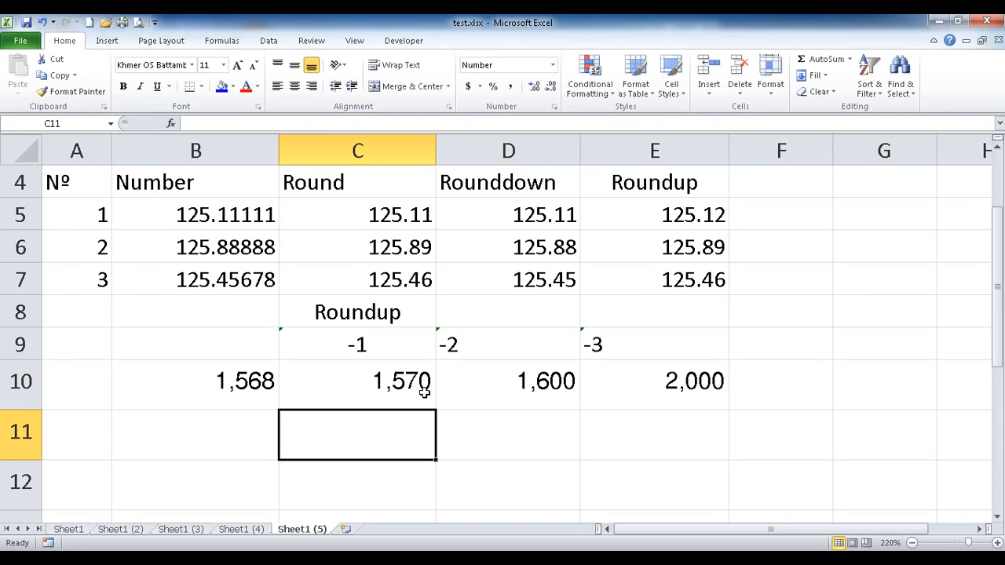
{"action": "left_click", "coordinate": [476, 346]}
{"action": "left_click", "coordinate": [485, 388]}
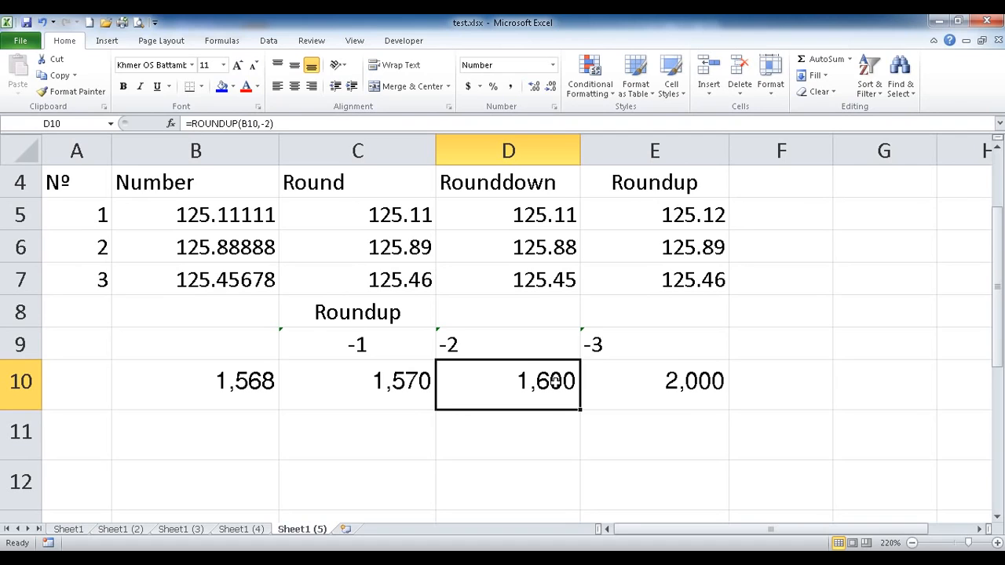
{"action": "left_click", "coordinate": [687, 388]}
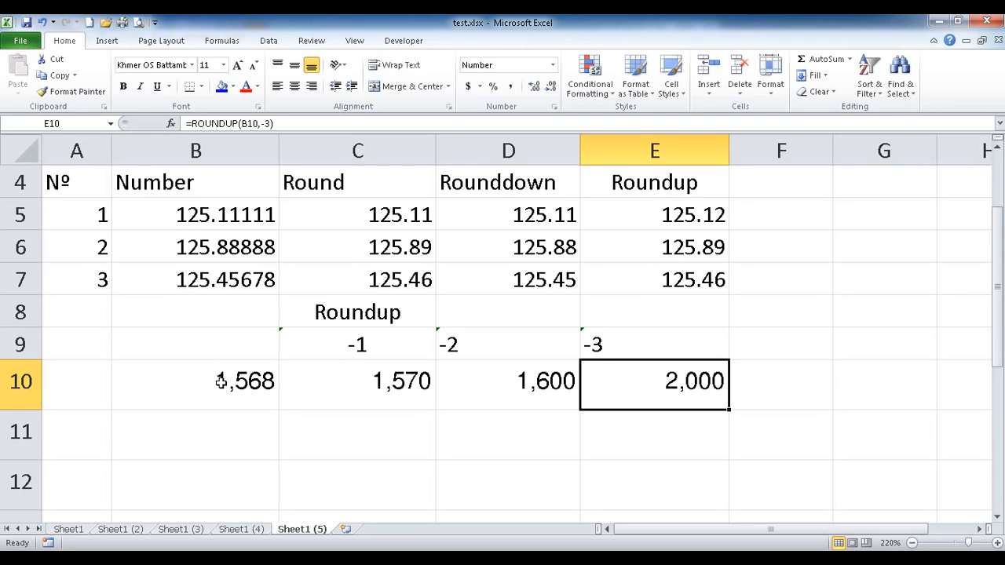
{"action": "left_click_drag", "start_coordinate": [678, 341], "coordinate": [680, 383]}
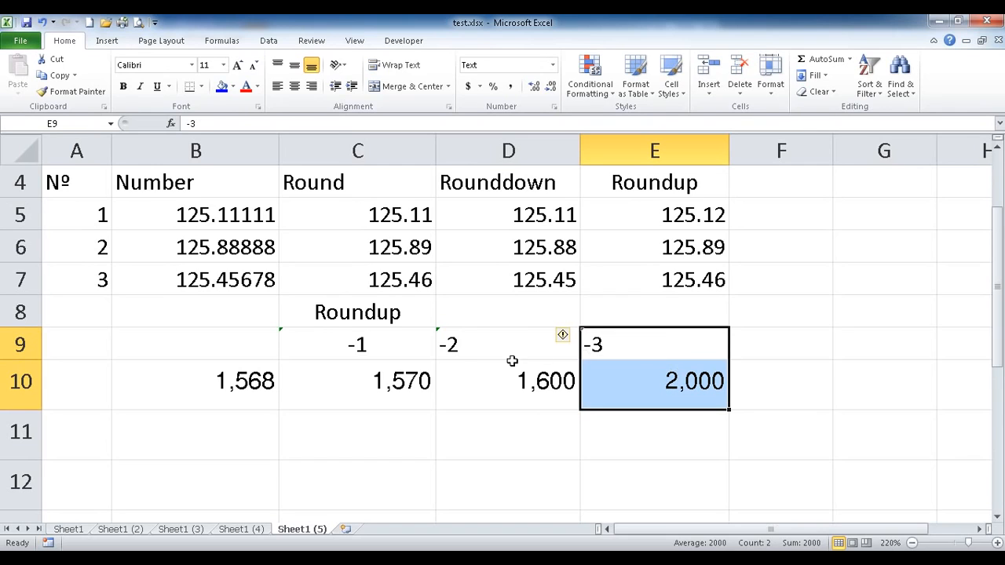
{"action": "left_click_drag", "start_coordinate": [493, 350], "coordinate": [495, 372]}
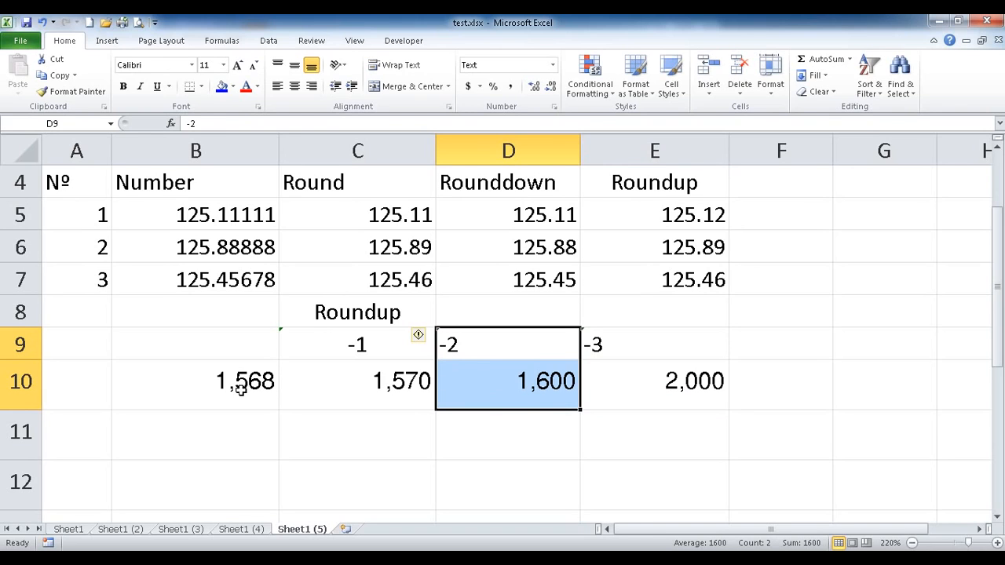
{"action": "left_click", "coordinate": [373, 317]}
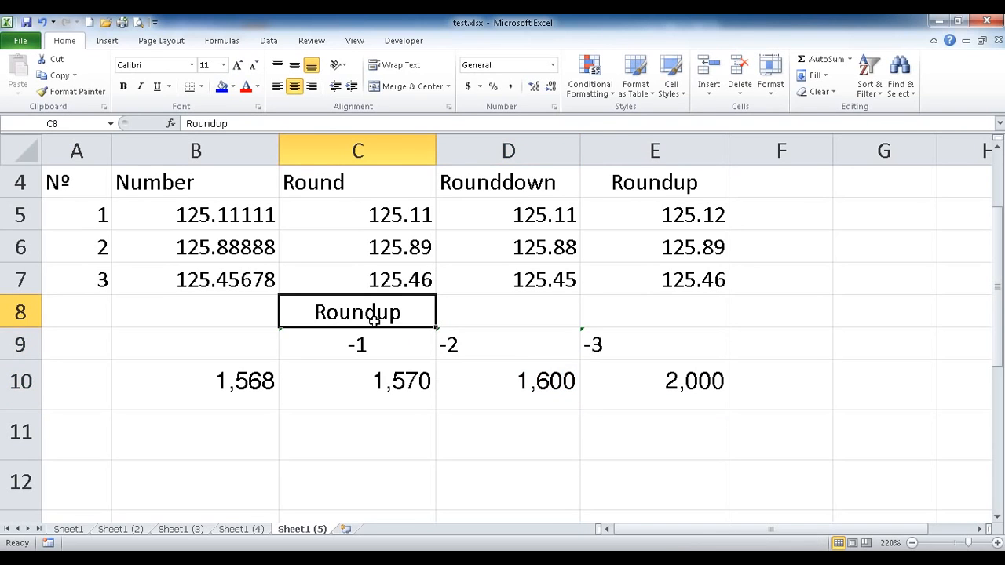
Type ប្រាក់រៀល into B9 and color the label red.
{"action": "left_click", "coordinate": [144, 353]}
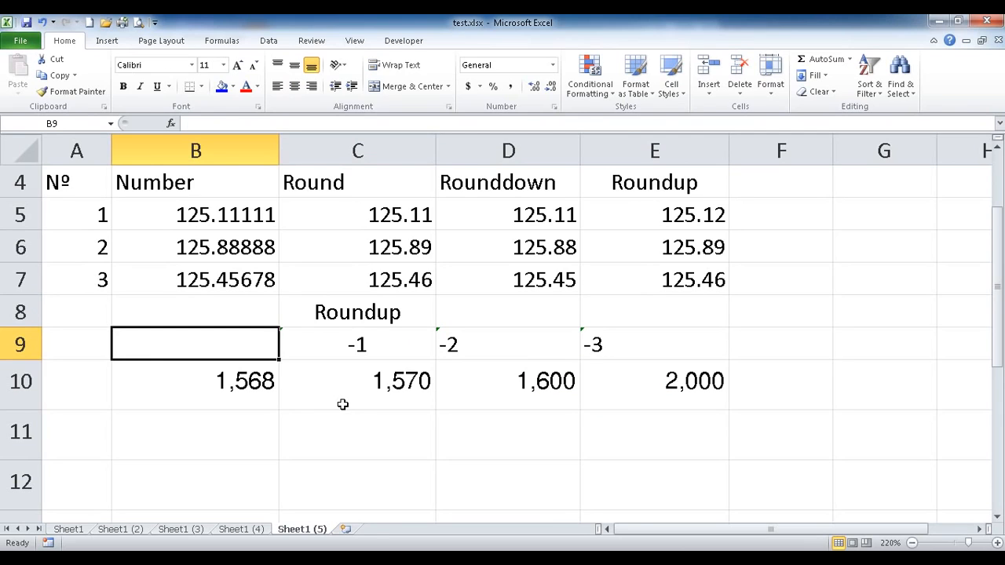
{"action": "type", "text": "ប្រាក"}
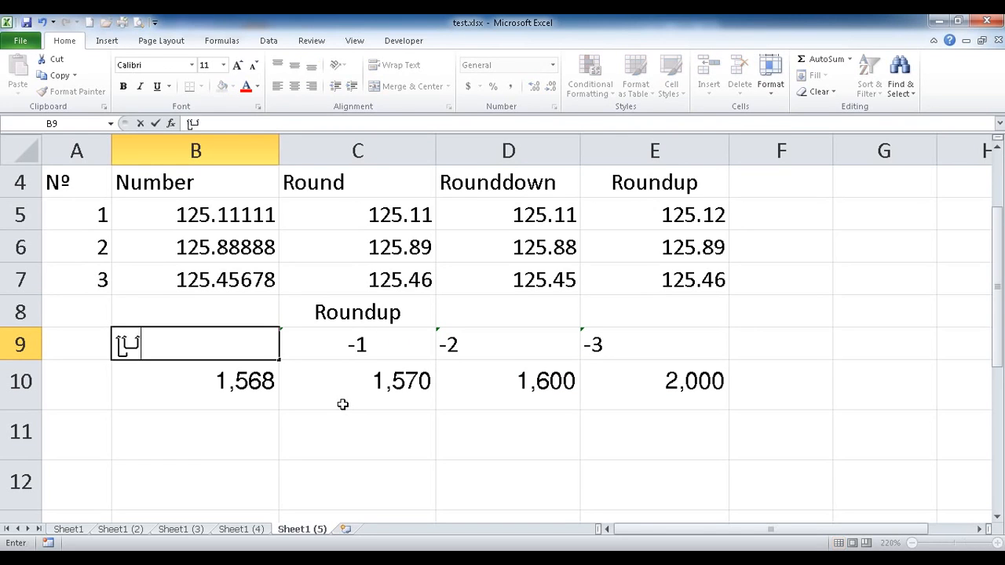
{"action": "type", "text": "់រៀល"}
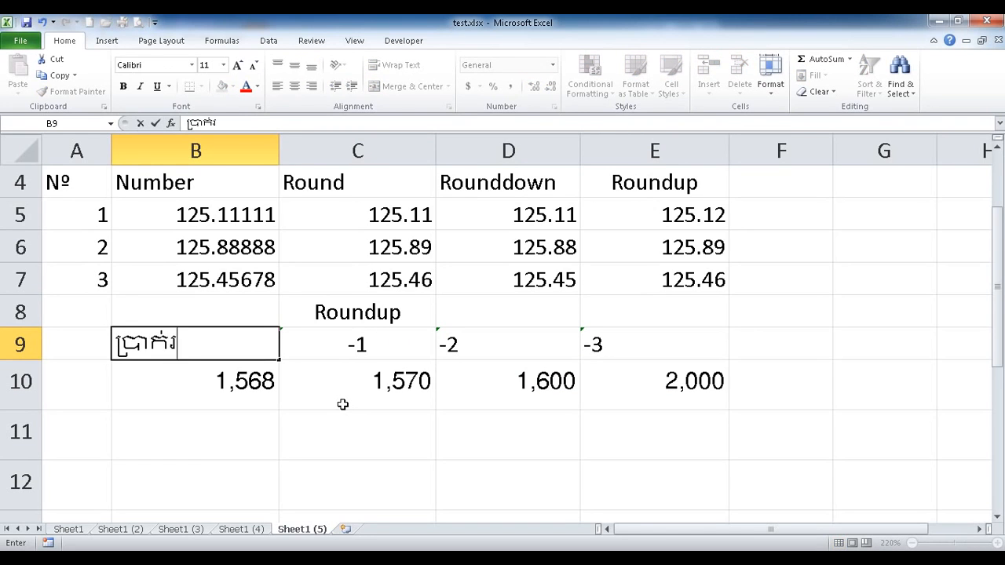
{"action": "key", "text": "Return"}
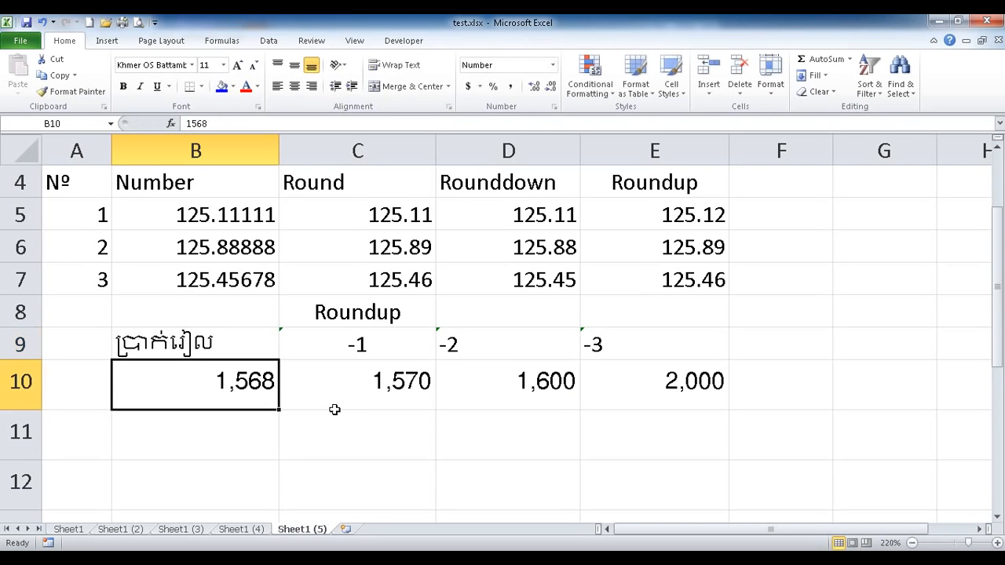
{"action": "left_click", "coordinate": [220, 351]}
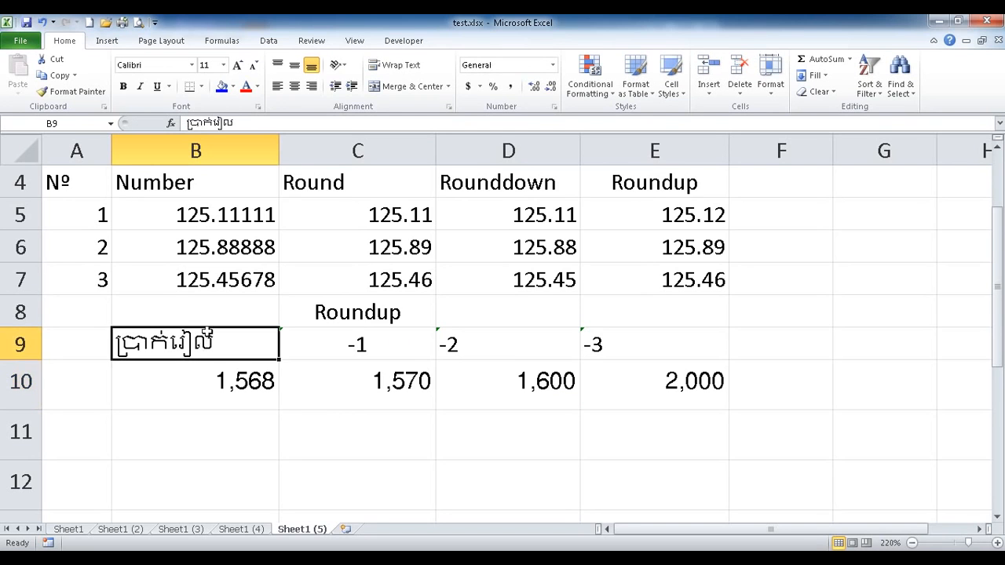
{"action": "left_click", "coordinate": [243, 89]}
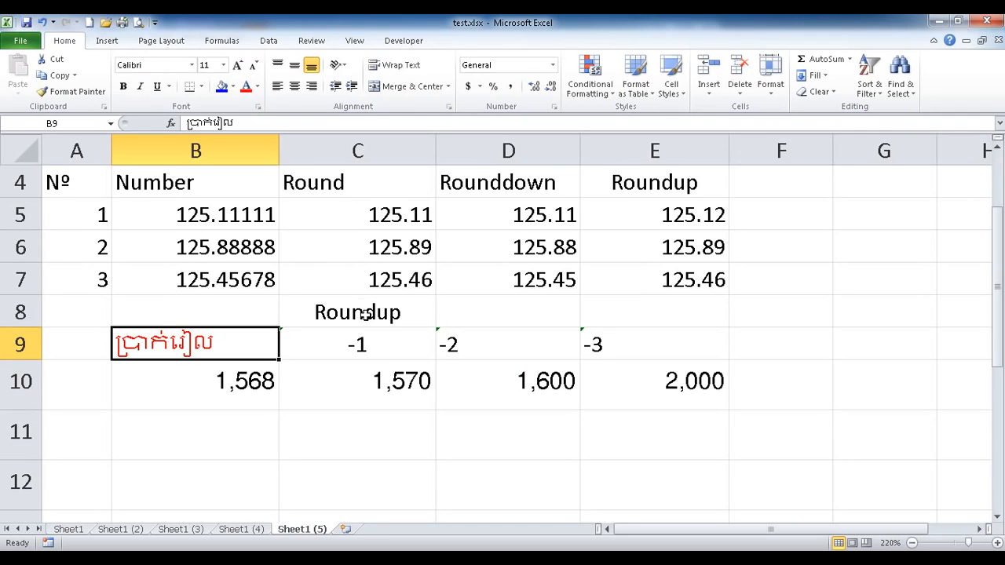
{"action": "scroll", "coordinate": [365, 314], "scroll_direction": "down", "scroll_amount": 1}
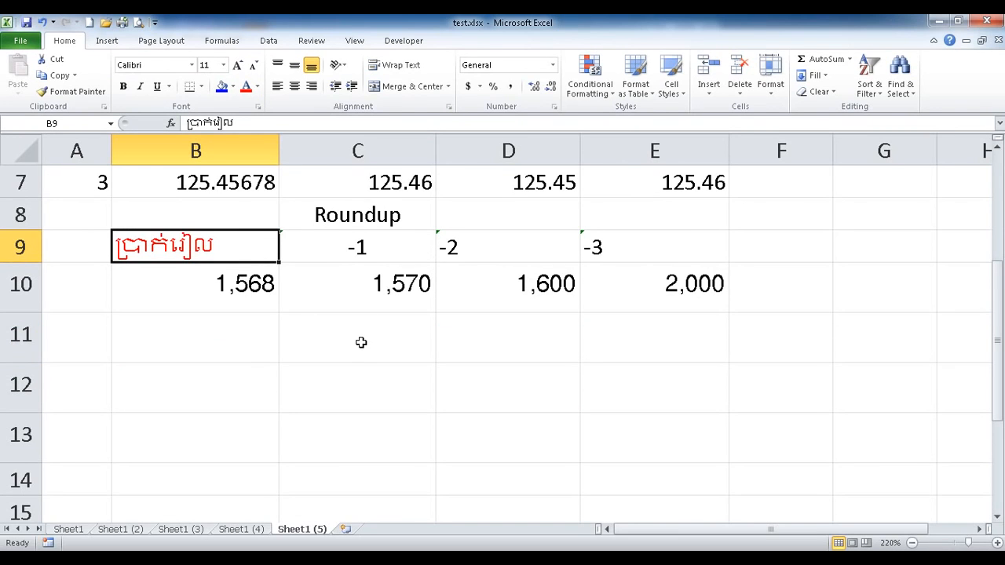
Enter the time 2:35:28 in cell B13.
{"action": "left_click", "coordinate": [212, 395]}
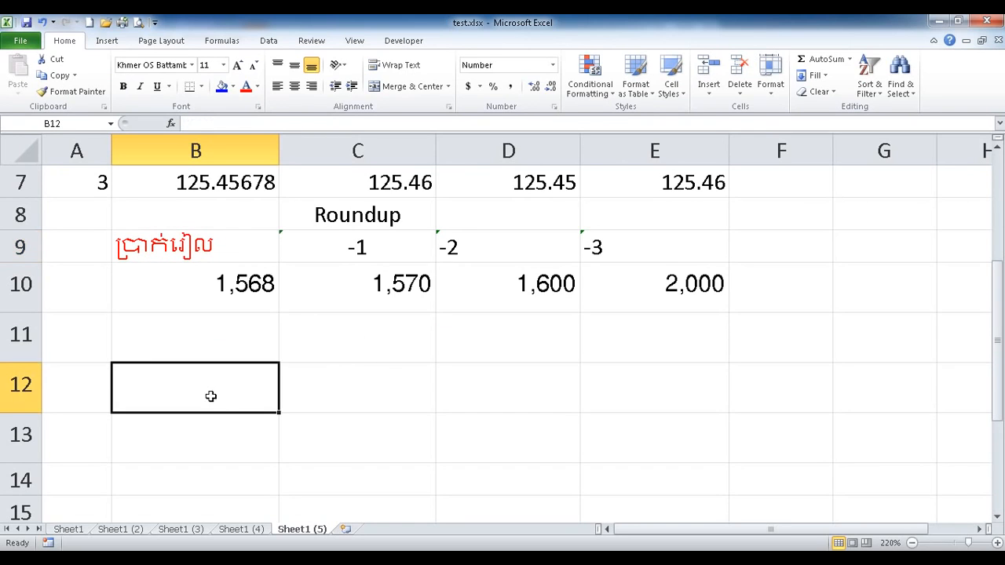
{"action": "left_click", "coordinate": [208, 434]}
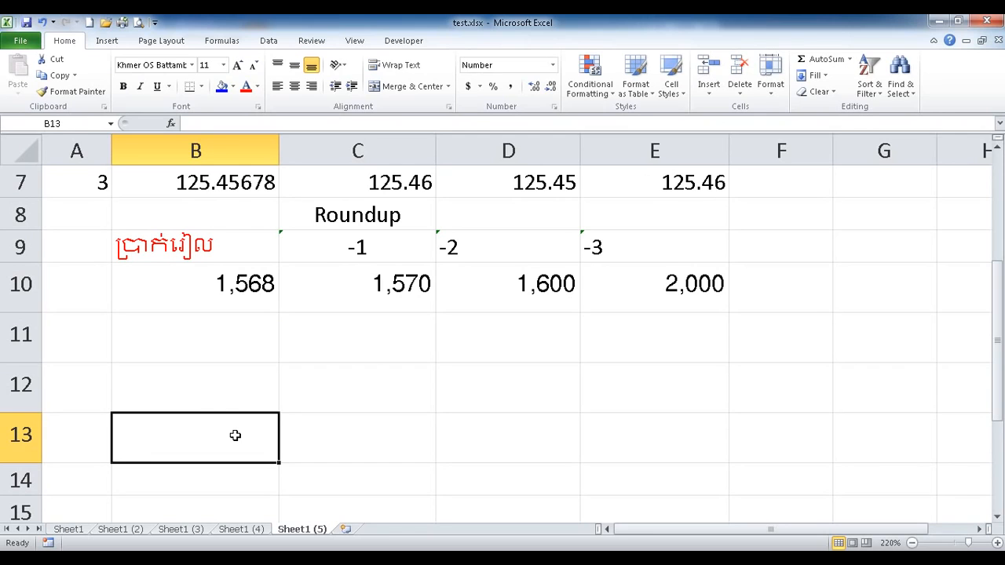
{"action": "type", "text": "2"}
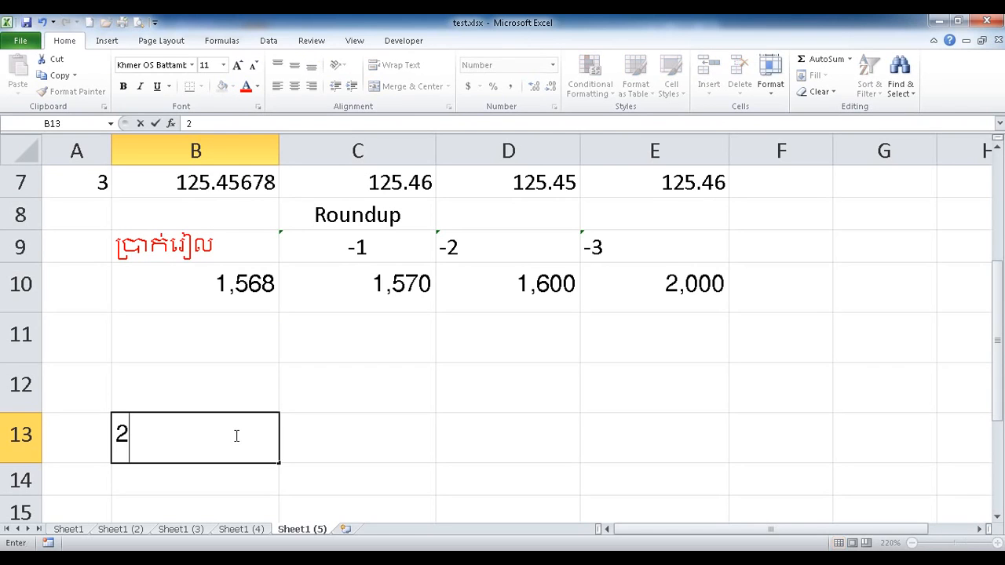
{"action": "type", "text": ":35:28"}
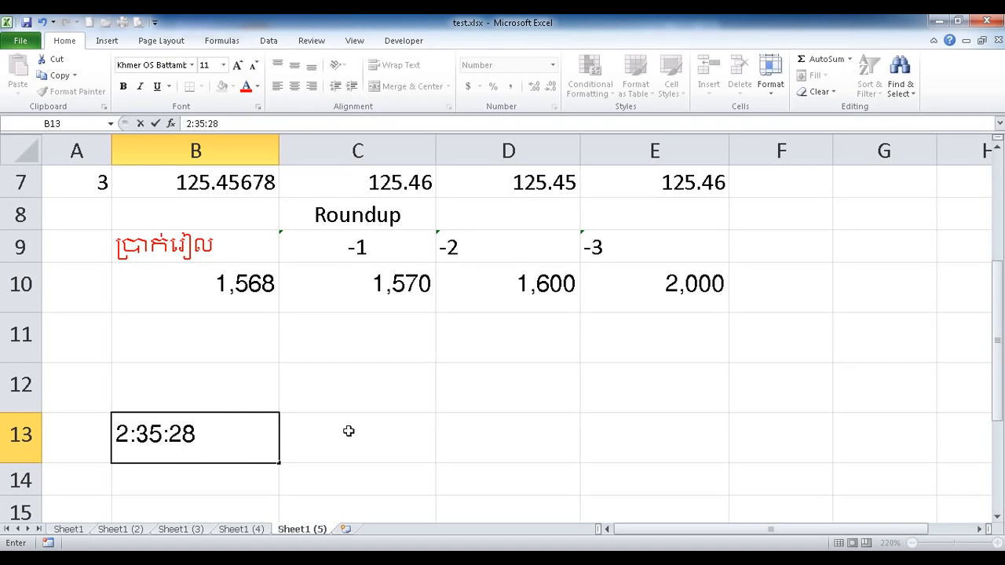
{"action": "left_click", "coordinate": [348, 432]}
Give B13 the custom number format h:mm:ss.
{"action": "left_click", "coordinate": [236, 445]}
{"action": "right_click", "coordinate": [235, 446]}
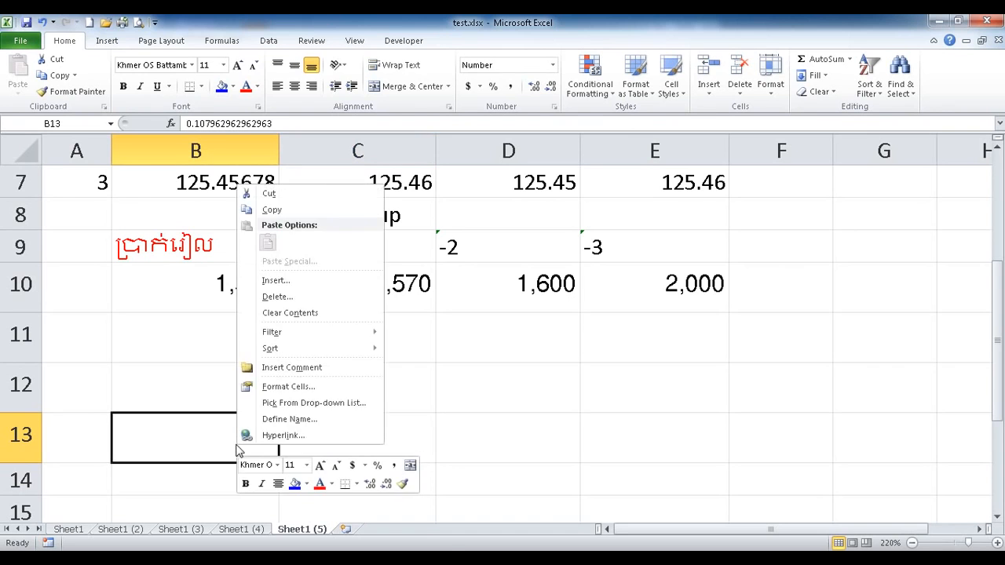
{"action": "left_click", "coordinate": [267, 388]}
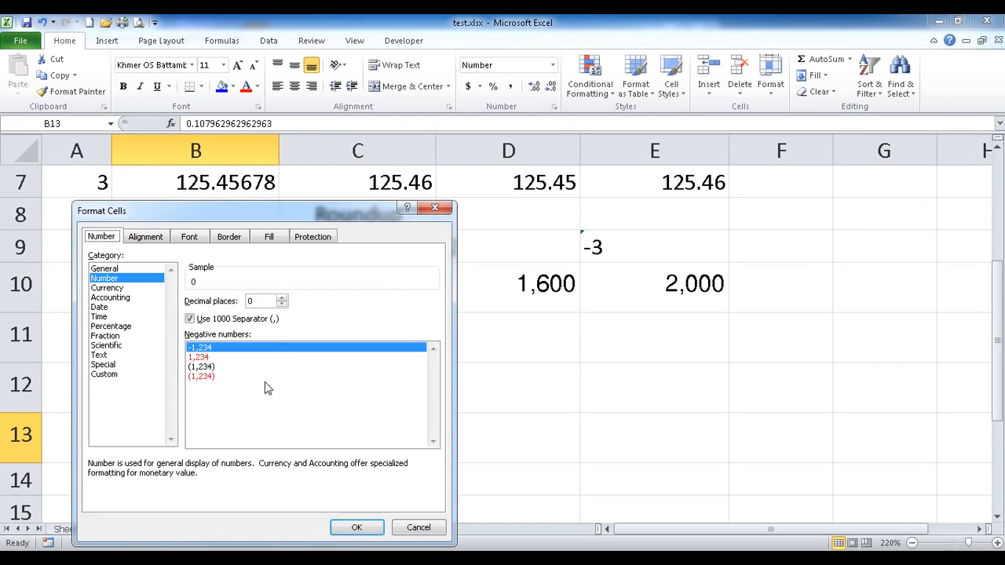
{"action": "left_click", "coordinate": [115, 375]}
{"action": "left_click_drag", "start_coordinate": [245, 311], "coordinate": [122, 314]}
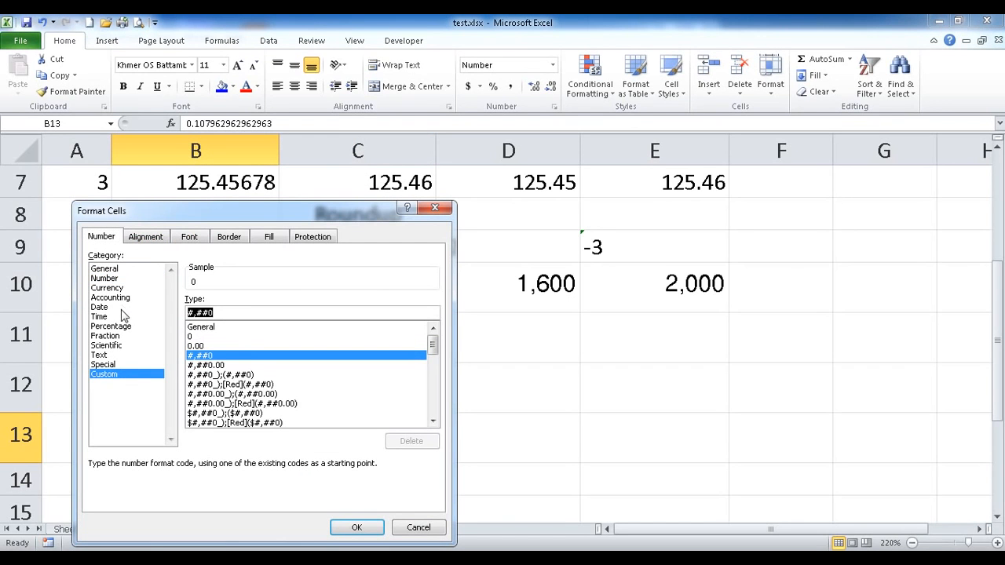
{"action": "type", "text": "h:"}
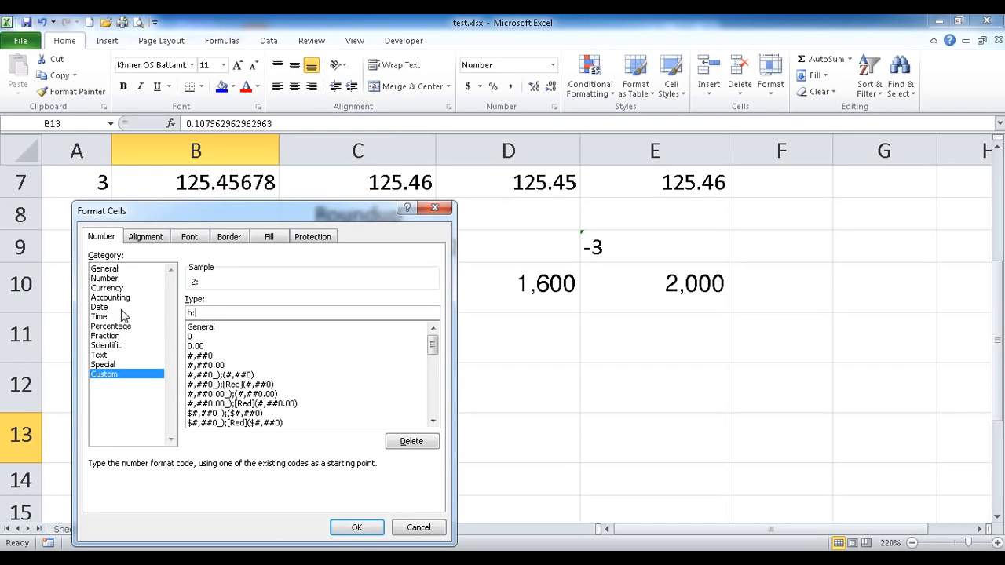
{"action": "type", "text": "m:ss"}
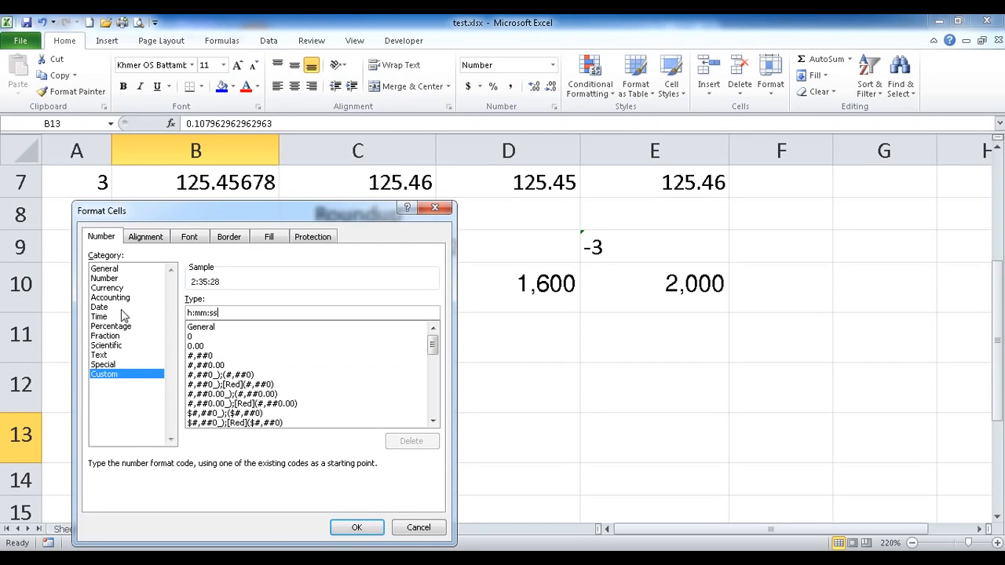
{"action": "left_click", "coordinate": [356, 528]}
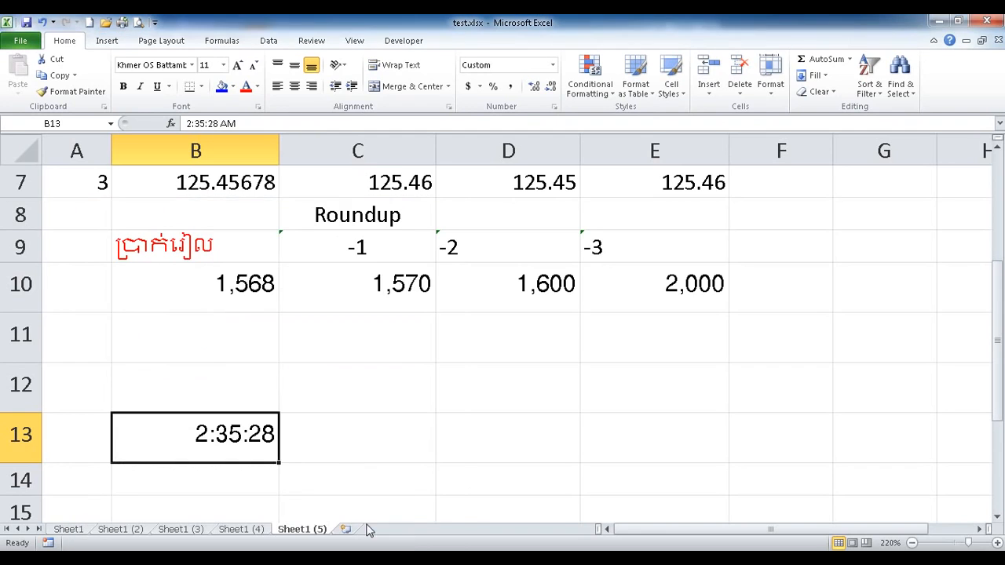
Copy B13's time format onto C13:E14 with Format Painter.
{"action": "left_click", "coordinate": [72, 91]}
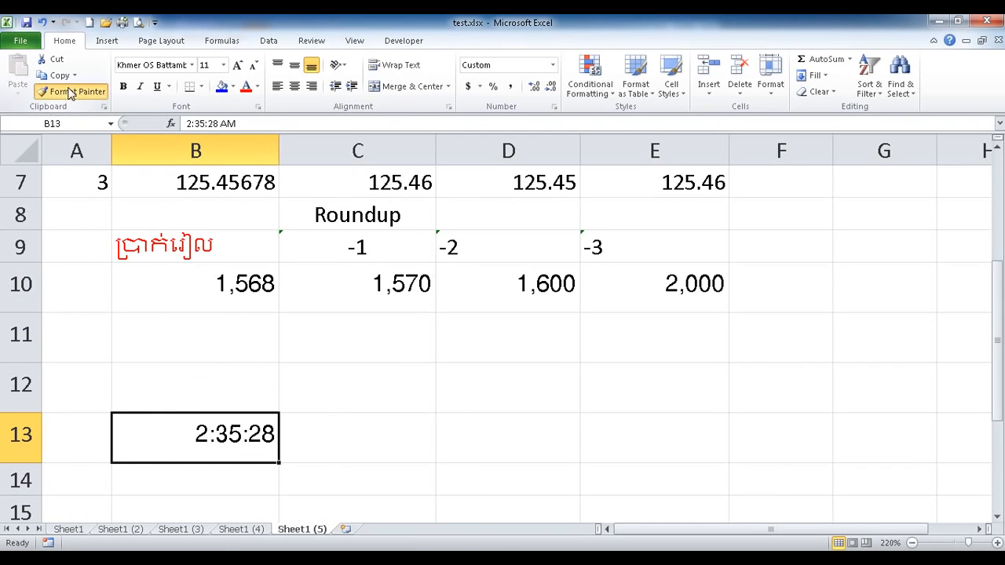
{"action": "mouse_move", "coordinate": [398, 435]}
{"action": "left_mouse_down"}
{"action": "mouse_move", "coordinate": [673, 463]}
{"action": "mouse_move", "coordinate": [664, 481]}
{"action": "left_mouse_up"}
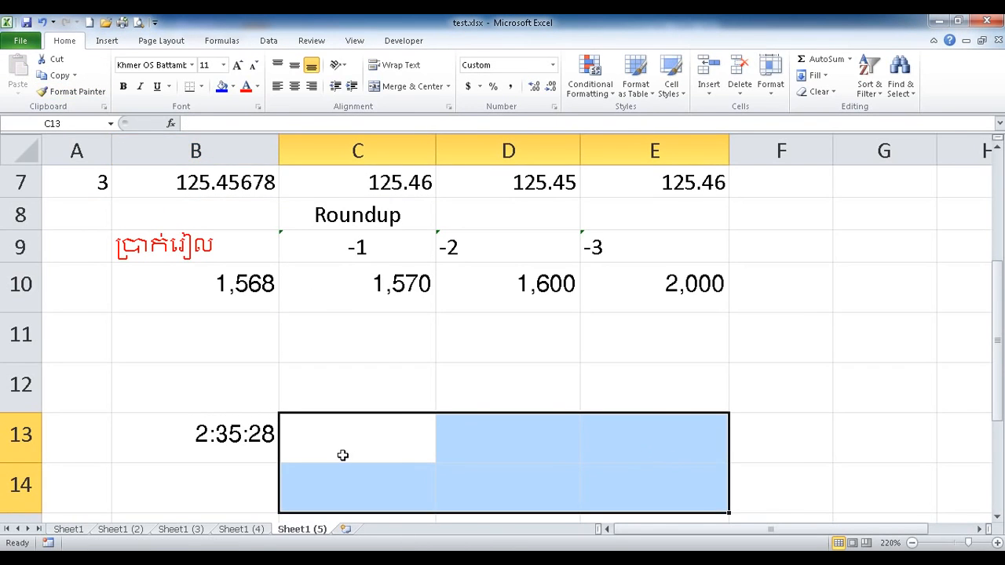
{"action": "left_click", "coordinate": [265, 443]}
{"action": "left_click", "coordinate": [345, 443]}
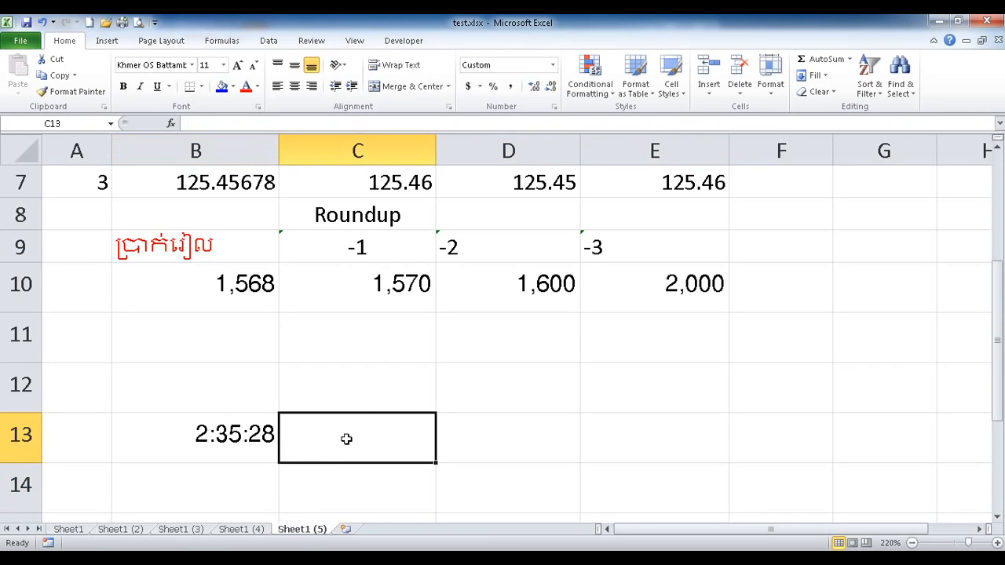
Type the headings Minute in C12 and Hour in D12.
{"action": "left_click", "coordinate": [364, 373]}
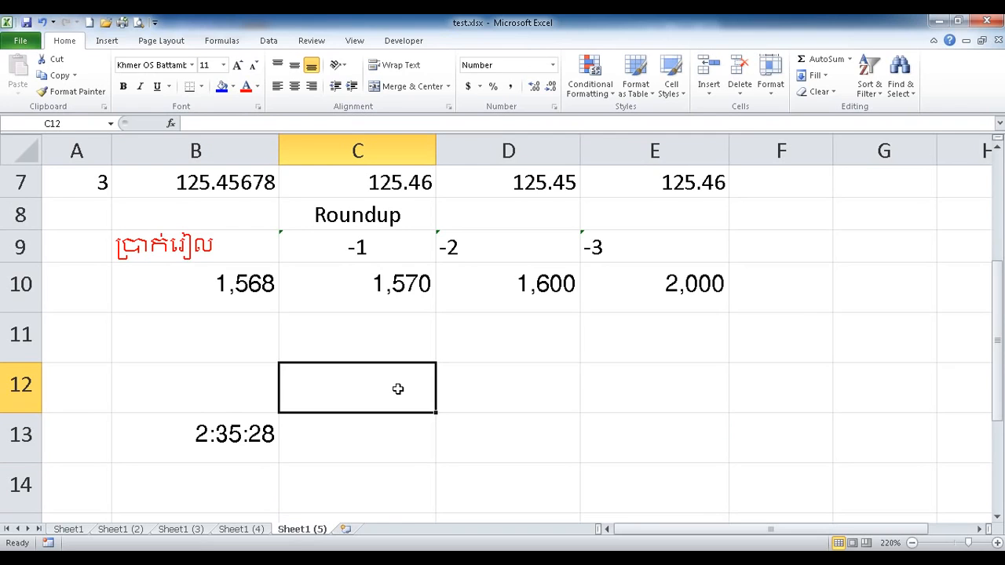
{"action": "type", "text": "Minute"}
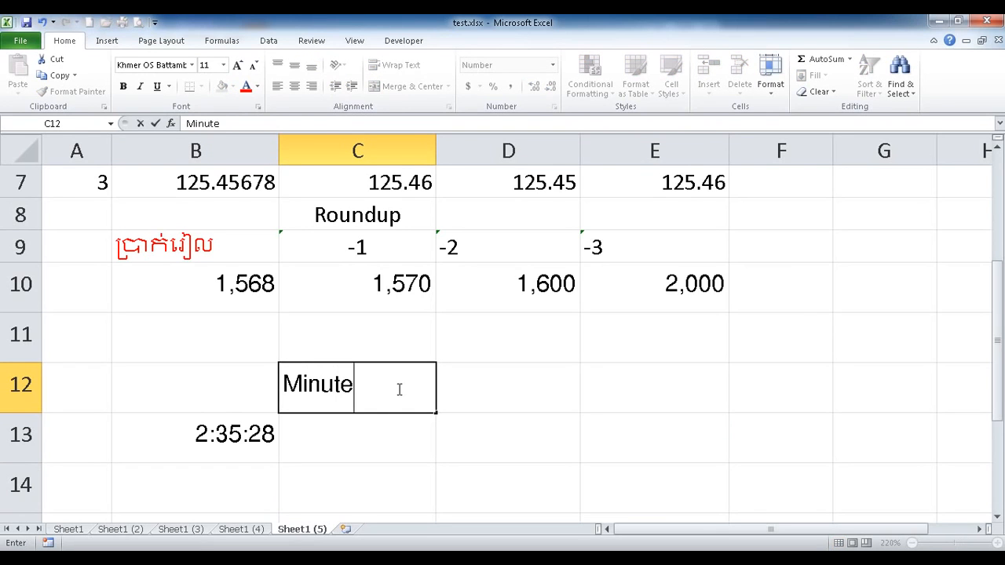
{"action": "key", "text": "Tab"}
{"action": "type", "text": "Hour"}
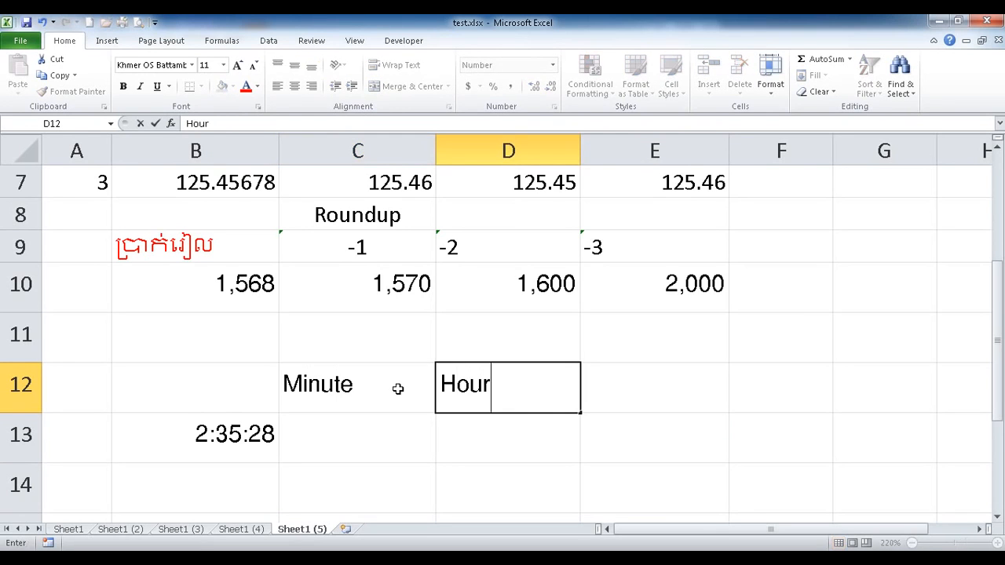
{"action": "key", "text": "Tab"}
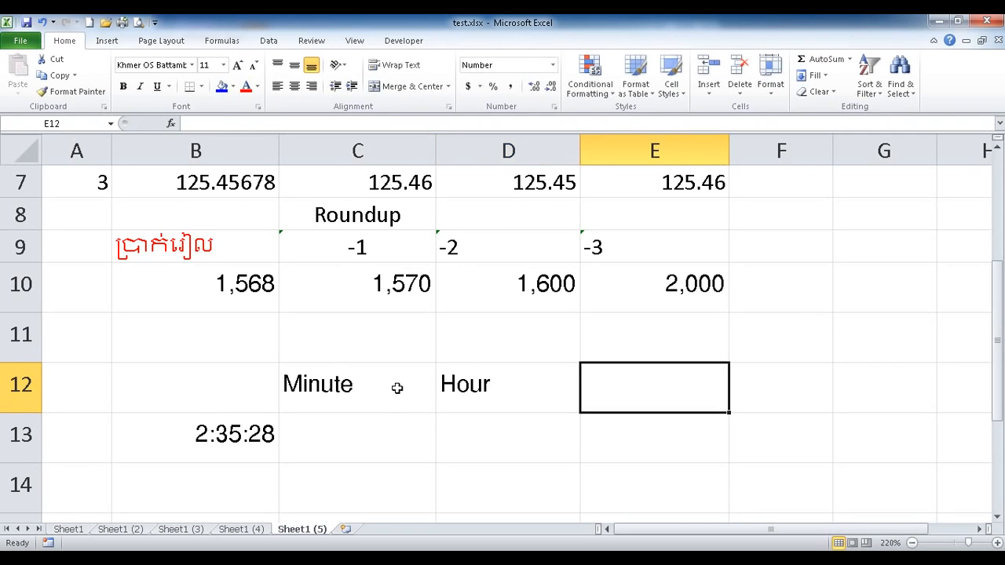
{"action": "left_click", "coordinate": [368, 444]}
{"action": "left_click_drag", "start_coordinate": [237, 337], "coordinate": [527, 329]}
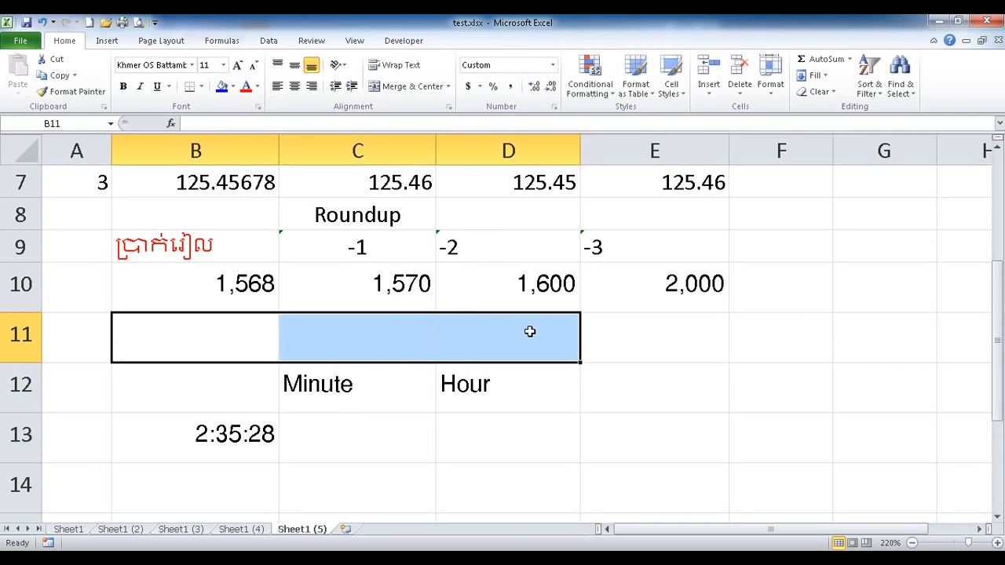
Merge and centre B11:D11 and enter the Khmer title 'បង្គត់ពេលវេលា'.
{"action": "left_click", "coordinate": [408, 86]}
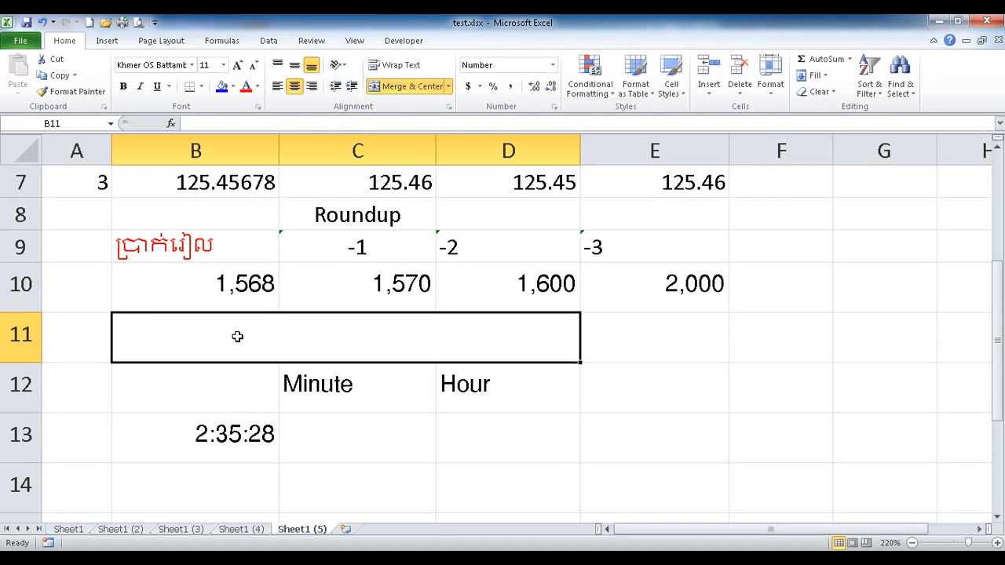
{"action": "type", "text": "បង្គត"}
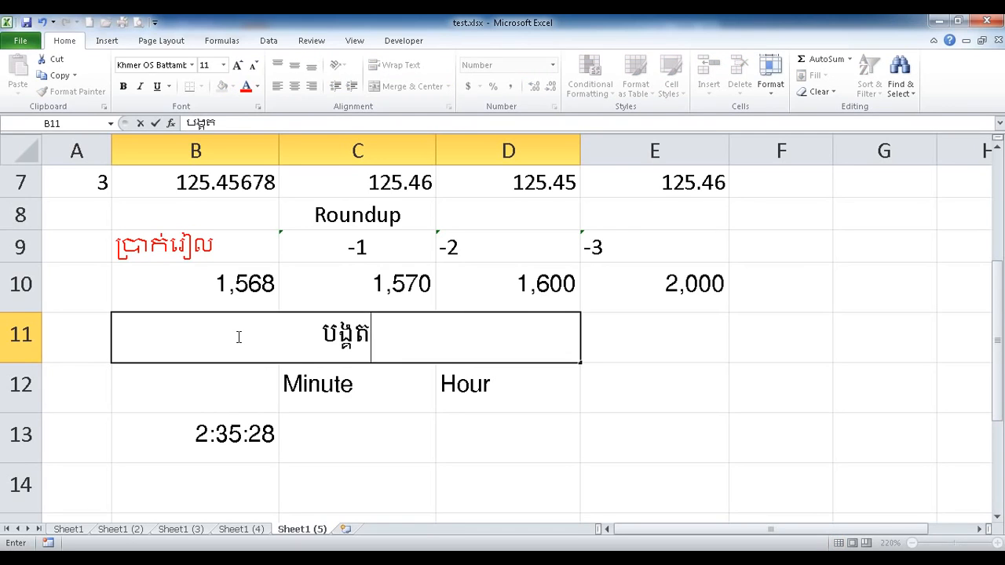
{"action": "type", "text": "់ពេលវេលា"}
{"action": "key", "text": "Return"}
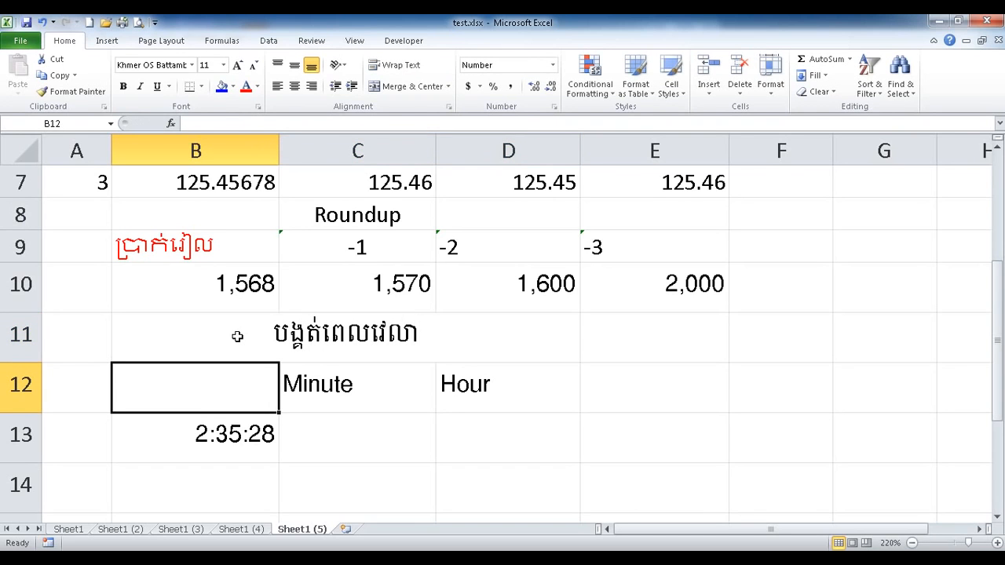
Give the merged title cell B11 a light green fill.
{"action": "left_click", "coordinate": [237, 336]}
{"action": "left_click", "coordinate": [222, 87]}
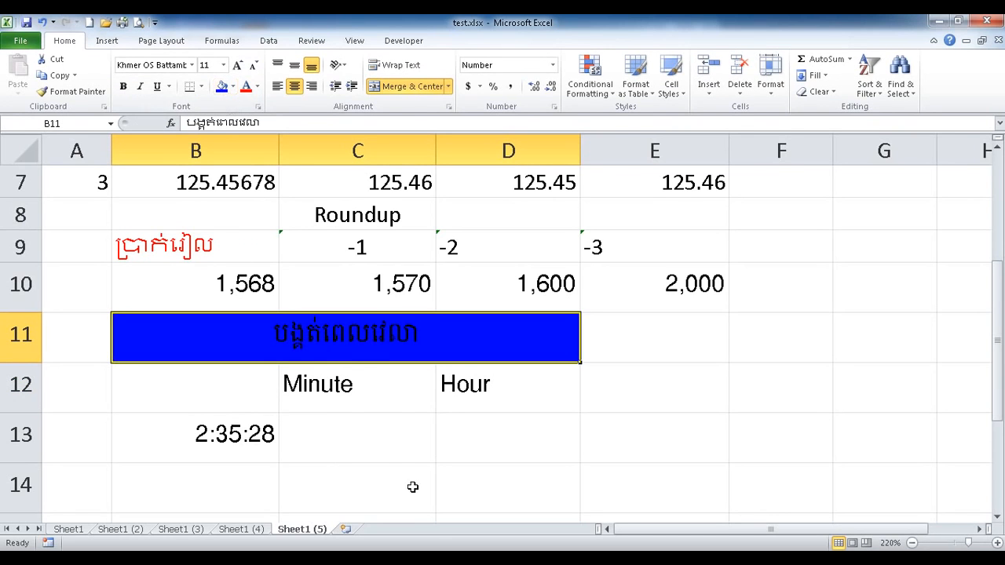
{"action": "left_click", "coordinate": [232, 87]}
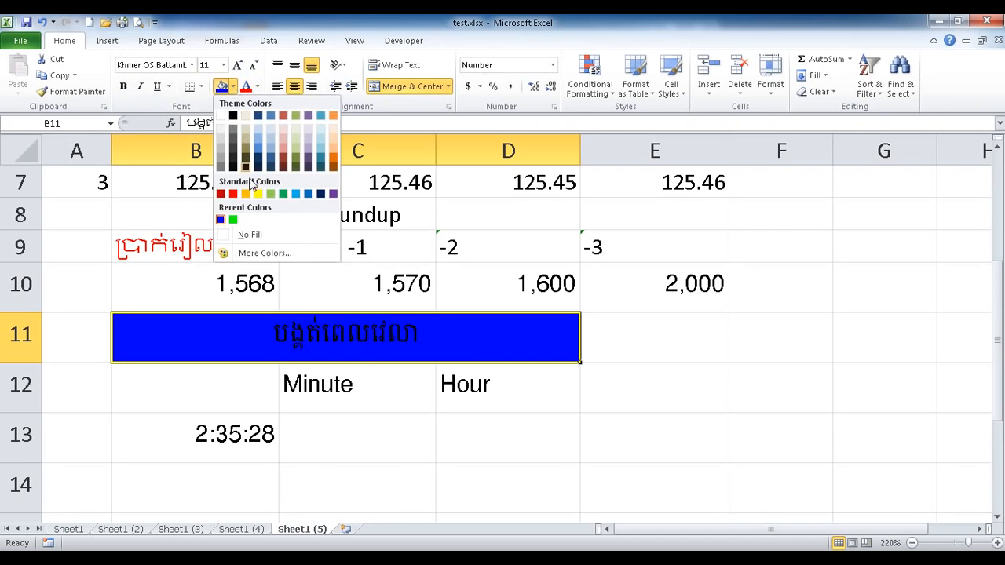
{"action": "left_click", "coordinate": [271, 194]}
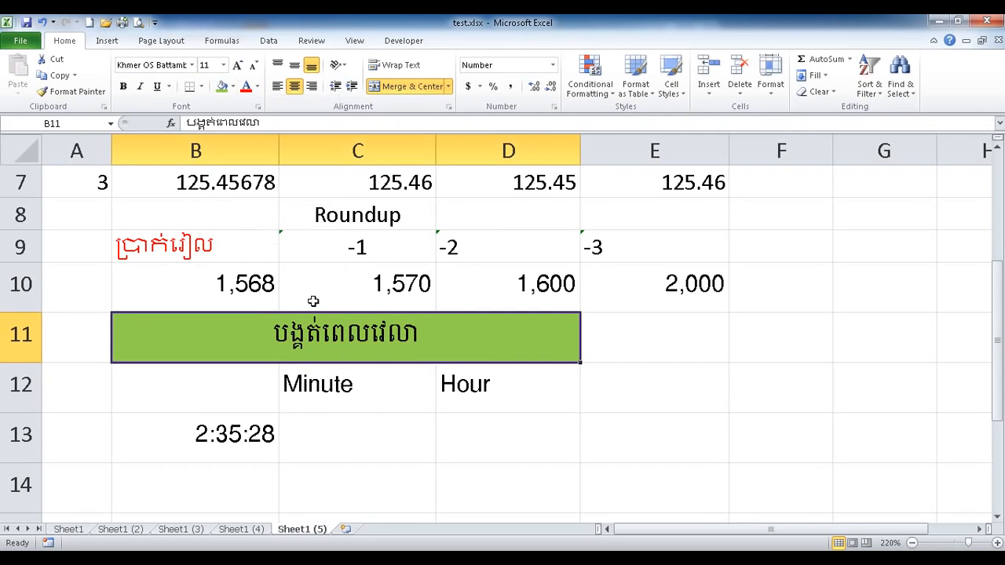
{"action": "left_click", "coordinate": [354, 392]}
{"action": "left_click", "coordinate": [240, 444]}
{"action": "left_click", "coordinate": [332, 440]}
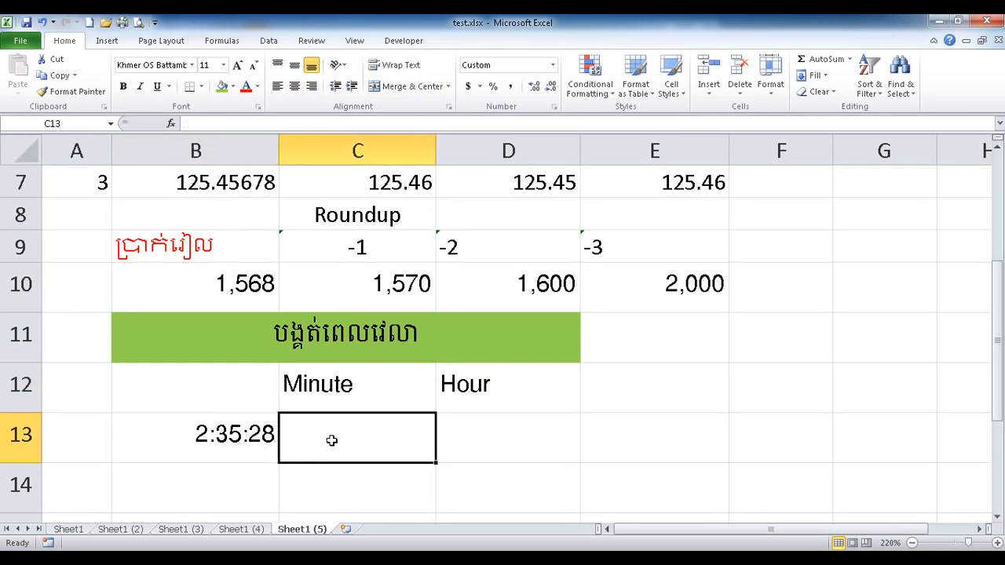
Enter =ROUNDUP(B13*1440,0)/1440 in C13 to round 2:35:28 up to 2:36:00.
{"action": "left_click", "coordinate": [234, 445]}
{"action": "left_click", "coordinate": [350, 434]}
{"action": "type", "text": "=r"}
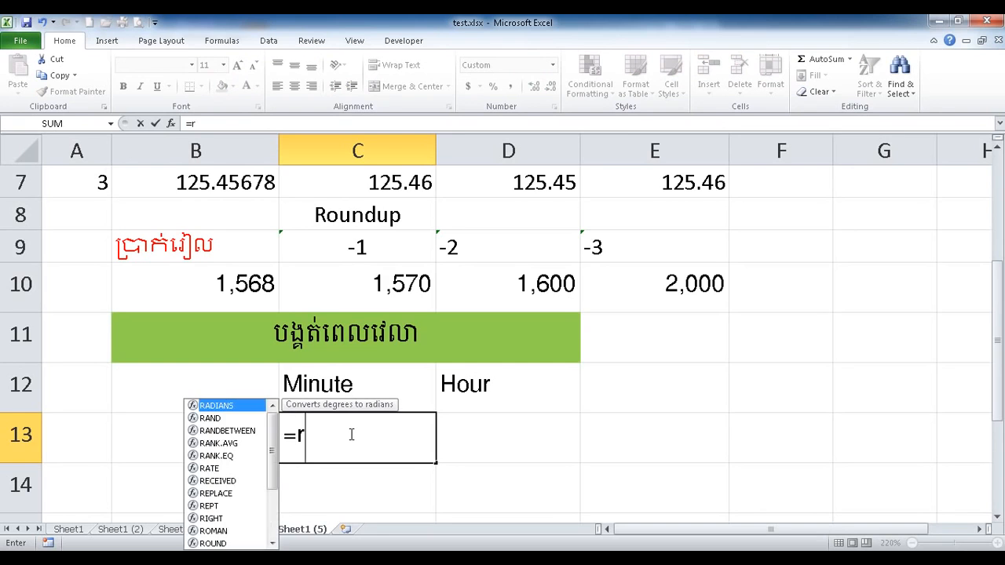
{"action": "type", "text": "o"}
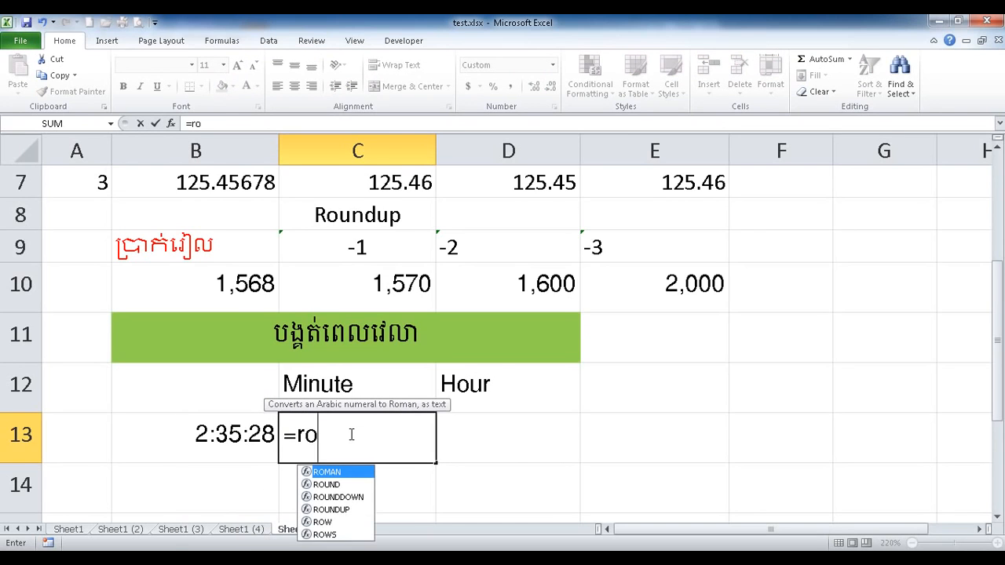
{"action": "type", "text": "u"}
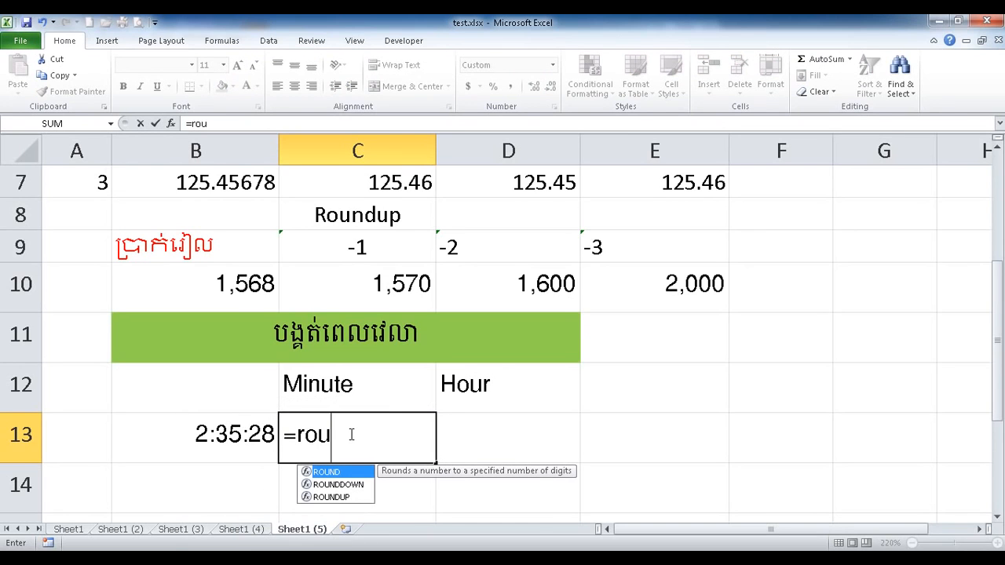
{"action": "double_click", "coordinate": [331, 497]}
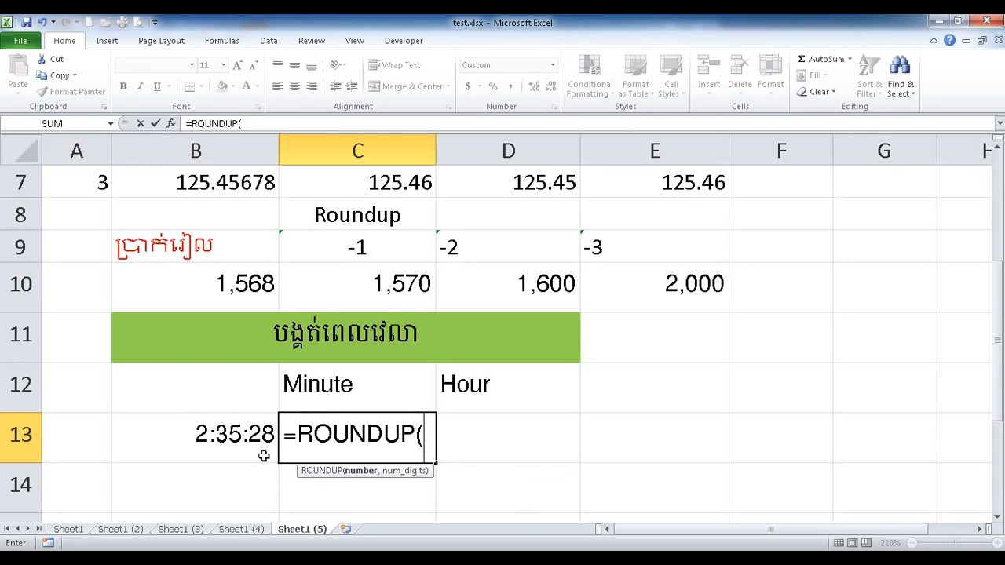
{"action": "left_click", "coordinate": [216, 430]}
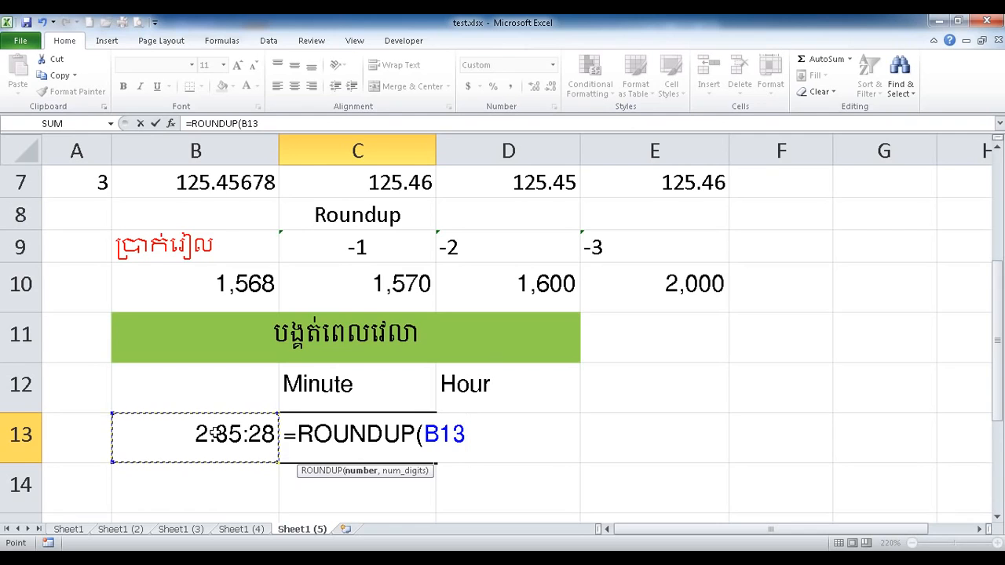
{"action": "type", "text": "*1440,0)/1440"}
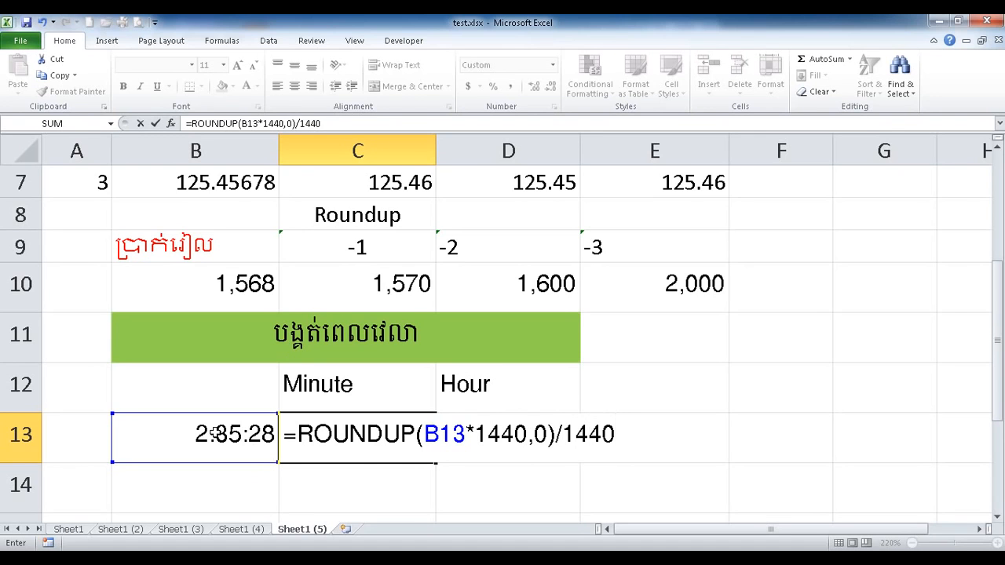
{"action": "key", "text": "Return"}
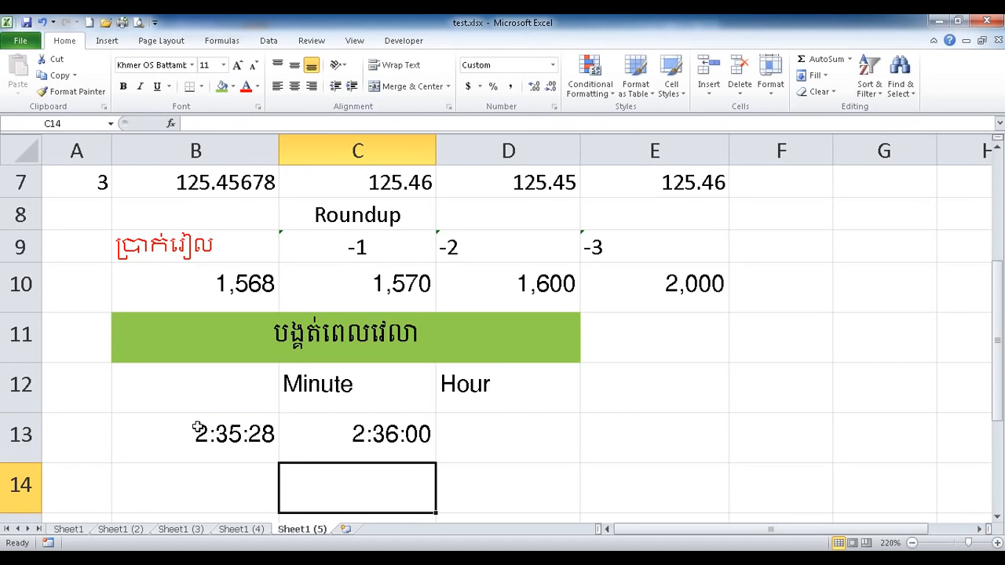
Review the C13 formula, highlighting its 1440 multiplier, leaving it unchanged.
{"action": "left_click", "coordinate": [218, 436]}
{"action": "left_click", "coordinate": [374, 439]}
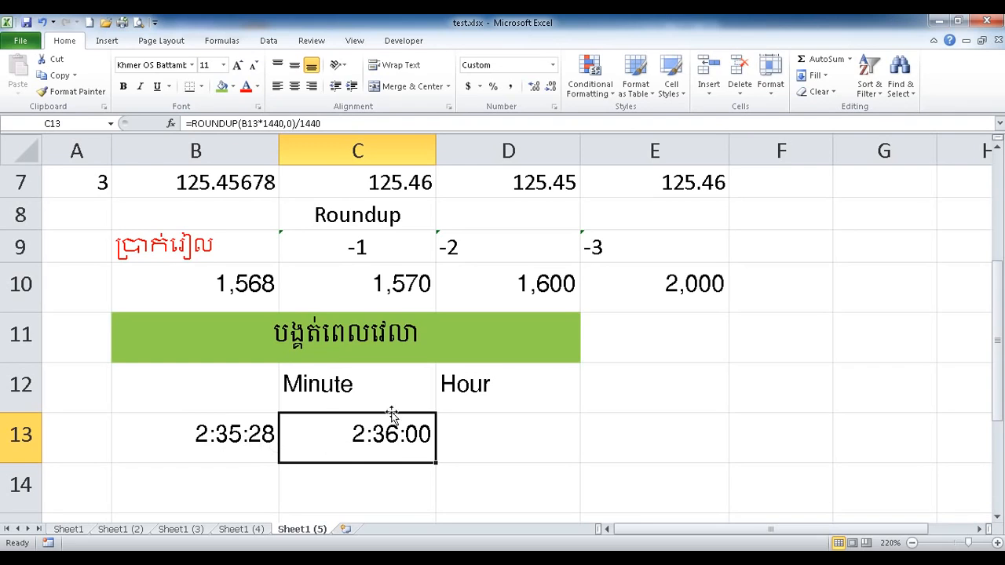
{"action": "double_click", "coordinate": [331, 434]}
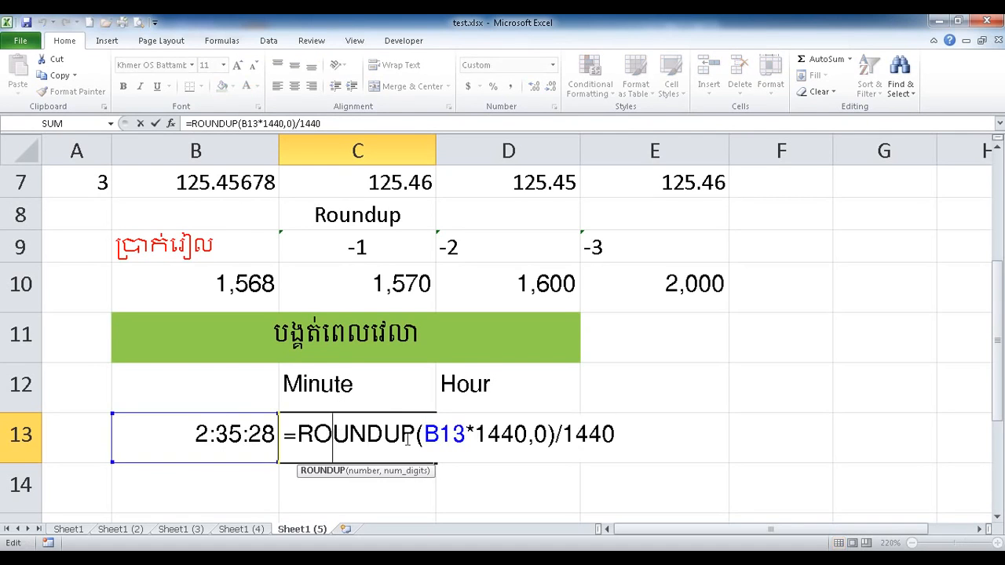
{"action": "left_click_drag", "start_coordinate": [476, 434], "coordinate": [533, 454]}
{"action": "key", "text": "Return"}
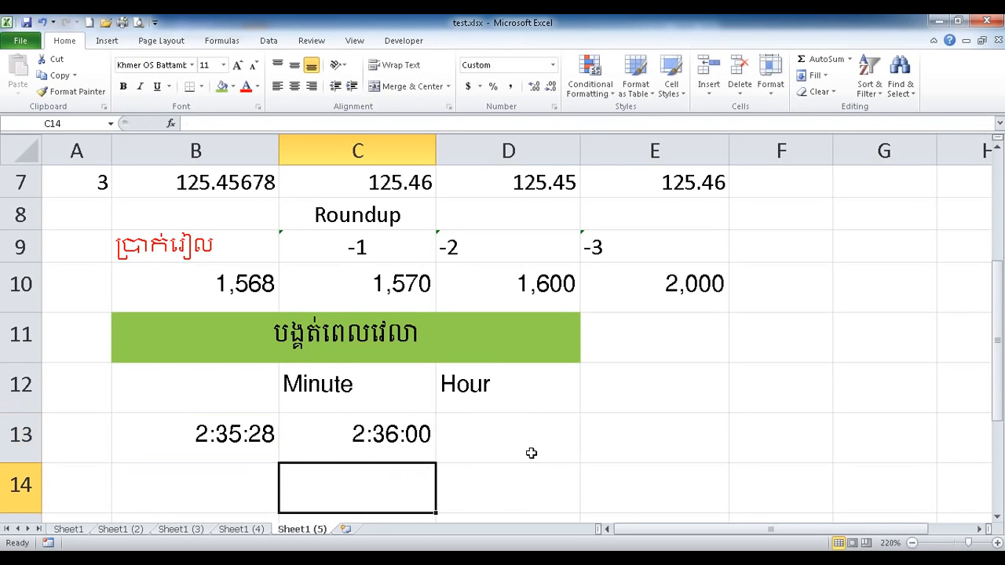
{"action": "scroll", "coordinate": [532, 454], "scroll_direction": "down", "scroll_amount": 1}
Enter 1440 in C15 as the number of minutes in a day.
{"action": "left_click", "coordinate": [322, 429]}
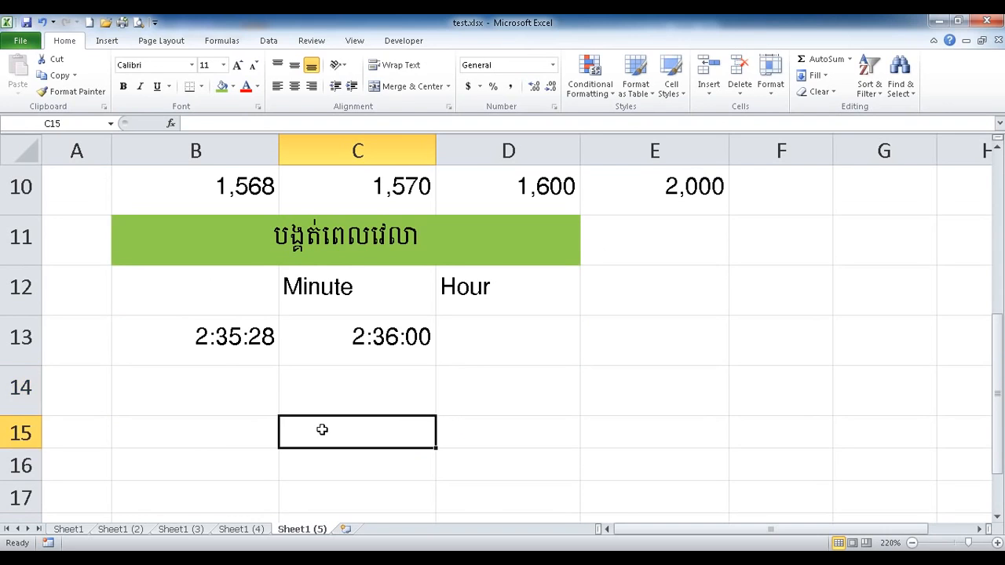
{"action": "type", "text": "1444"}
{"action": "key", "text": "BackSpace"}
{"action": "type", "text": "0"}
{"action": "key", "text": "Return"}
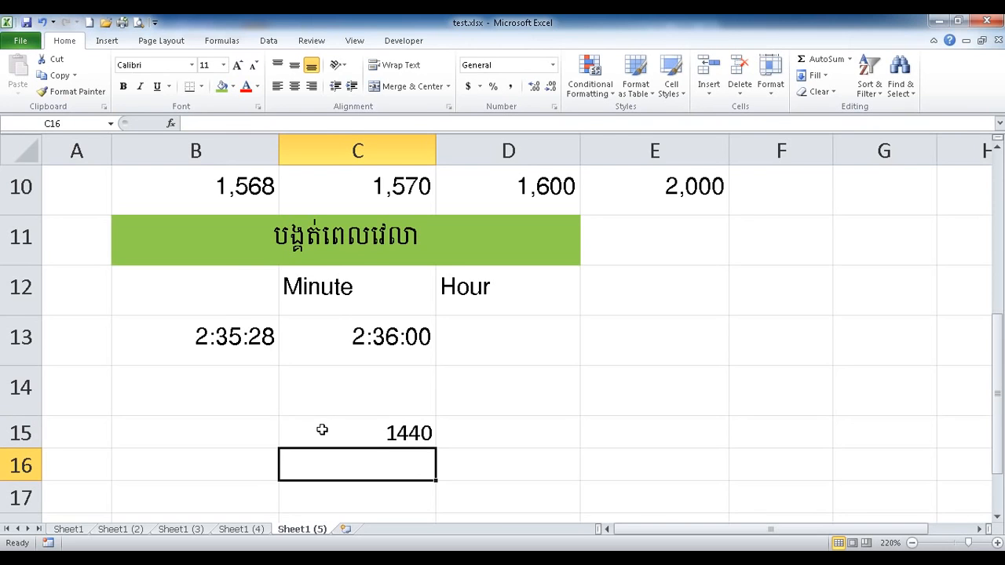
Enter =24*60 in C16, showing it also equals 1440.
{"action": "type", "text": "=2"}
{"action": "key", "text": "BackSpace"}
{"action": "type", "text": "24"}
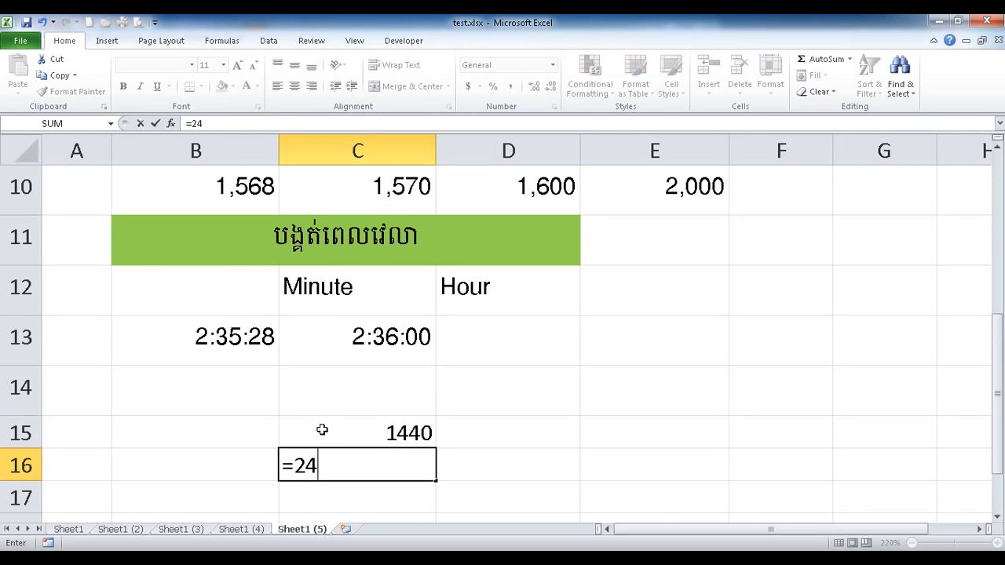
{"action": "type", "text": "*60"}
{"action": "key", "text": "Return"}
{"action": "double_click", "coordinate": [367, 468]}
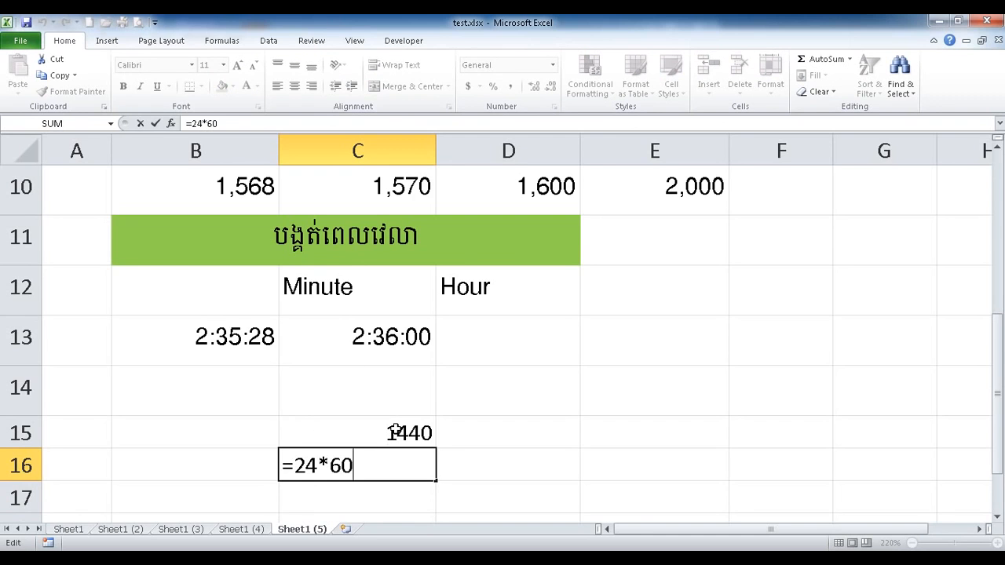
{"action": "key", "text": "Return"}
{"action": "left_click", "coordinate": [359, 336]}
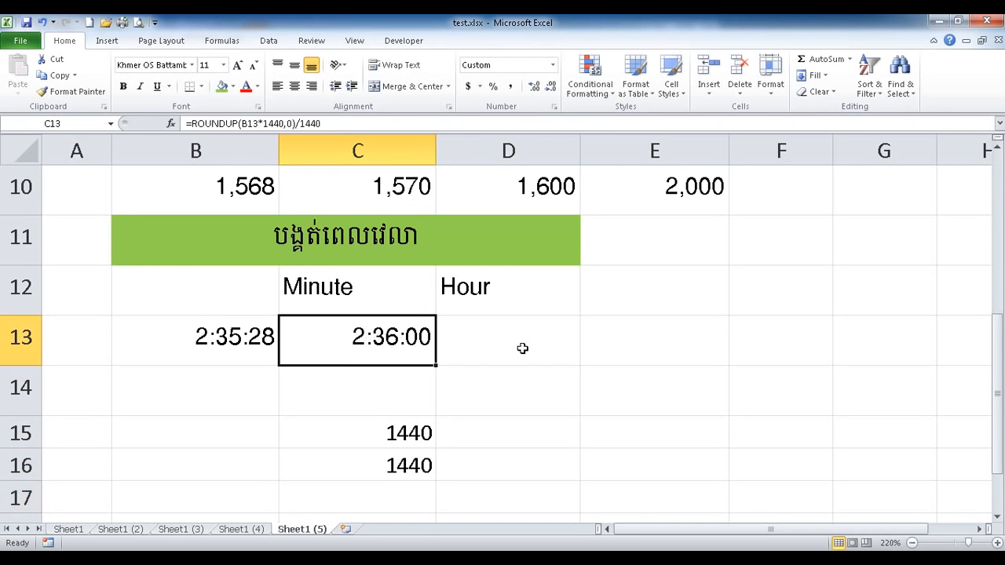
{"action": "left_click", "coordinate": [510, 361]}
Enter =ROUNDUP(B13*24,0)/24 in D13 to round 2:35:28 up to 3:00:00.
{"action": "type", "text": "="}
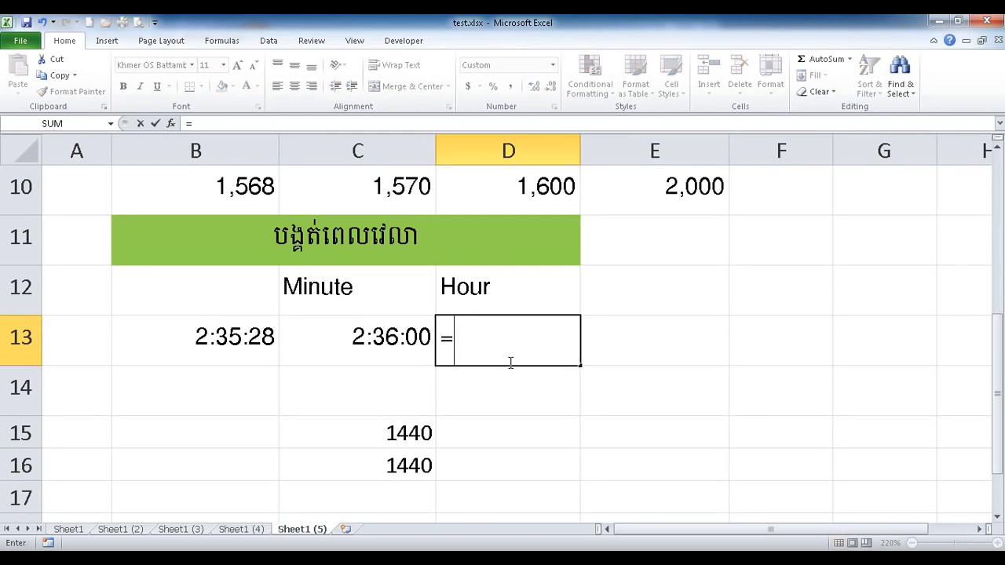
{"action": "type", "text": "rou"}
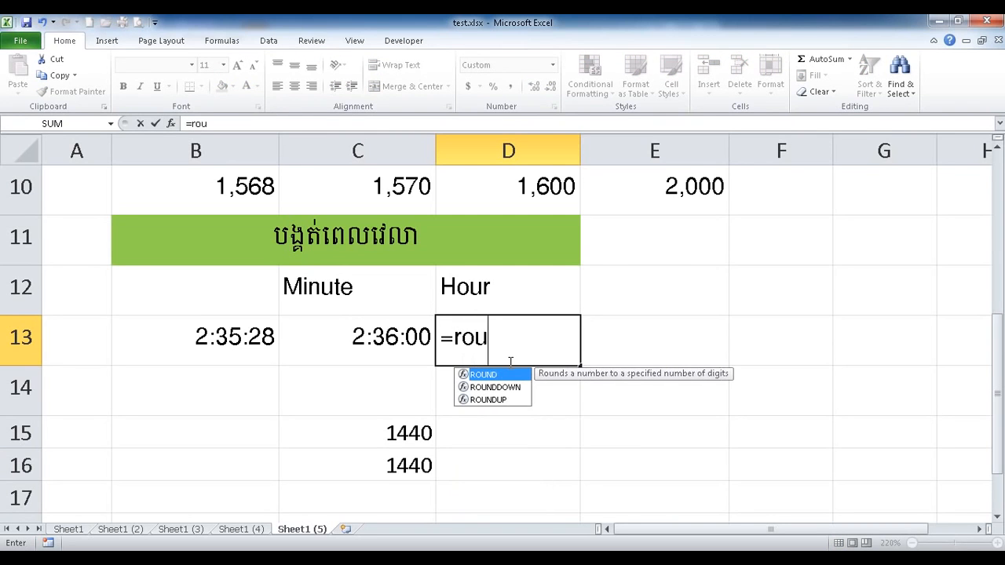
{"action": "double_click", "coordinate": [495, 400]}
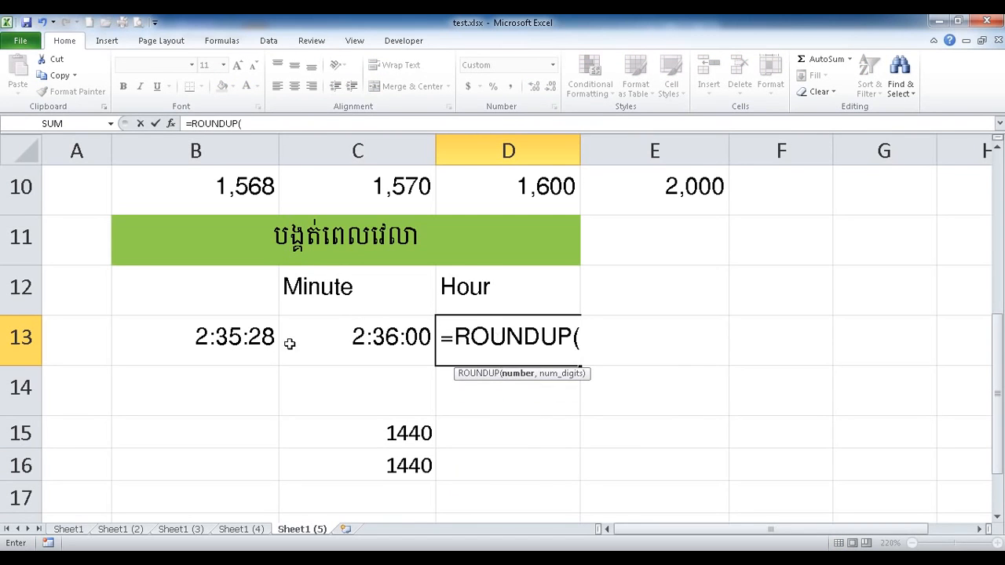
{"action": "left_click", "coordinate": [224, 340]}
{"action": "type", "text": "*24,0)"}
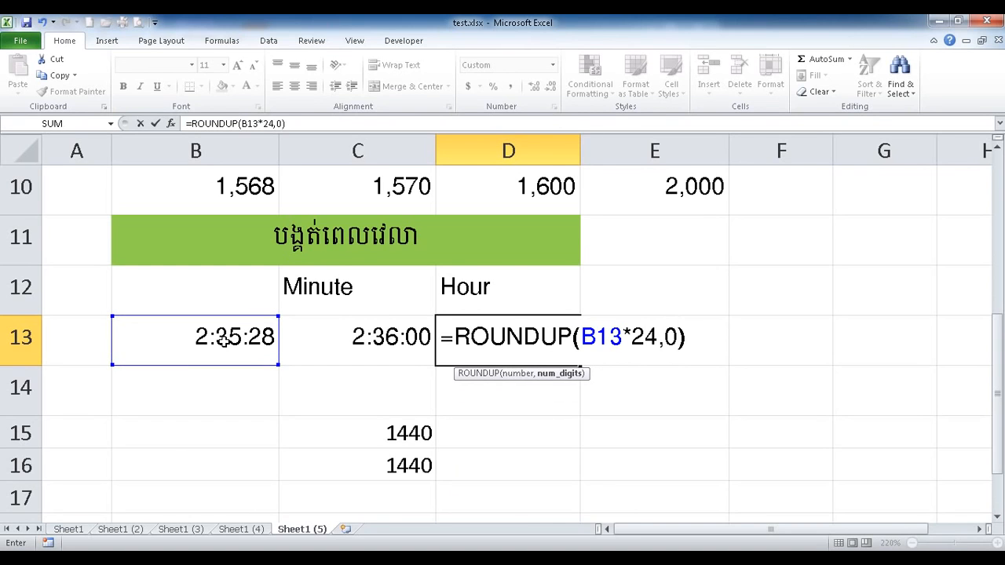
{"action": "type", "text": "/24"}
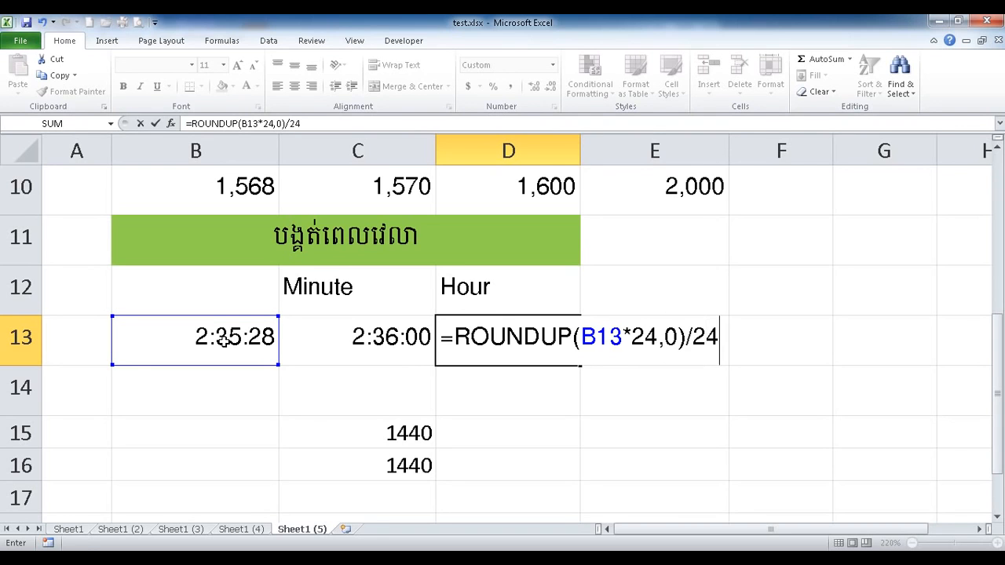
{"action": "key", "text": "Return"}
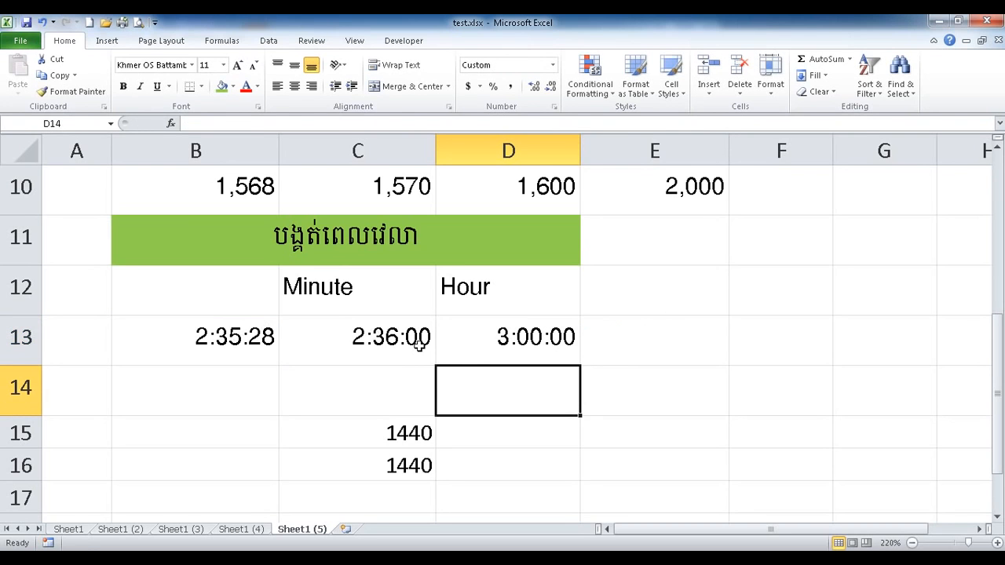
Review the minute and hour results across the B11:D14 time-rounding block.
{"action": "left_click", "coordinate": [543, 336]}
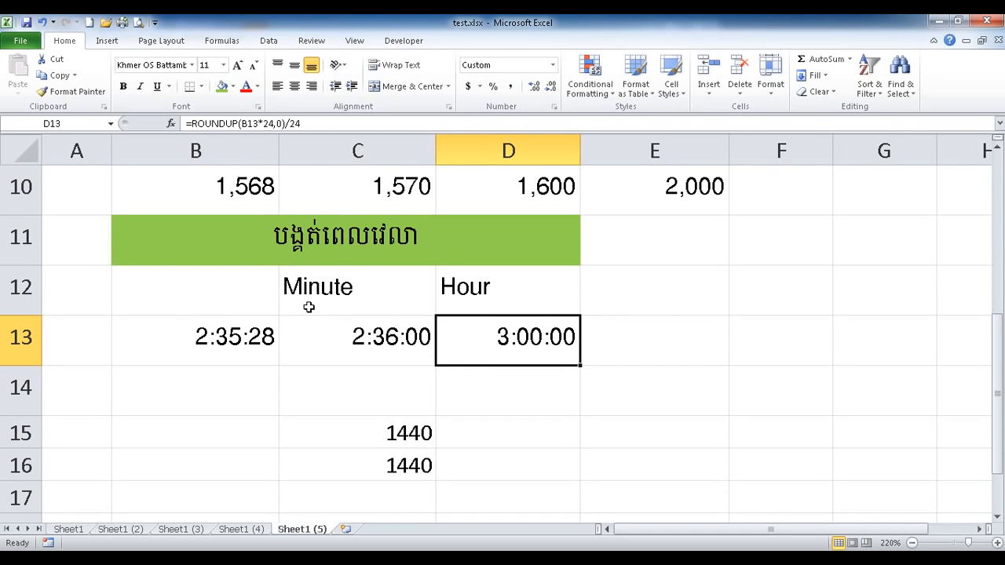
{"action": "left_click_drag", "start_coordinate": [352, 325], "coordinate": [357, 346]}
{"action": "left_click", "coordinate": [501, 336]}
{"action": "left_click_drag", "start_coordinate": [289, 245], "coordinate": [380, 369]}
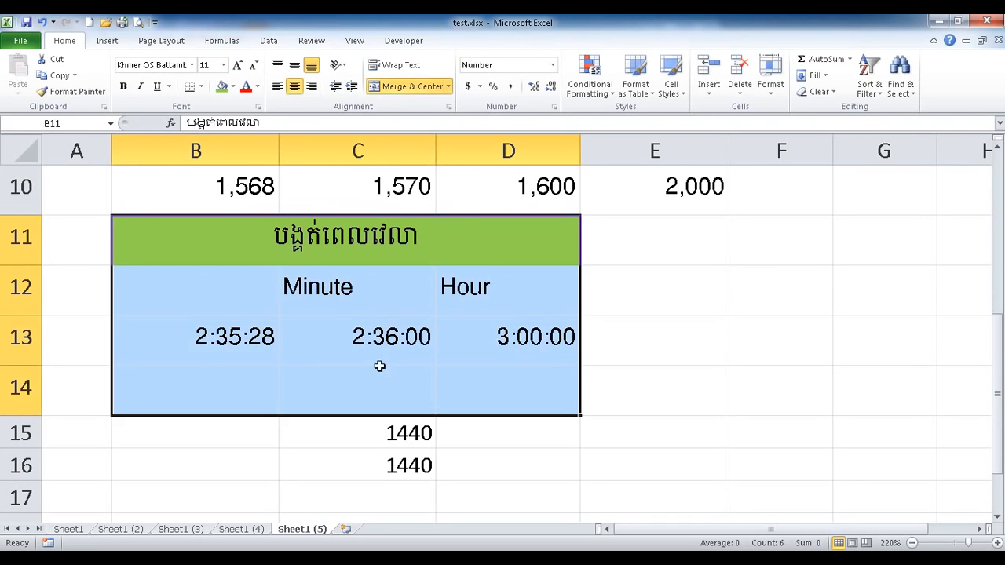
{"action": "left_click", "coordinate": [310, 252]}
{"action": "scroll", "coordinate": [300, 440], "scroll_direction": "down", "scroll_amount": 2}
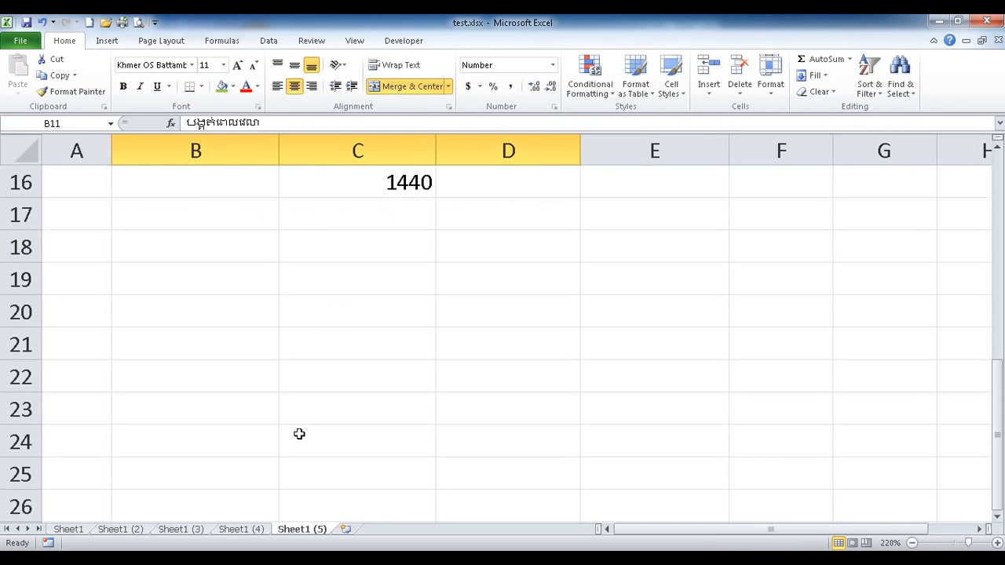
Add Odd and Even headings in C19:D19, narrow column B, and enter 2.3 in B20.
{"action": "left_click", "coordinate": [220, 284]}
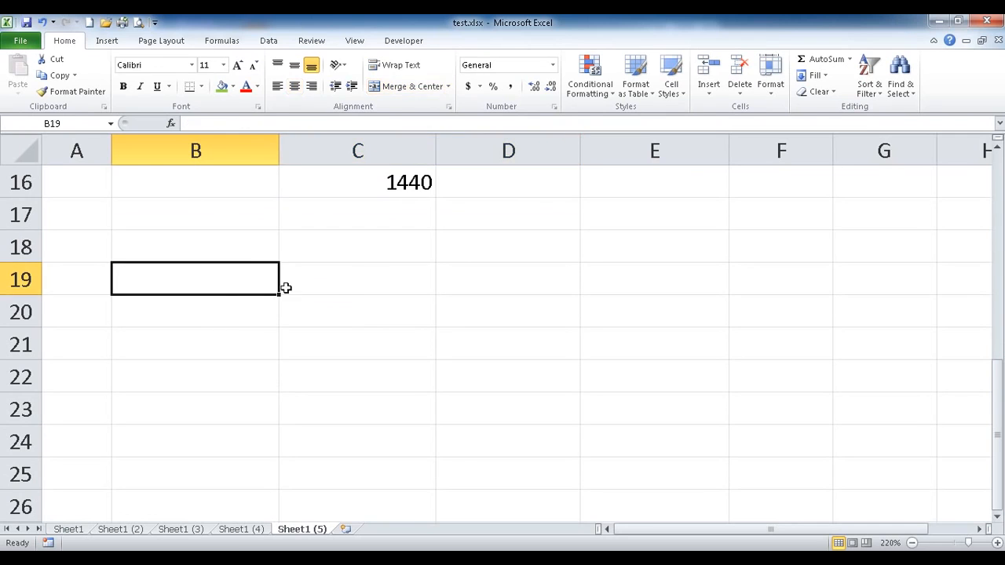
{"action": "left_click", "coordinate": [345, 282]}
{"action": "type", "text": "Odd"}
{"action": "key", "text": "Tab"}
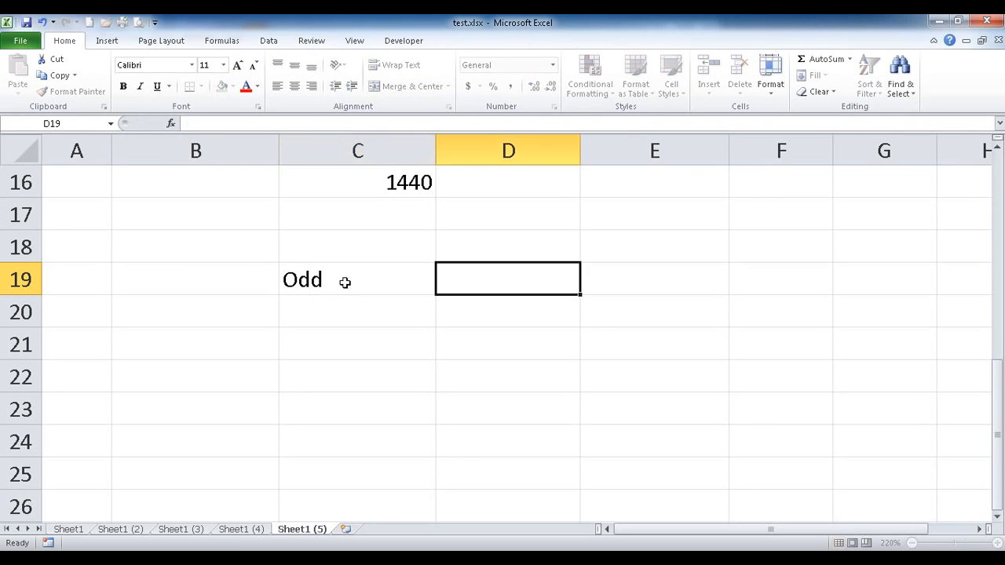
{"action": "type", "text": "Even"}
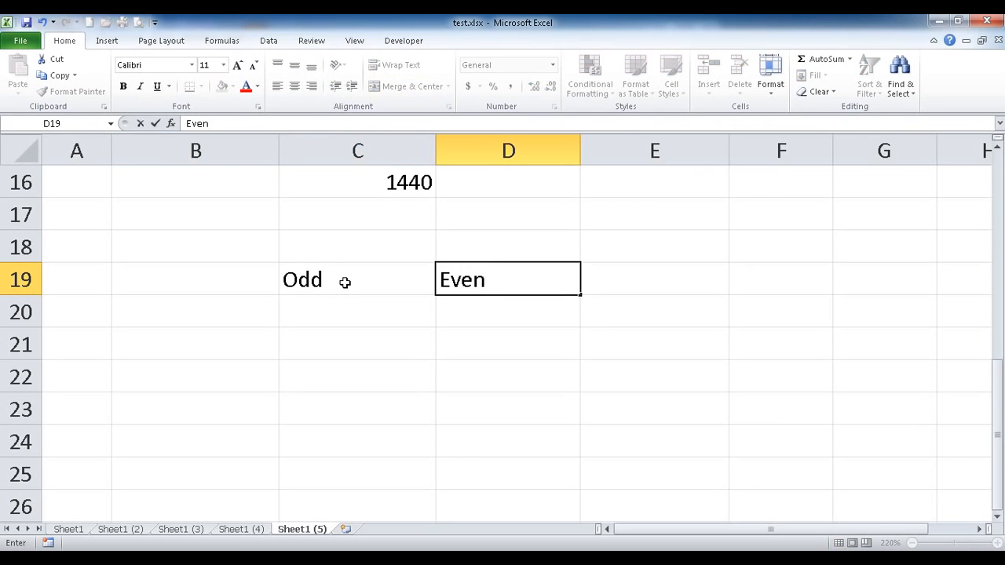
{"action": "key", "text": "Return"}
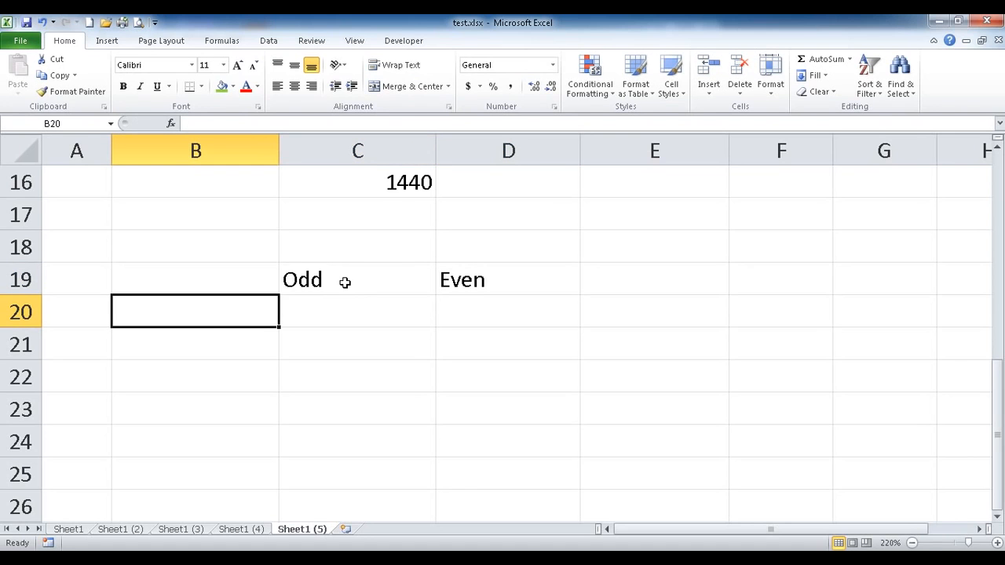
{"action": "left_click_drag", "start_coordinate": [279, 157], "coordinate": [206, 157]}
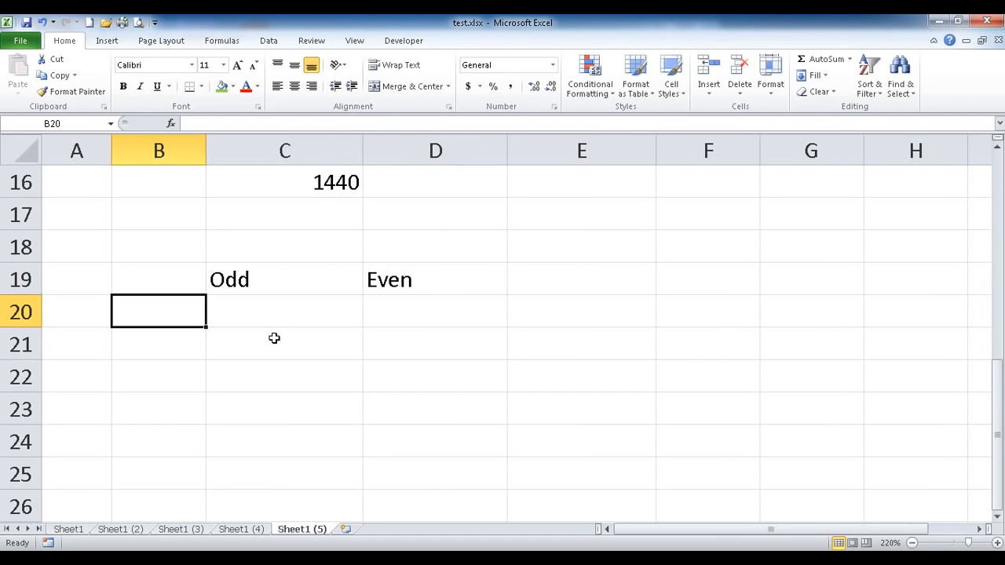
{"action": "type", "text": "2.3"}
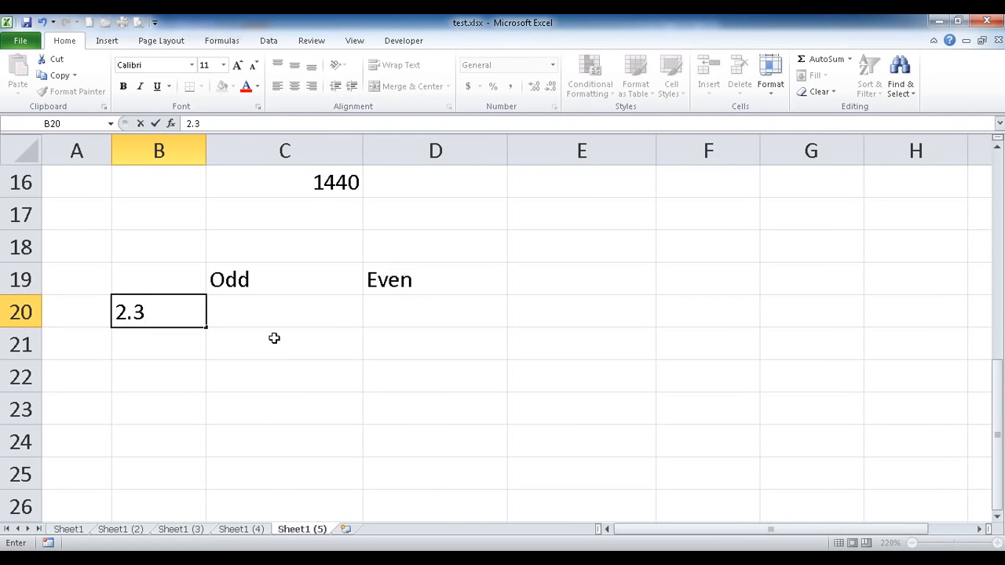
{"action": "key", "text": "Tab"}
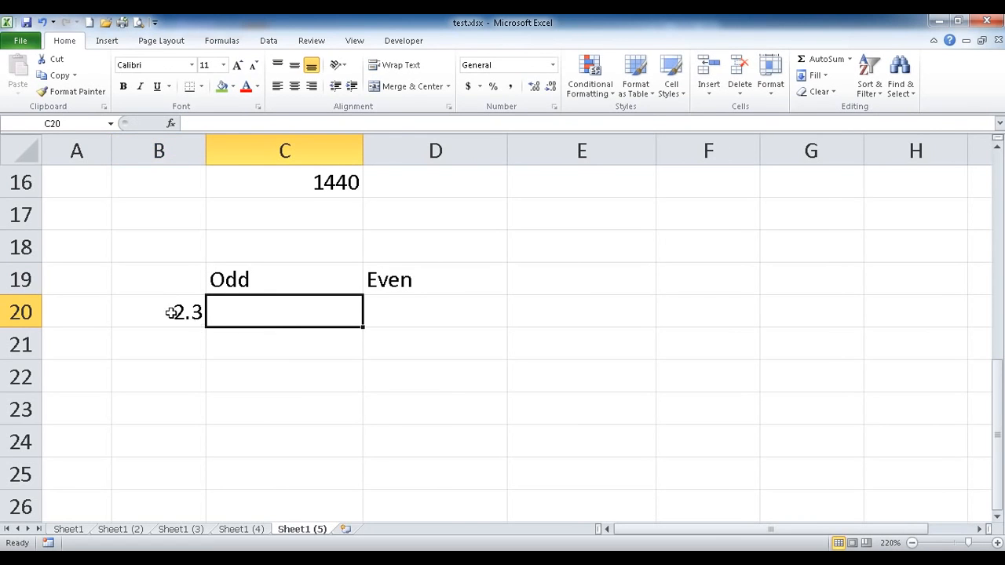
Enter =ODD(B20) in C20 so 2.3 rounds up to 3.
{"action": "type", "text": "=od"}
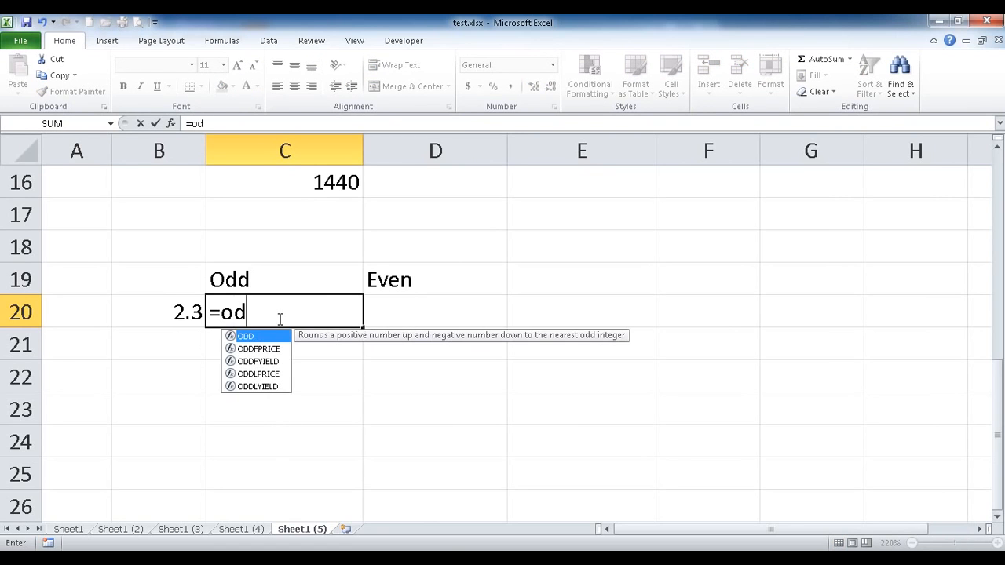
{"action": "type", "text": "d("}
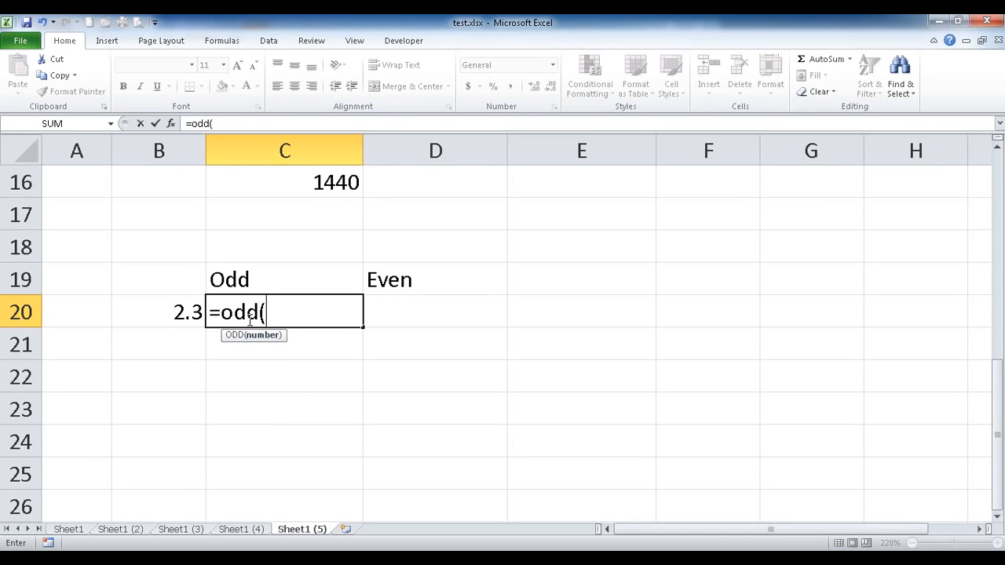
{"action": "left_click", "coordinate": [161, 312]}
{"action": "type", "text": ")"}
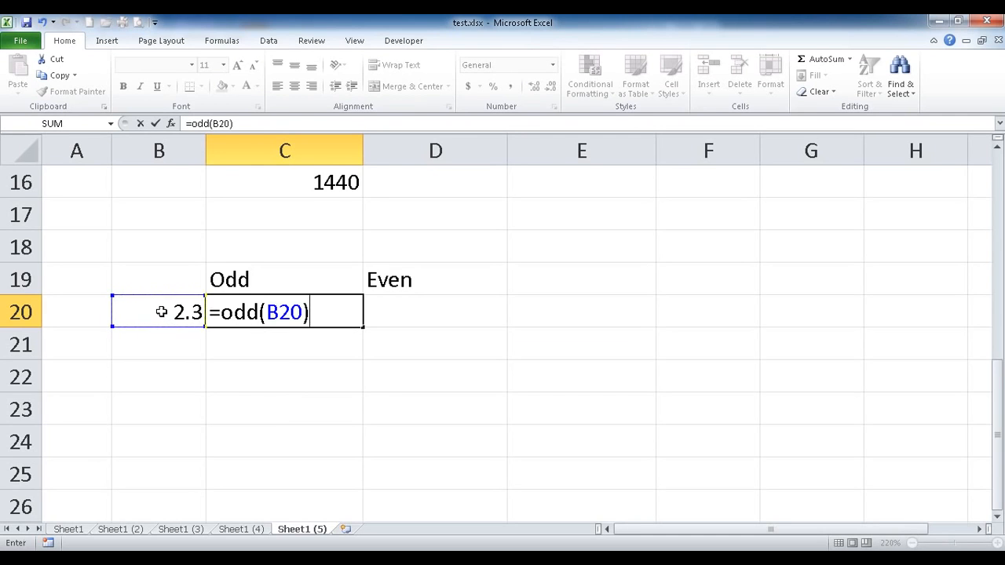
{"action": "key", "text": "Tab"}
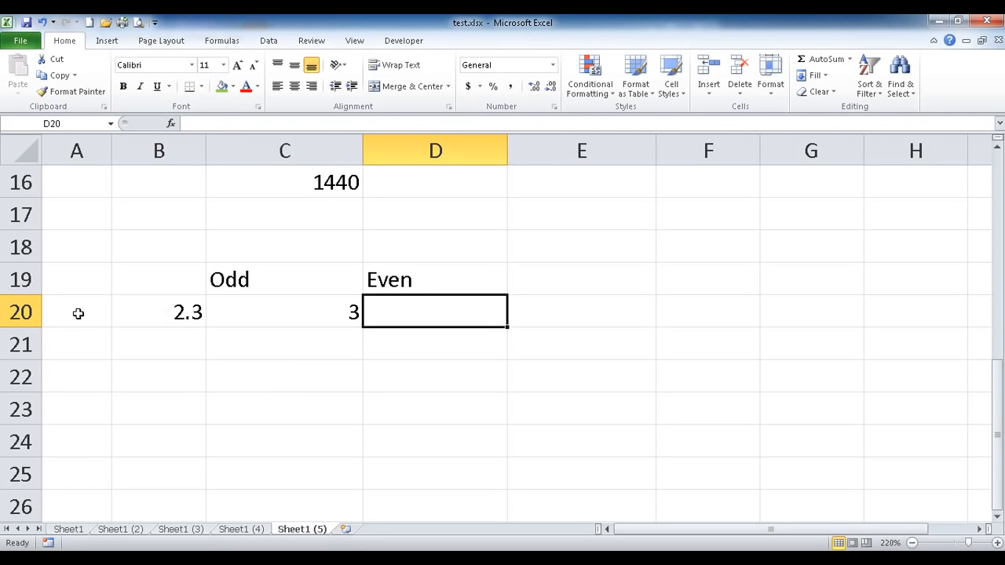
{"action": "left_click", "coordinate": [281, 312]}
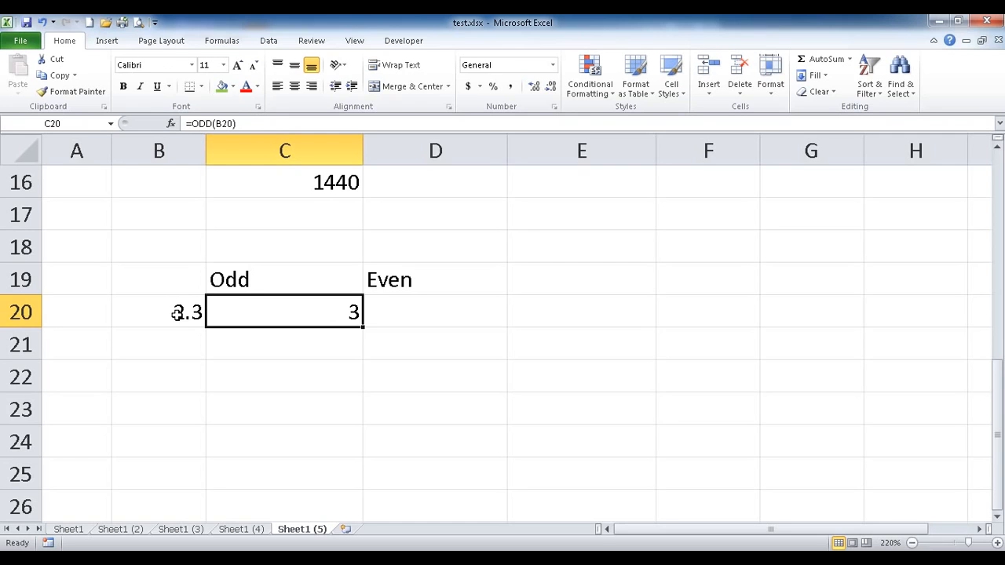
Enter =EVEN(B20) in D20 to round 2.3 up to 4.
{"action": "left_click", "coordinate": [403, 312]}
{"action": "type", "text": "=e"}
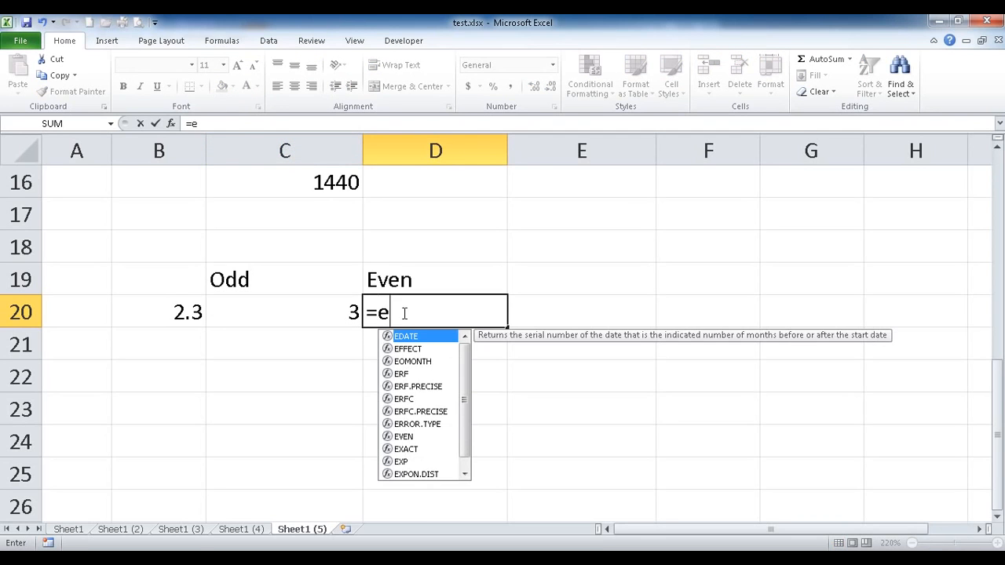
{"action": "type", "text": "v"}
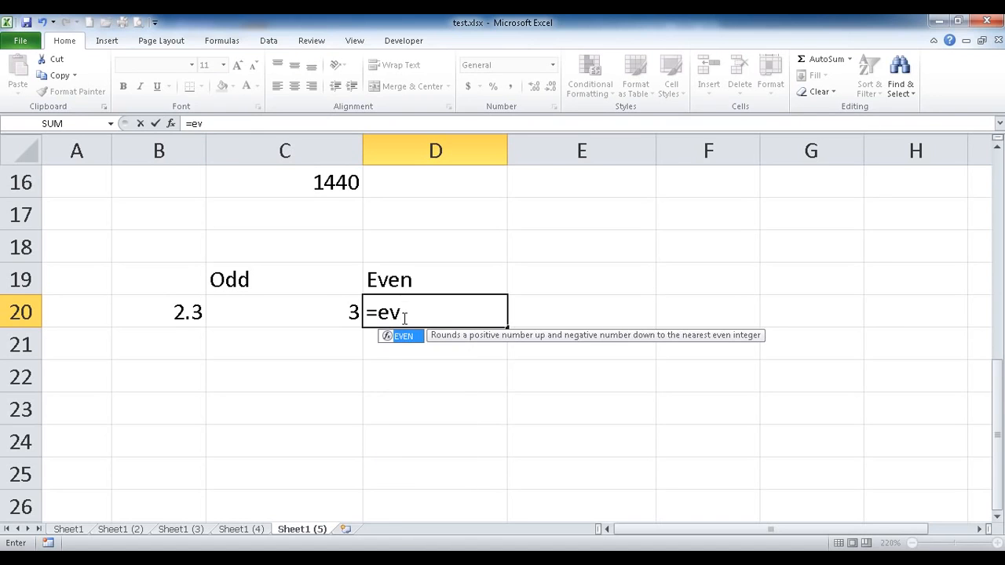
{"action": "key", "text": "Tab"}
{"action": "left_click", "coordinate": [163, 322]}
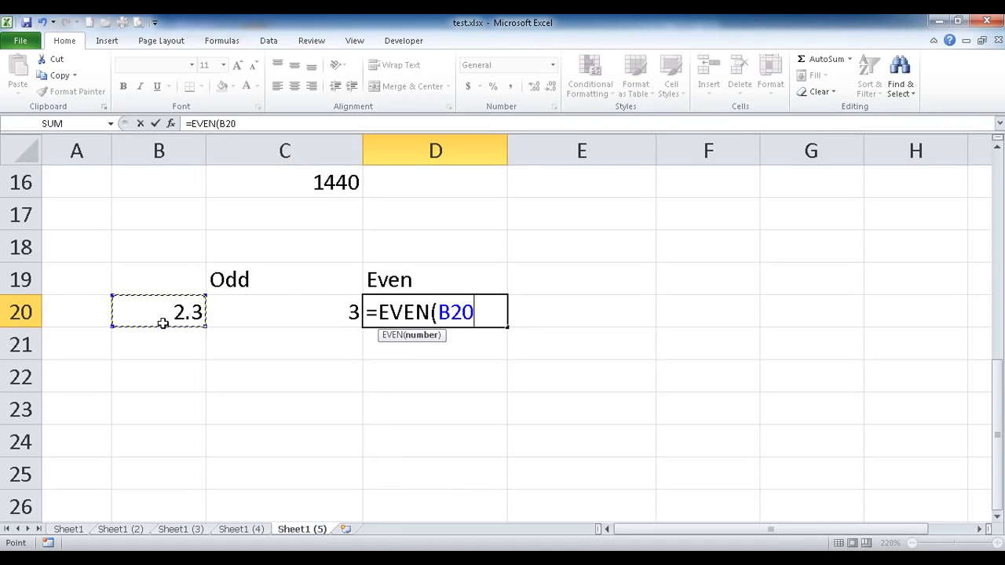
{"action": "type", "text": ")"}
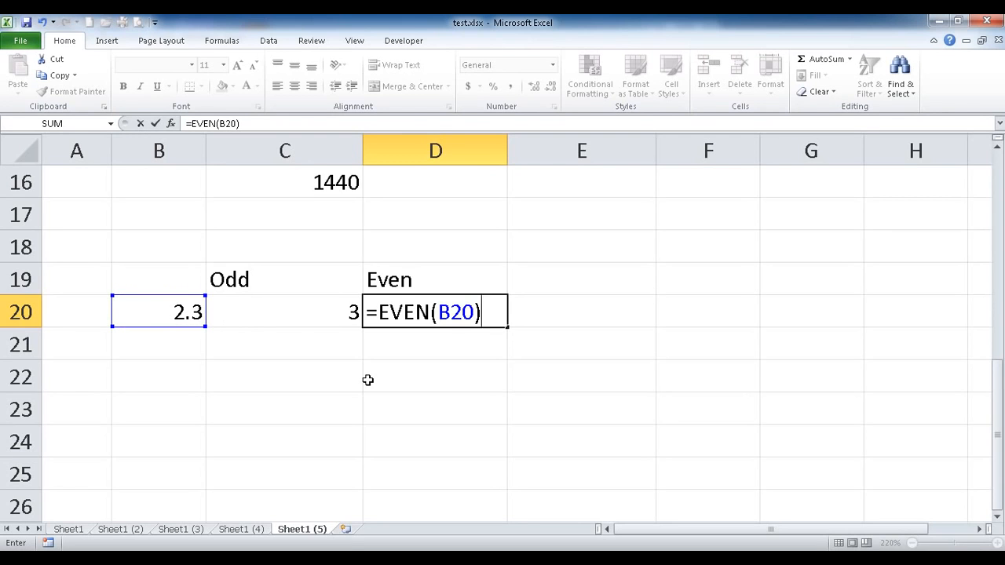
{"action": "key", "text": "Return"}
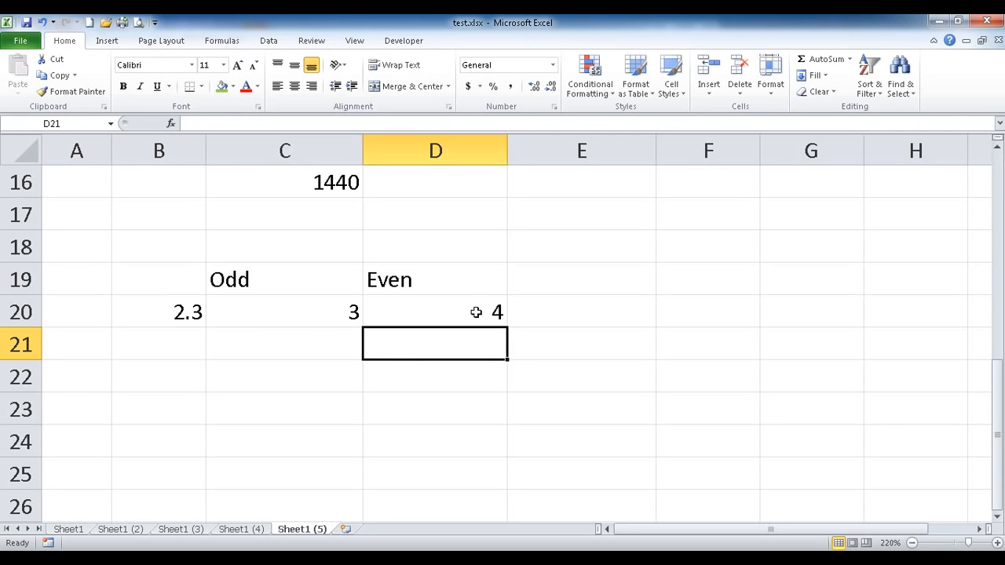
Enter 3.2 in B21 and =ODD(B21) in C21, giving 5.
{"action": "left_click", "coordinate": [137, 361]}
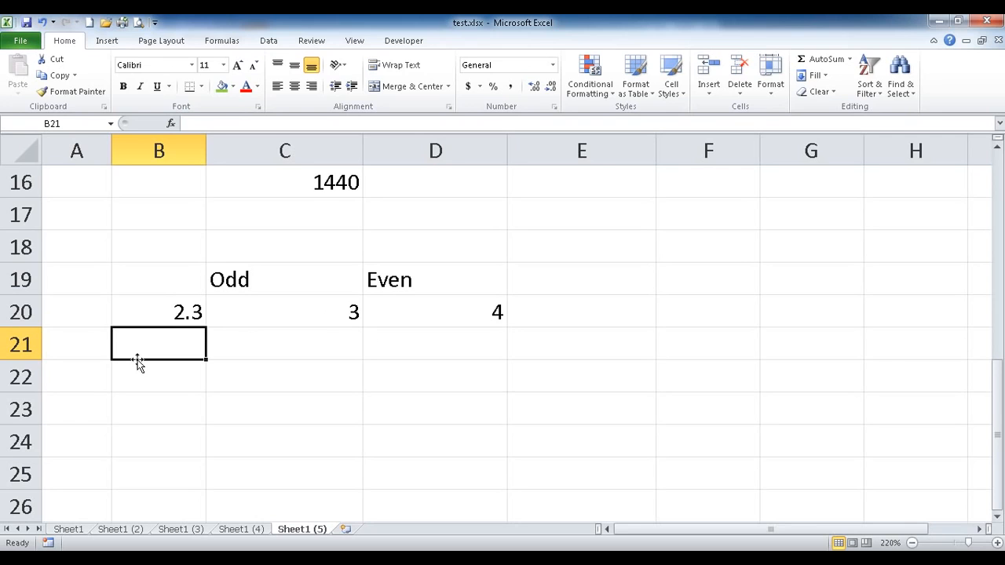
{"action": "type", "text": "3.2"}
{"action": "key", "text": "Tab"}
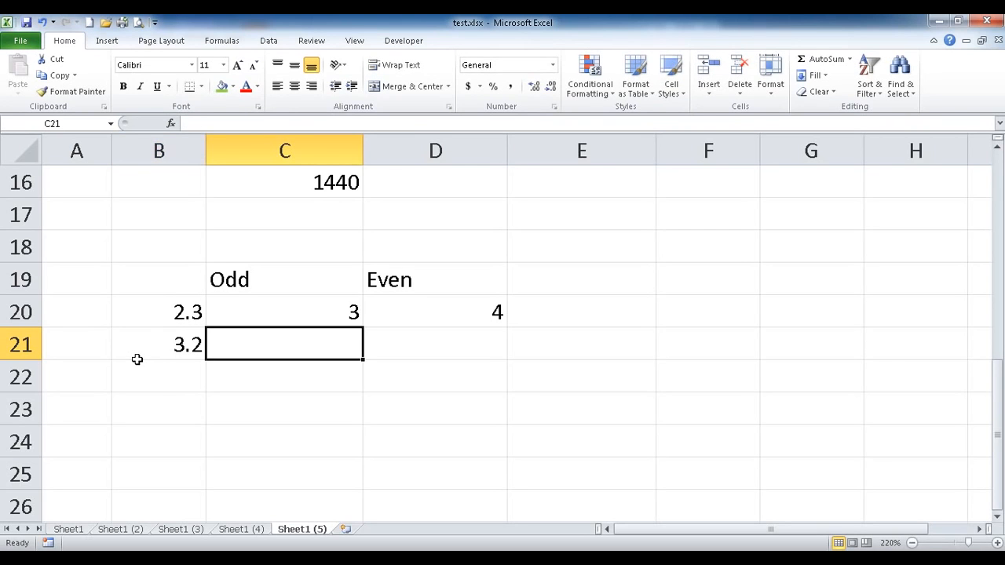
{"action": "type", "text": "=o"}
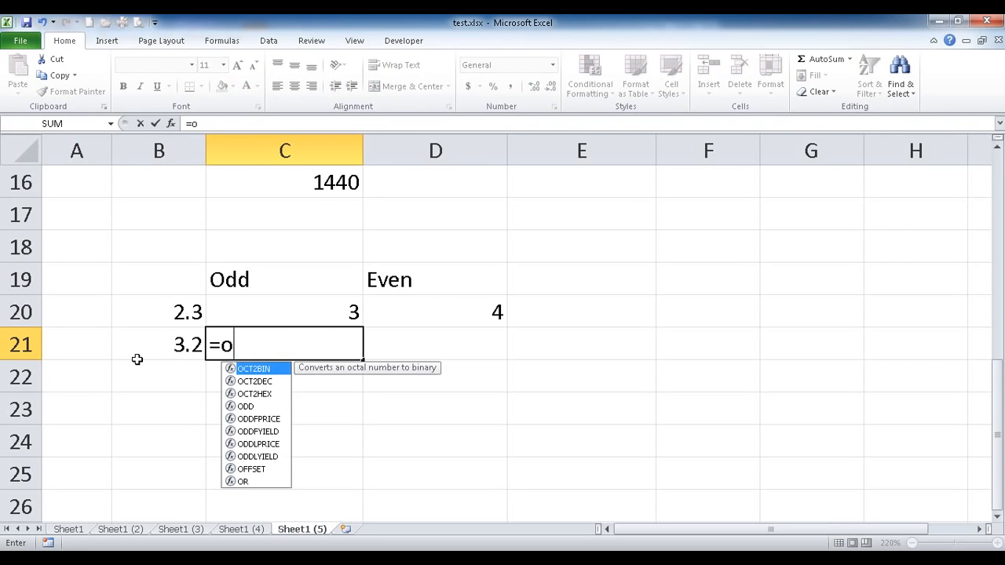
{"action": "type", "text": "dd"}
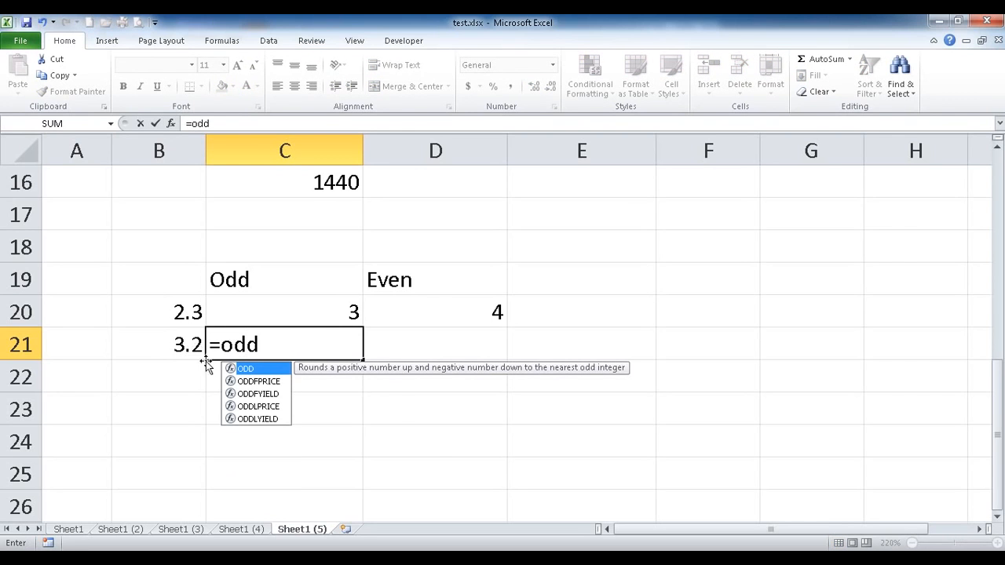
{"action": "key", "text": "Tab"}
{"action": "left_click", "coordinate": [177, 341]}
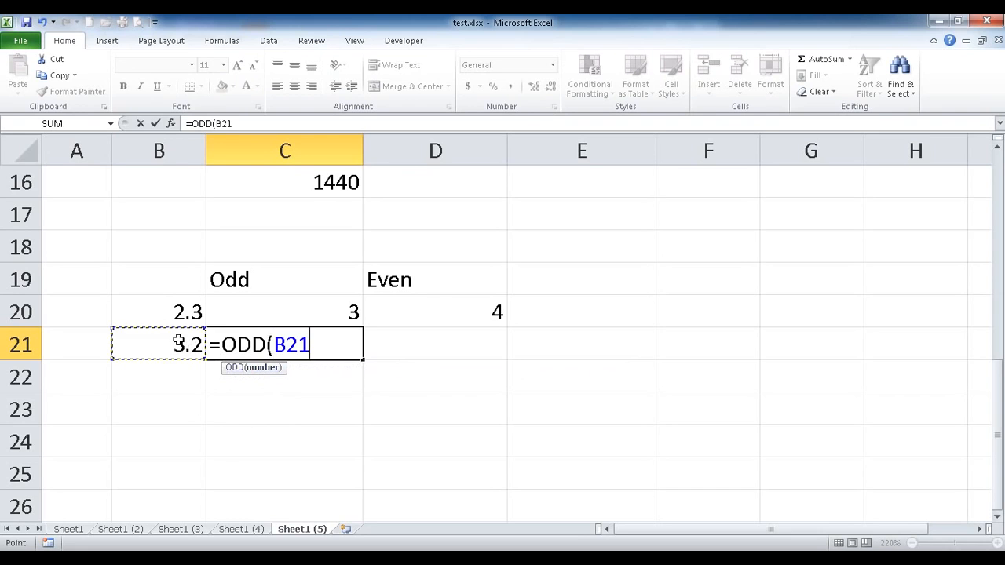
{"action": "type", "text": ")"}
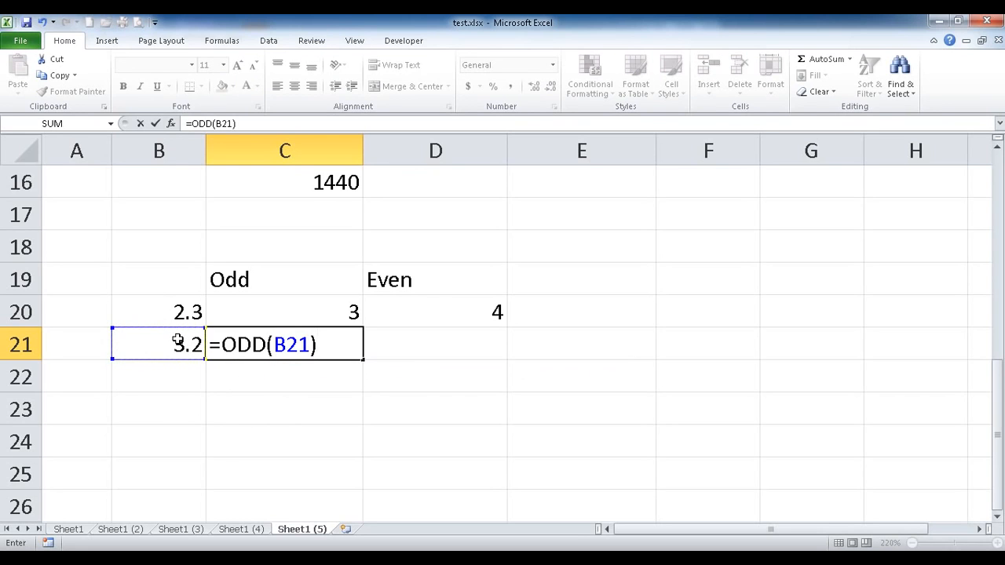
{"action": "left_click", "coordinate": [340, 343]}
{"action": "key", "text": "Tab"}
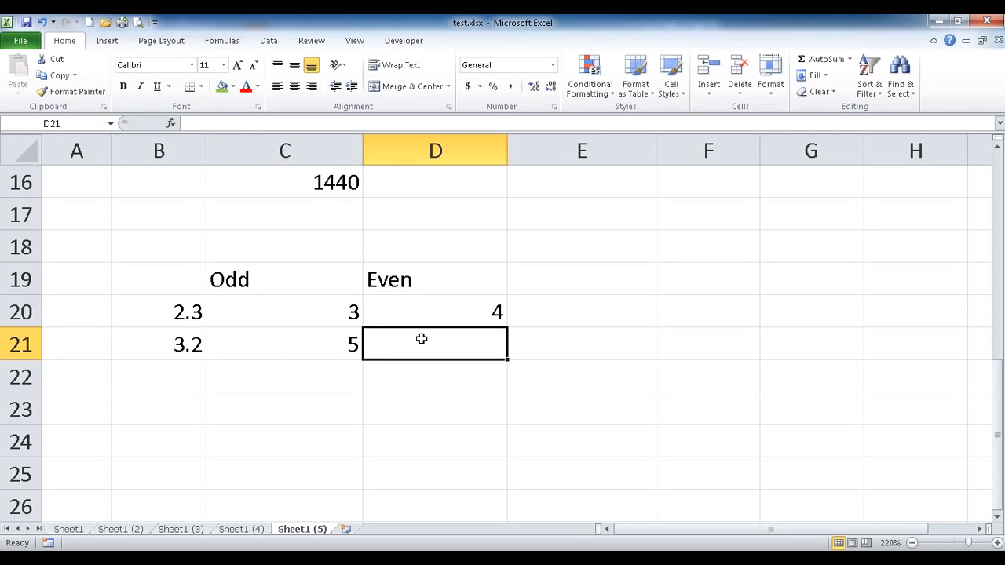
Enter =EVEN(B21) in D21, giving 4, then select the odd/even example block.
{"action": "type", "text": "=ev"}
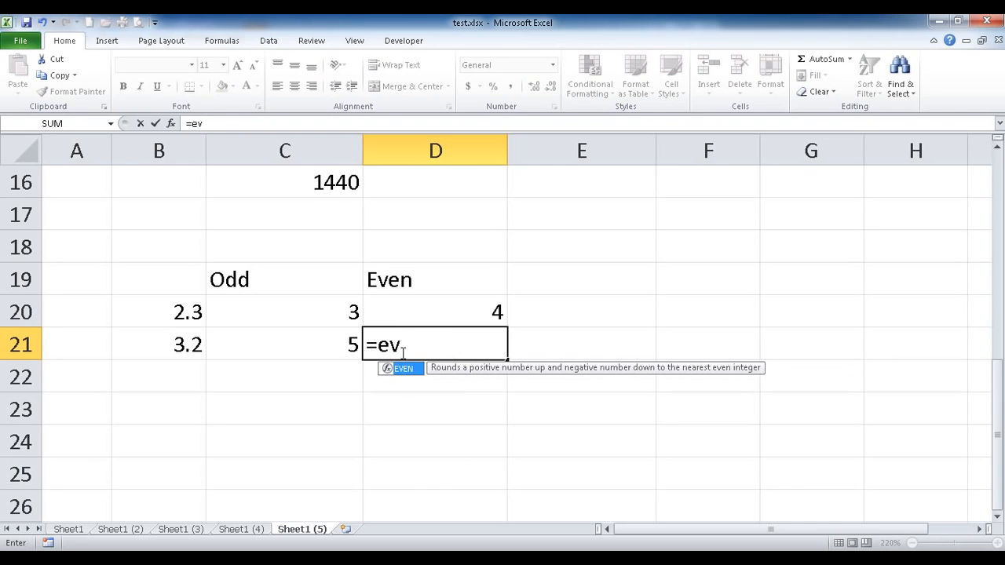
{"action": "double_click", "coordinate": [404, 369]}
{"action": "left_click", "coordinate": [147, 348]}
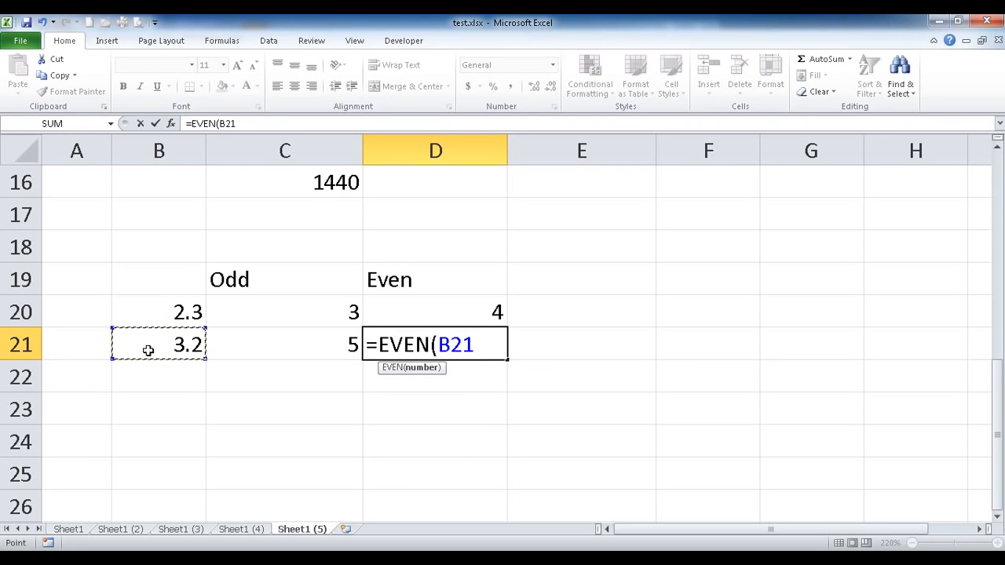
{"action": "type", "text": ")"}
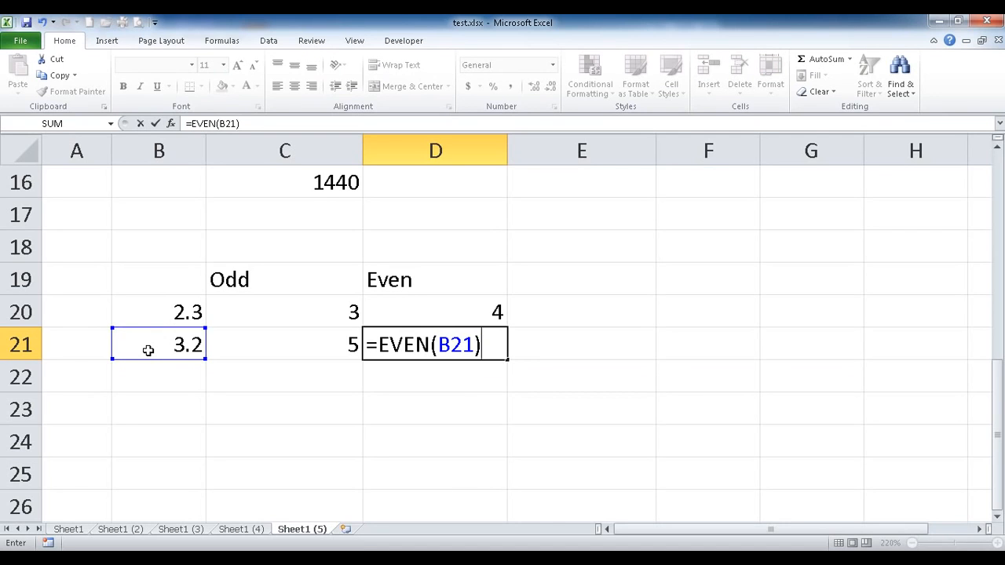
{"action": "key", "text": "Return"}
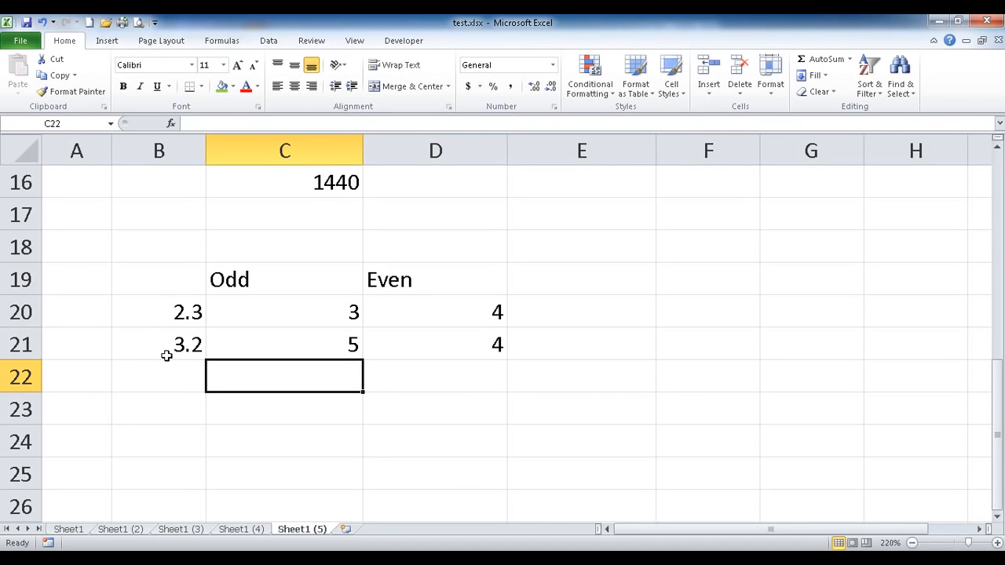
{"action": "left_click", "coordinate": [421, 282]}
{"action": "left_click_drag", "start_coordinate": [423, 340], "coordinate": [441, 370]}
{"action": "left_click", "coordinate": [176, 284]}
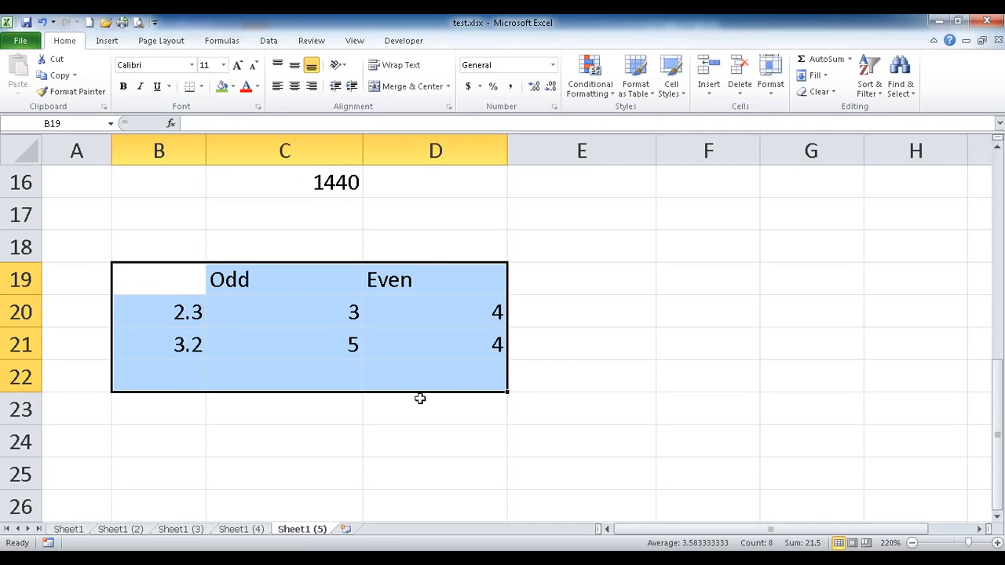
Scroll Adv 3 Edition.pdf down to the Even and odd sections, then back to page 38's top.
{"action": "left_click", "coordinate": [311, 560]}
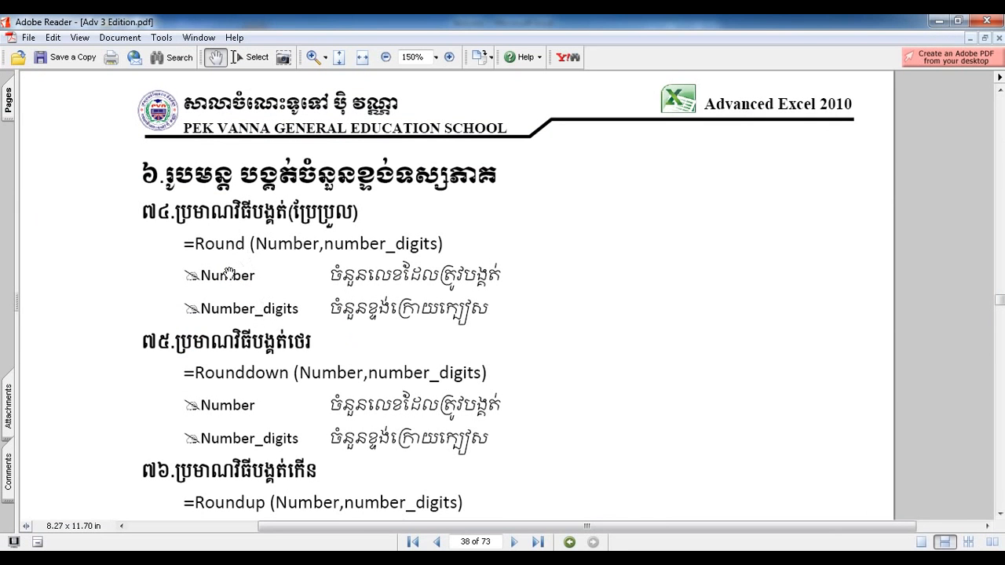
{"action": "scroll", "coordinate": [250, 445], "scroll_direction": "down", "scroll_amount": 3}
{"action": "scroll", "coordinate": [249, 444], "scroll_direction": "down", "scroll_amount": 2}
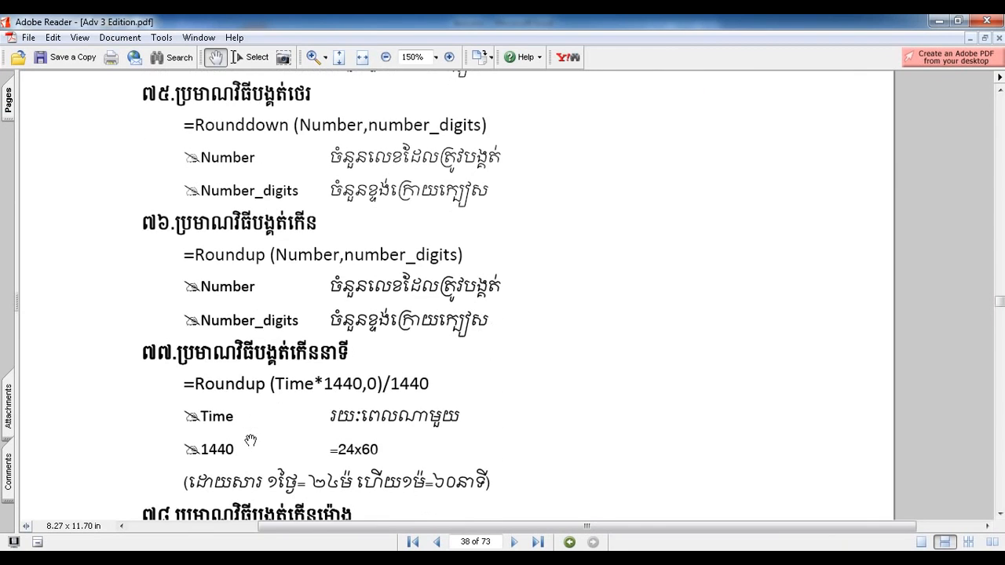
{"action": "scroll", "coordinate": [247, 397], "scroll_direction": "down", "scroll_amount": 2}
{"action": "scroll", "coordinate": [324, 405], "scroll_direction": "down", "scroll_amount": 5}
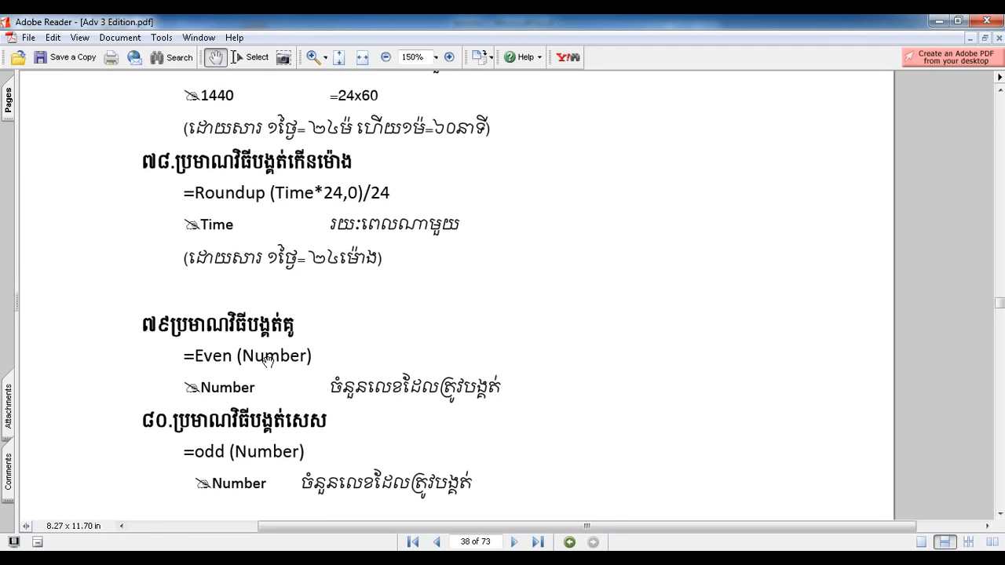
{"action": "mouse_move", "coordinate": [271, 466]}
{"action": "left_mouse_down"}
{"action": "mouse_move", "coordinate": [271, 222]}
{"action": "mouse_move", "coordinate": [302, 387]}
{"action": "mouse_move", "coordinate": [295, 433]}
{"action": "left_mouse_up"}
{"action": "left_click_drag", "start_coordinate": [298, 158], "coordinate": [265, 378]}
{"action": "left_click_drag", "start_coordinate": [313, 218], "coordinate": [306, 413]}
{"action": "left_click_drag", "start_coordinate": [318, 180], "coordinate": [300, 417]}
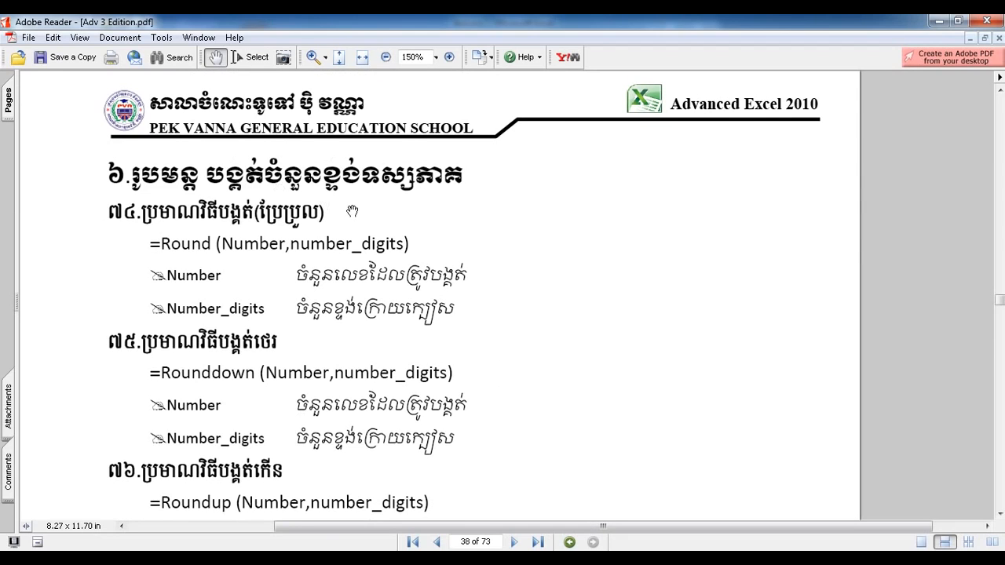